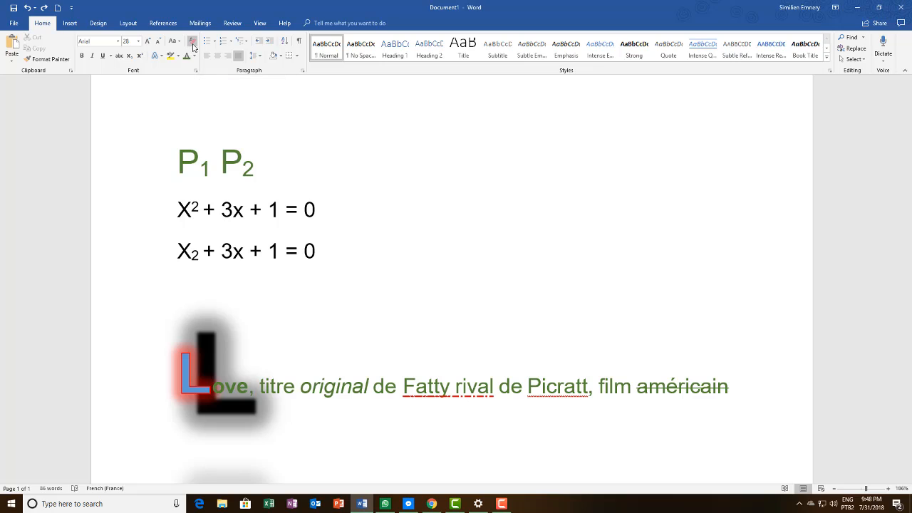
Examine the formatted equations and sample paragraphs throughout the document
left_click(194, 45)
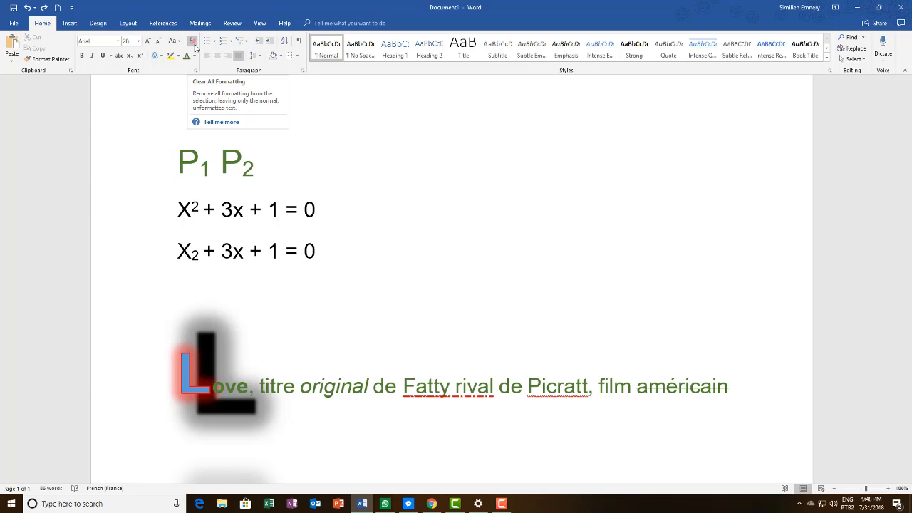
scroll(338, 275, "down", 5)
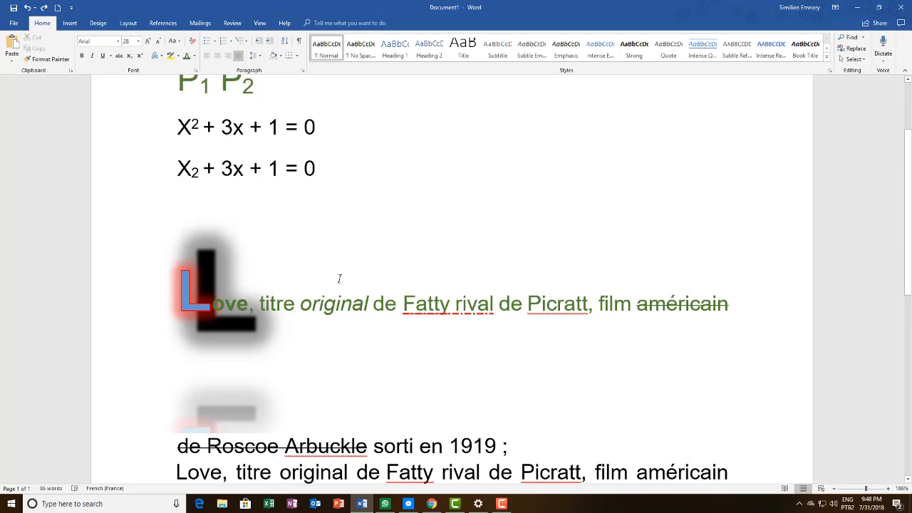
scroll(343, 276, "down", 2)
scroll(343, 276, "up", 6)
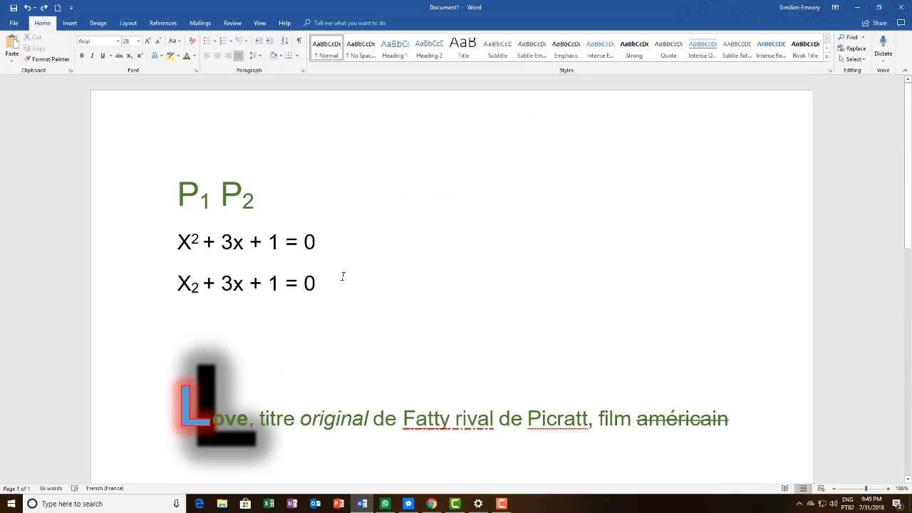
scroll(342, 274, "down", 5)
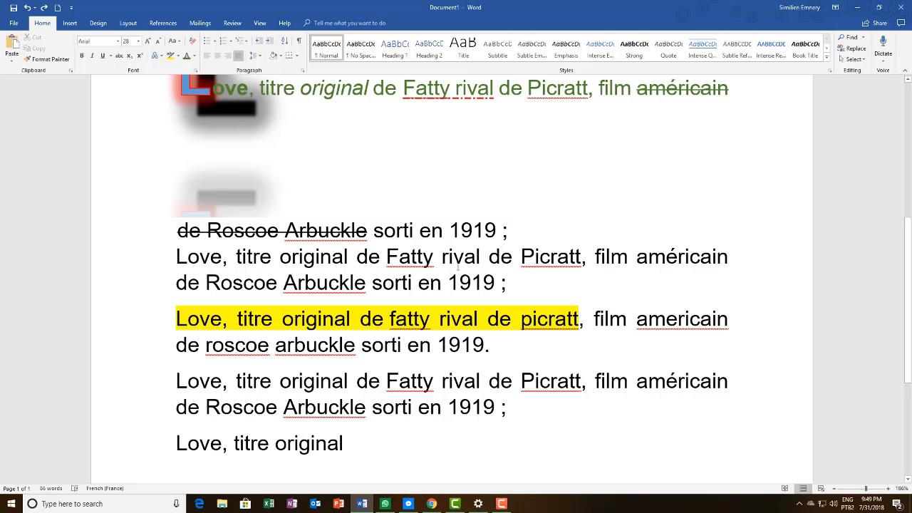
scroll(464, 264, "up", 3)
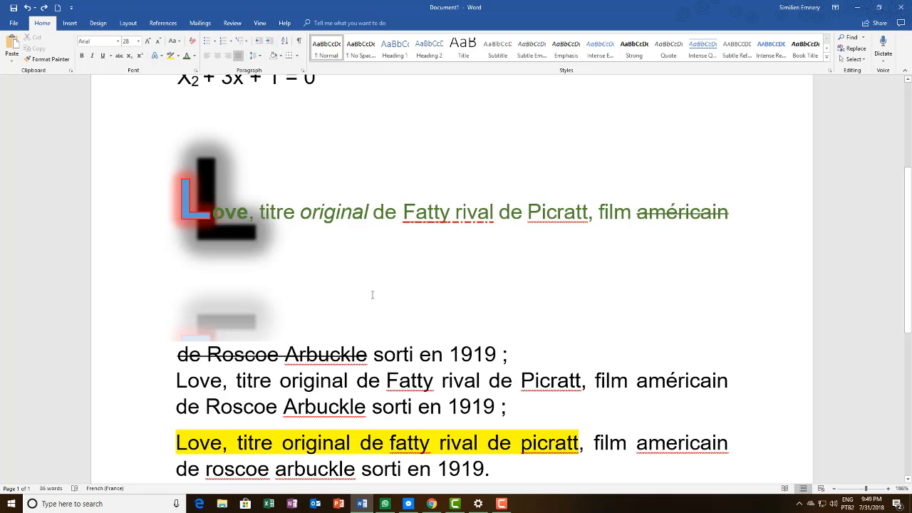
scroll(372, 294, "down", 5)
scroll(376, 318, "up", 10)
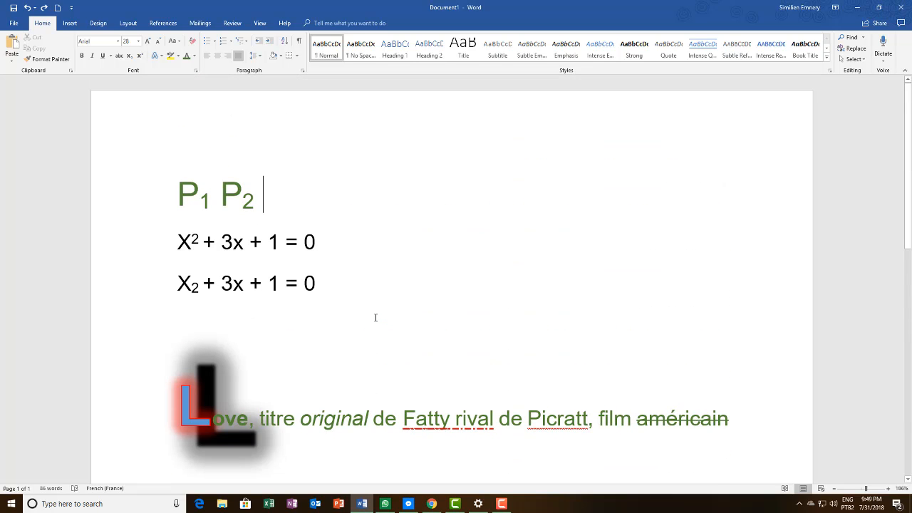
scroll(376, 313, "down", 8)
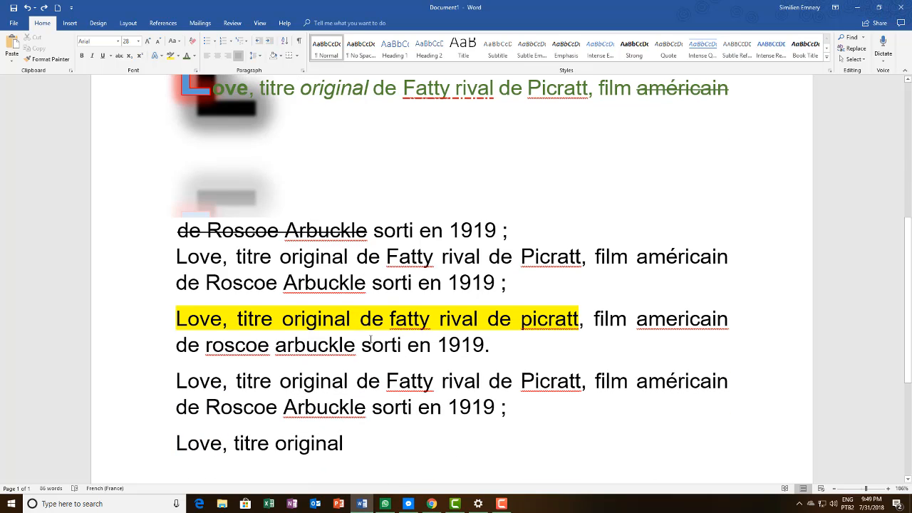
scroll(371, 339, "up", 3)
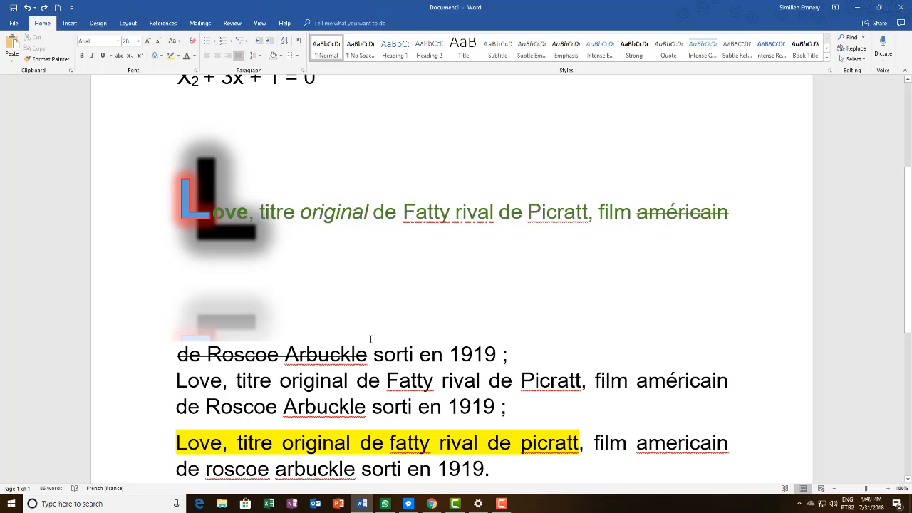
scroll(370, 339, "up", 4)
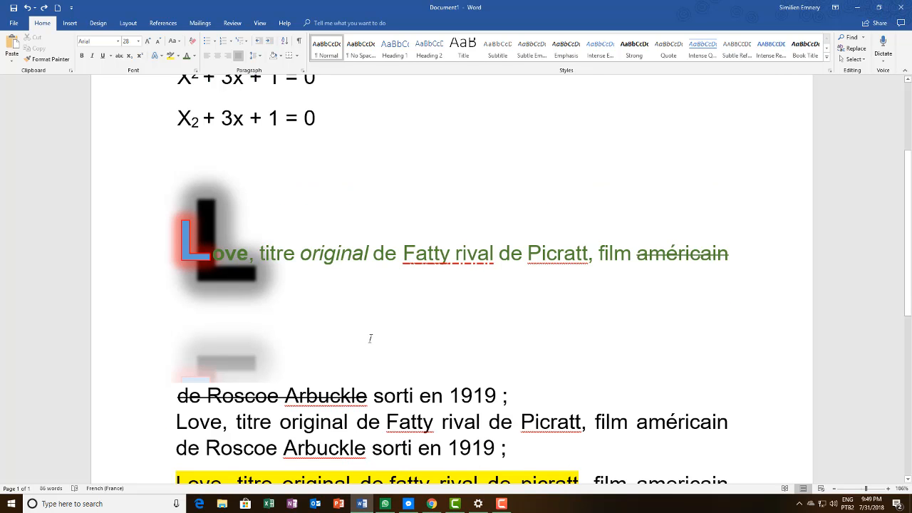
scroll(371, 340, "down", 7)
scroll(370, 340, "down", 5)
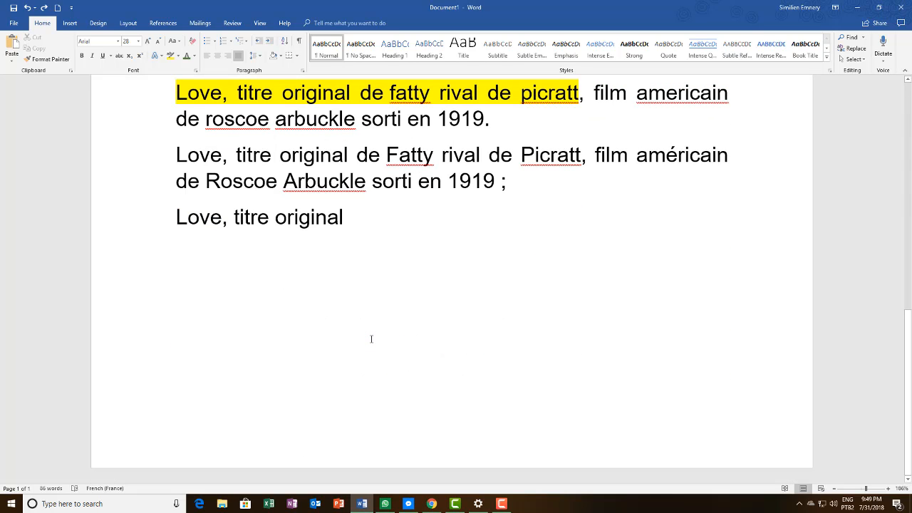
Clear all formatting from the entire document's text and undo the clearing
key("ctrl+a")
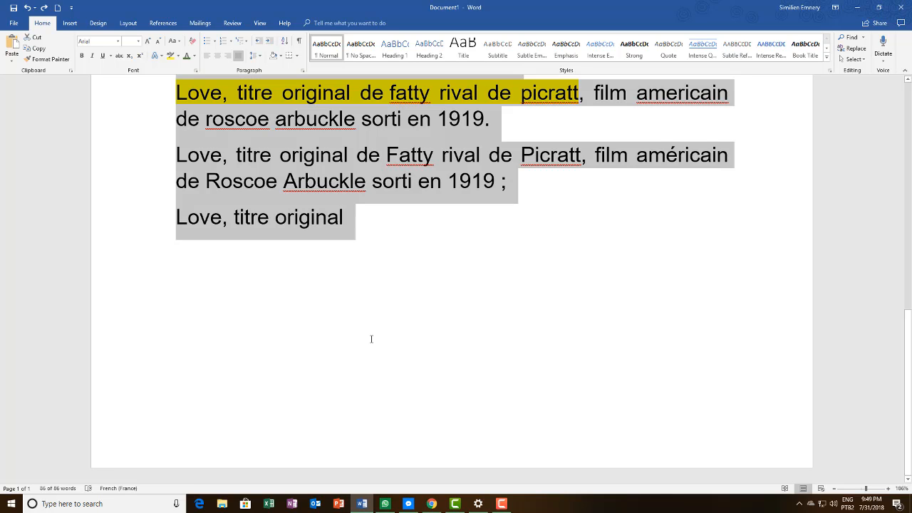
scroll(370, 340, "up", 10)
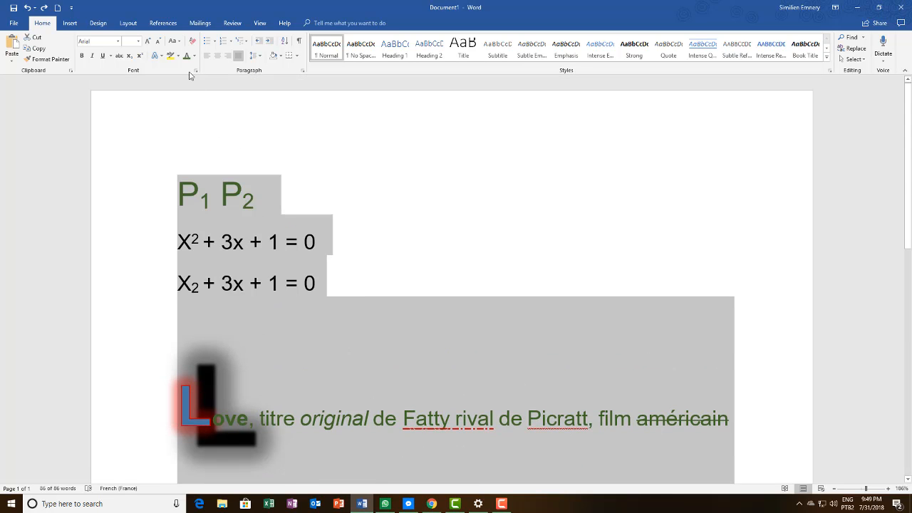
left_click(191, 41)
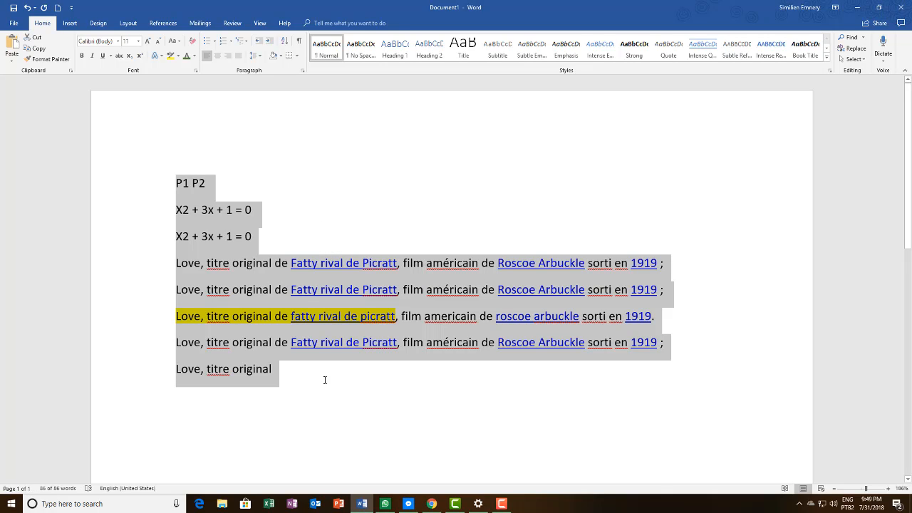
key("ctrl+z")
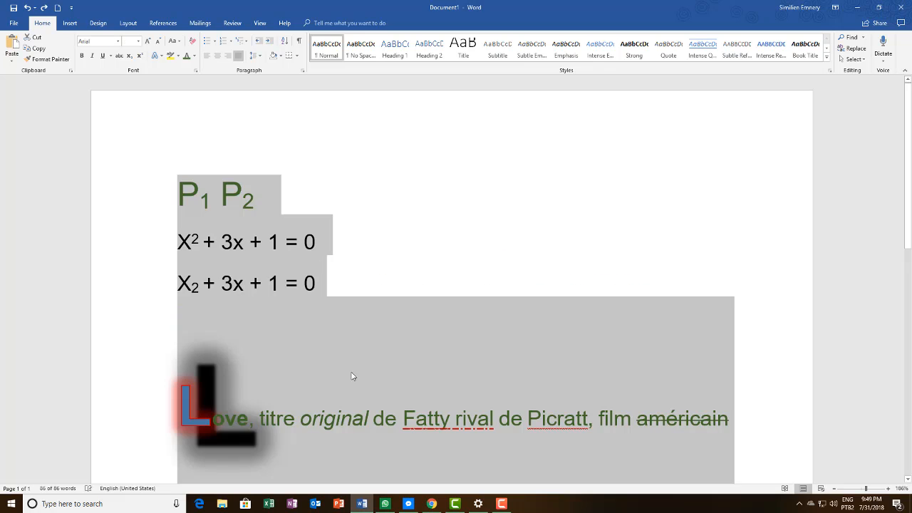
left_click(466, 229)
scroll(466, 229, "down", 1)
scroll(466, 229, "down", 10)
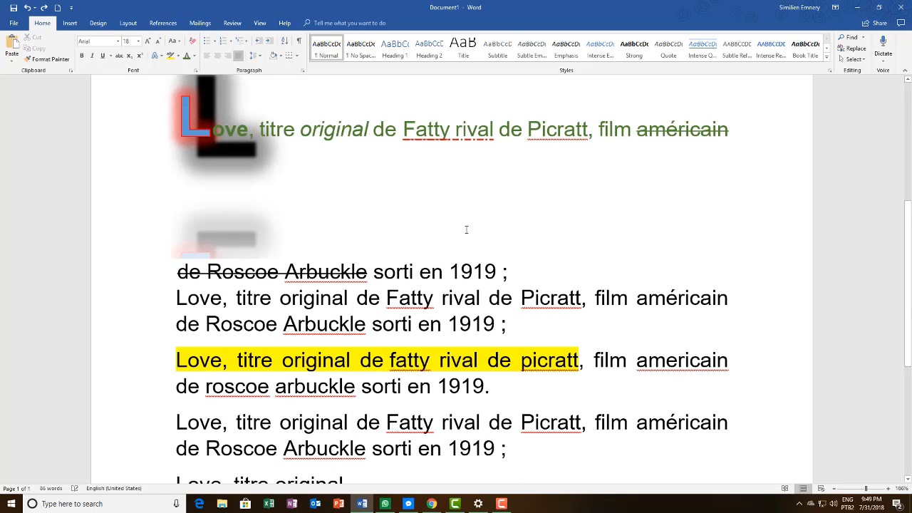
scroll(466, 229, "up", 5)
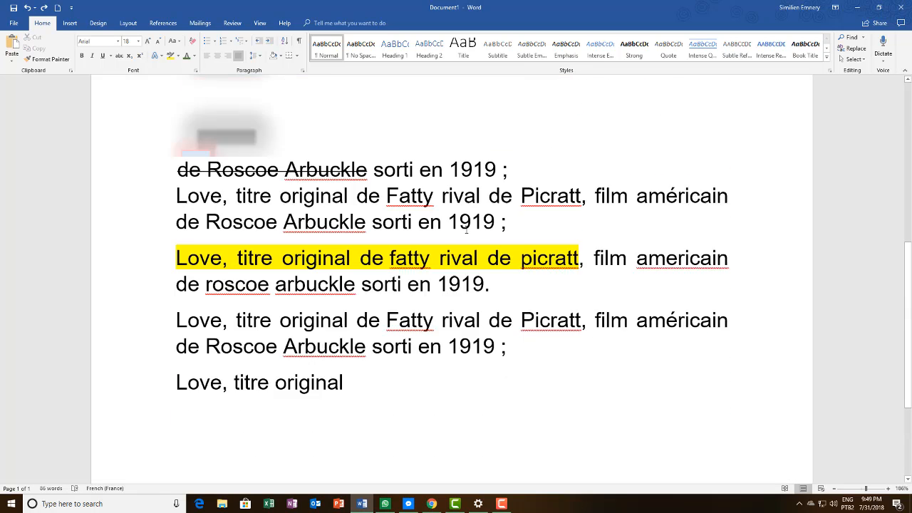
scroll(466, 229, "up", 3)
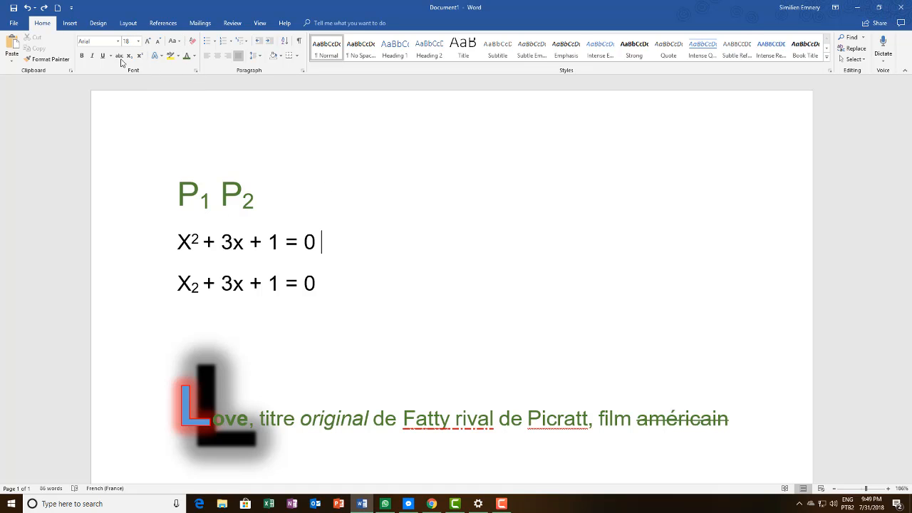
Review the basic and advanced character settings in the Font dialog and leave it without applying anything
left_click(196, 71)
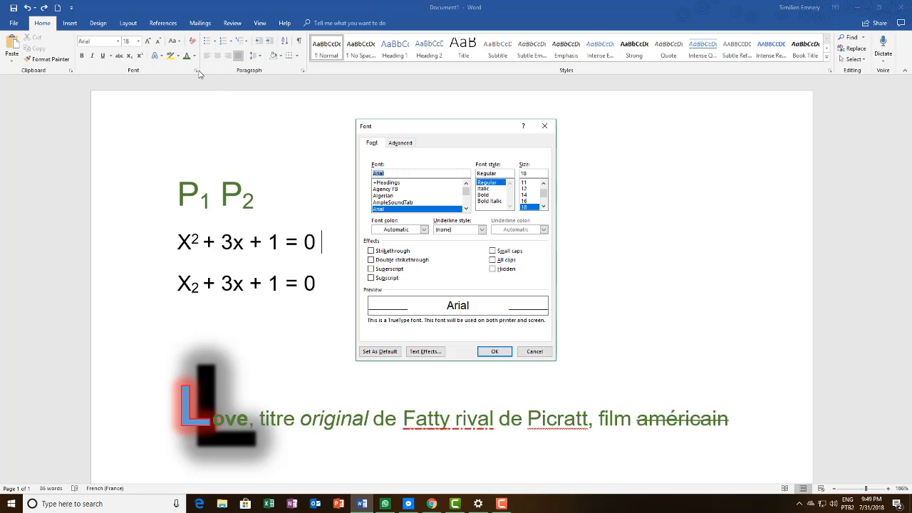
left_click_drag(458, 127, 592, 129)
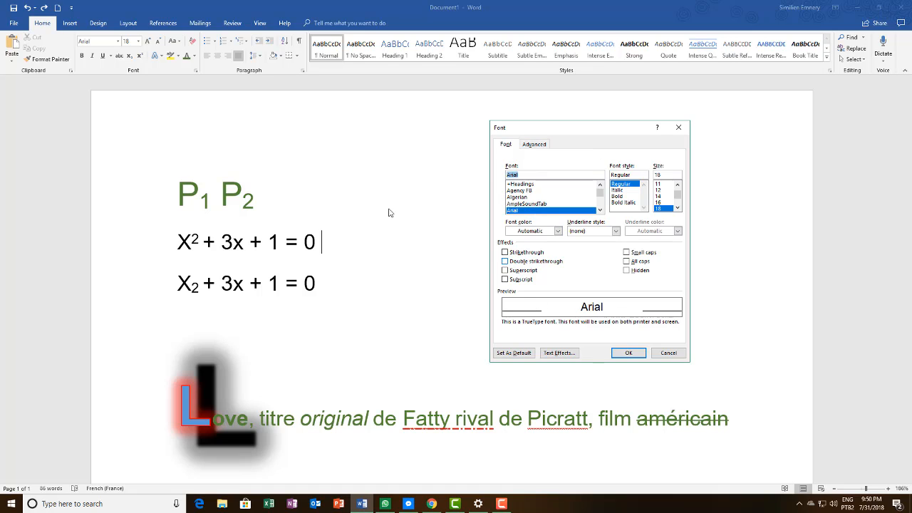
left_click(544, 145)
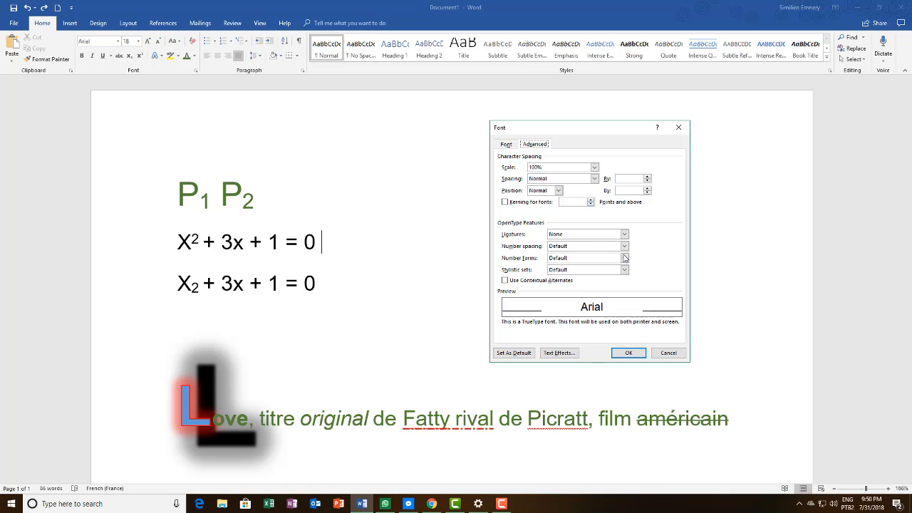
left_click(670, 352)
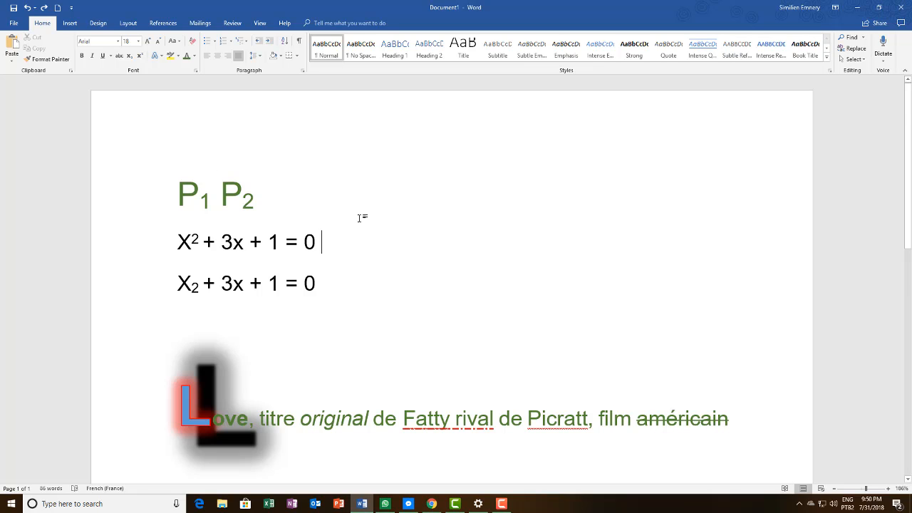
Change the font of the full "Love, titre original" paragraph directly below the highlighted one to Harlow Solid Italic
scroll(362, 217, "down", 3)
scroll(361, 217, "down", 3)
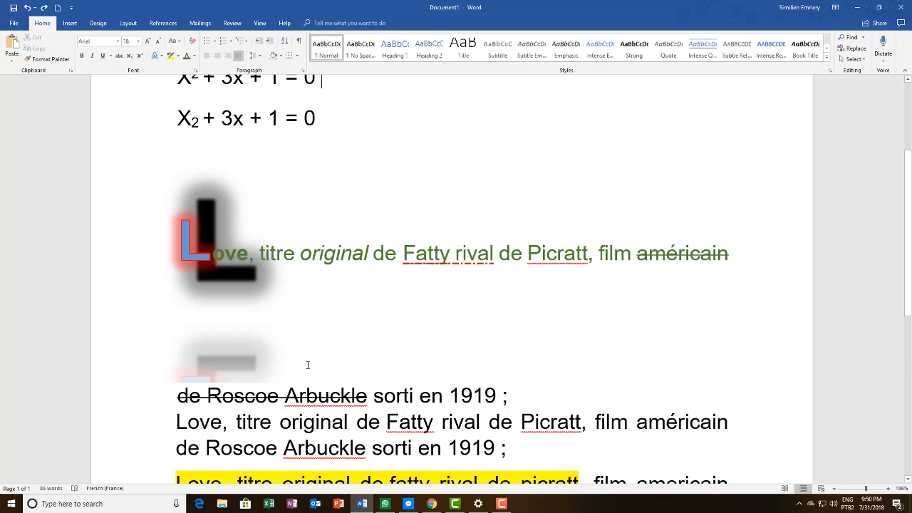
scroll(308, 360, "down", 5)
scroll(308, 357, "up", 5)
scroll(309, 356, "up", 2)
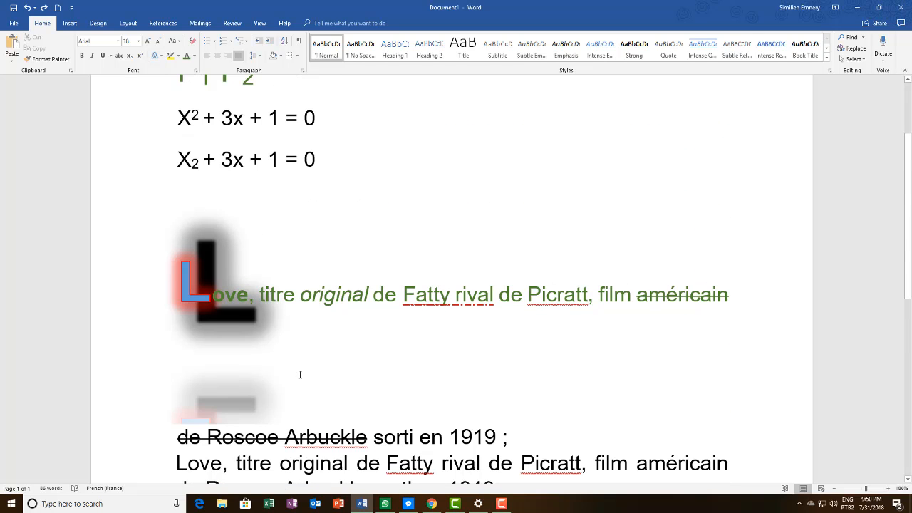
scroll(300, 375, "down", 10)
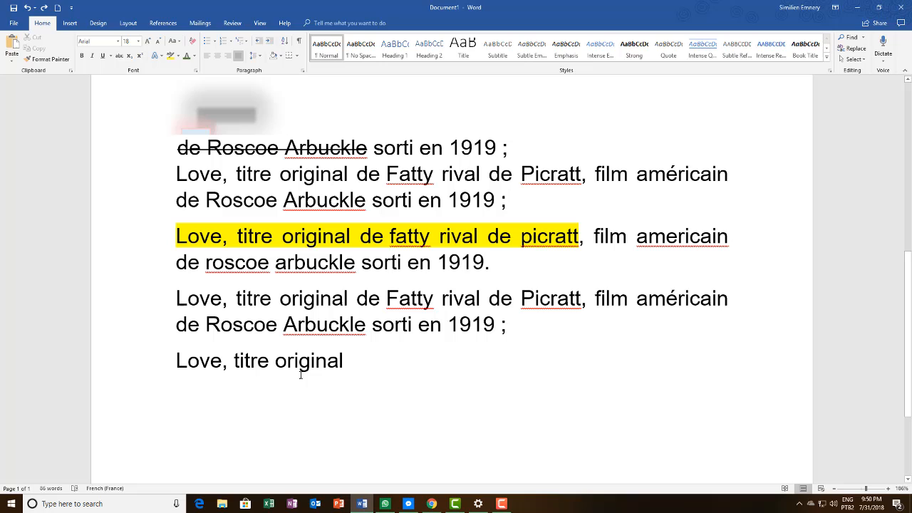
triple_click(260, 310)
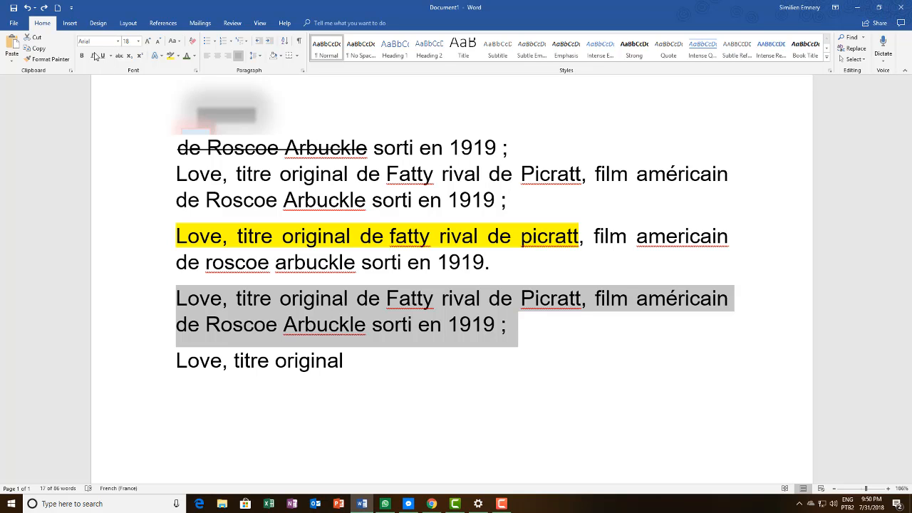
left_click(118, 42)
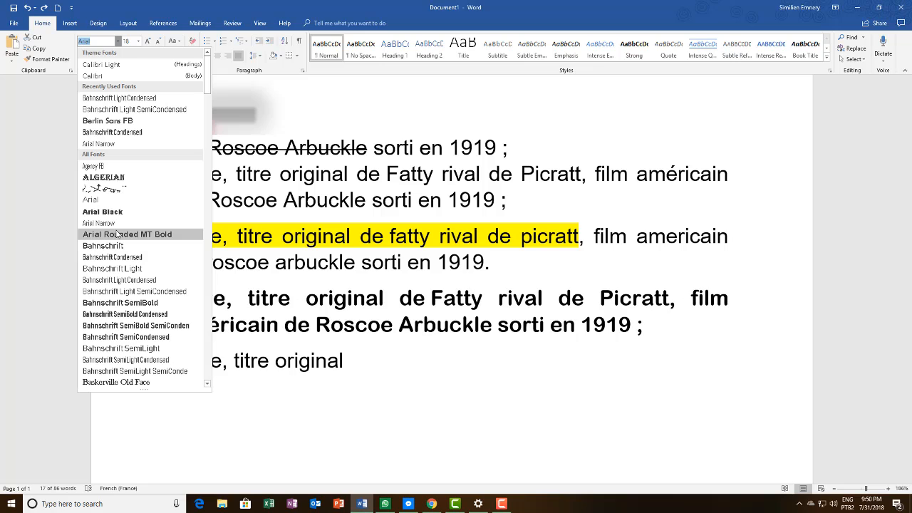
scroll(122, 293, "down", 4)
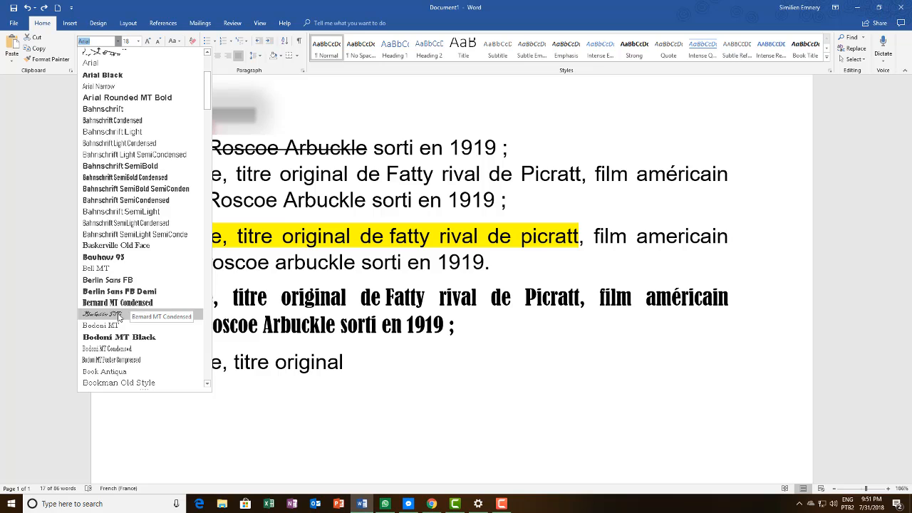
scroll(116, 321, "down", 4)
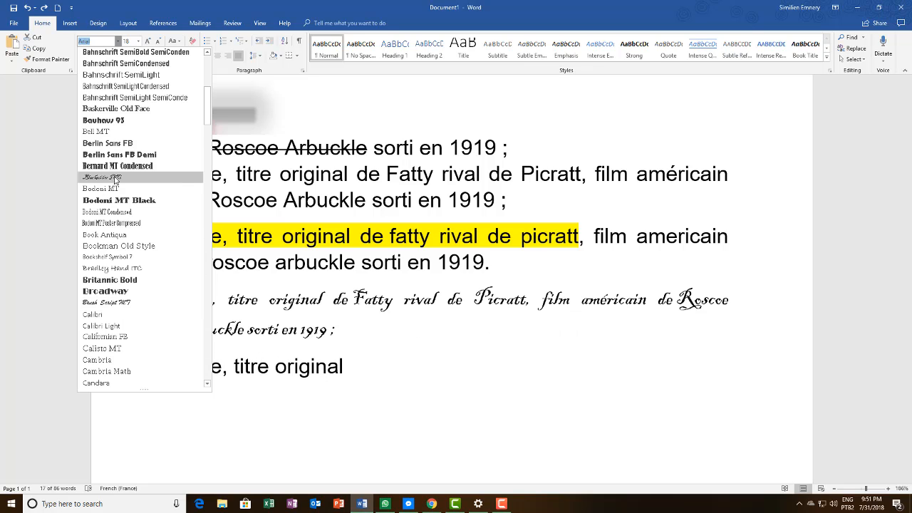
scroll(117, 189, "down", 5)
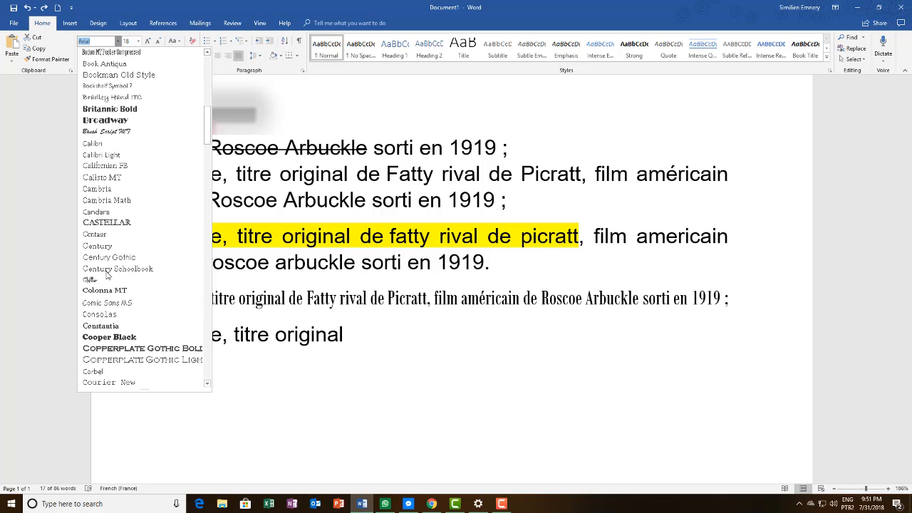
scroll(116, 191, "down", 2)
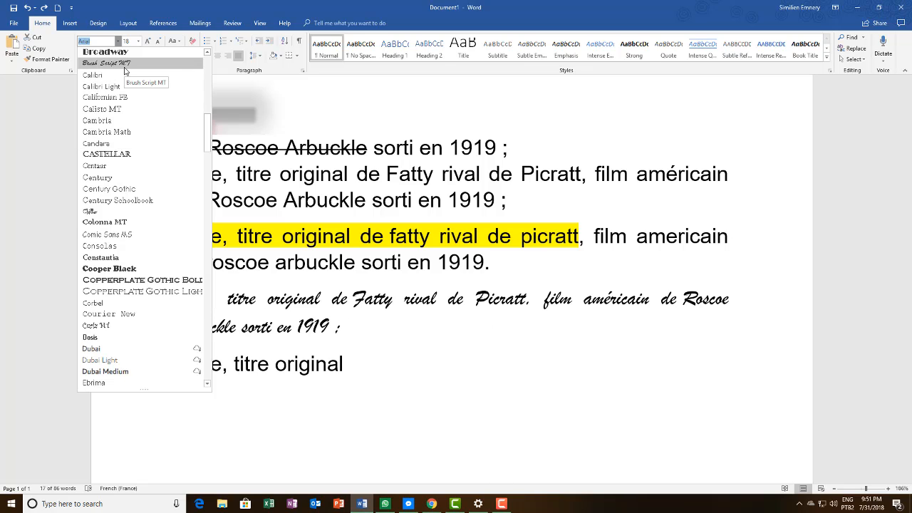
scroll(116, 249, "down", 7)
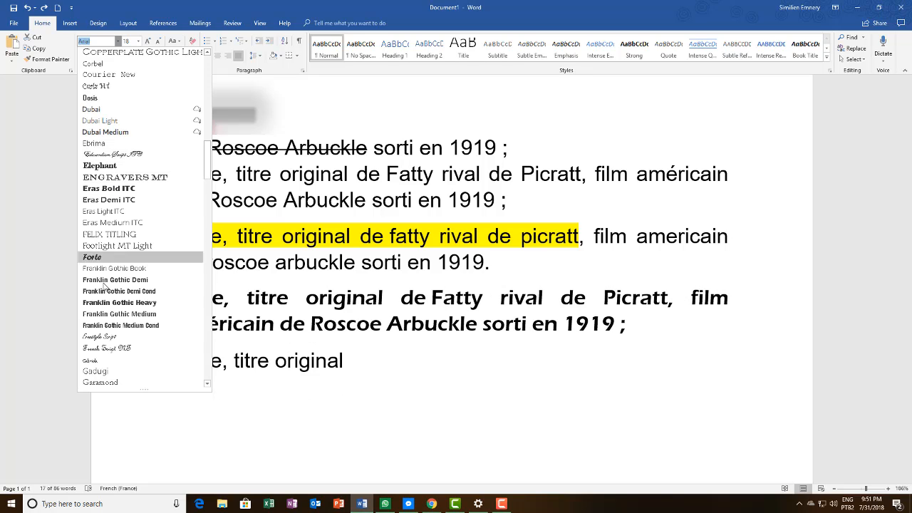
scroll(115, 282, "down", 4)
scroll(115, 282, "down", 5)
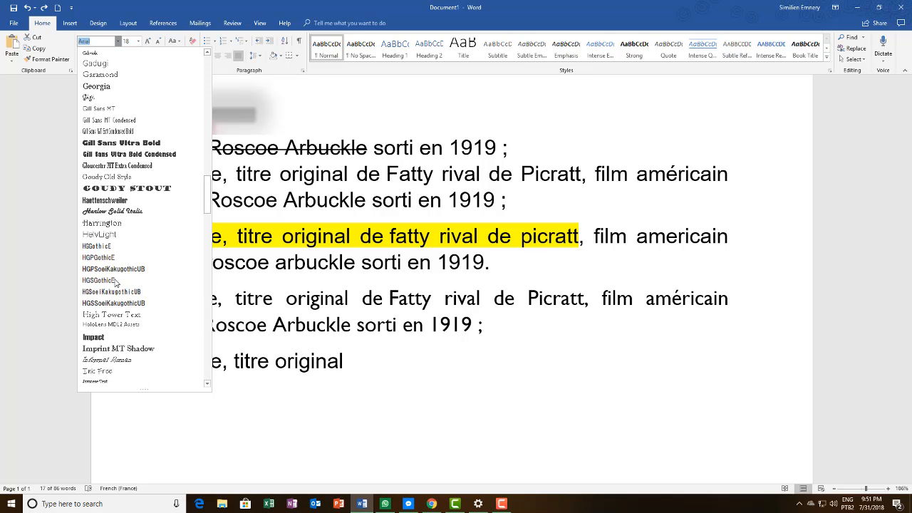
left_click(131, 215)
left_click(456, 371)
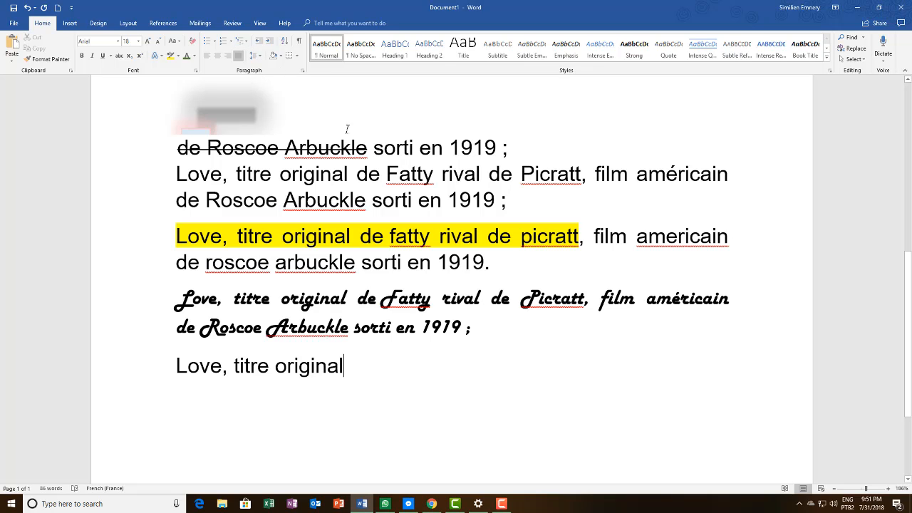
Number the P1 P2 line and the two equations below it by entering the prefixes 1-, 2- and 3-
scroll(342, 143, "up", 5)
scroll(337, 149, "up", 2)
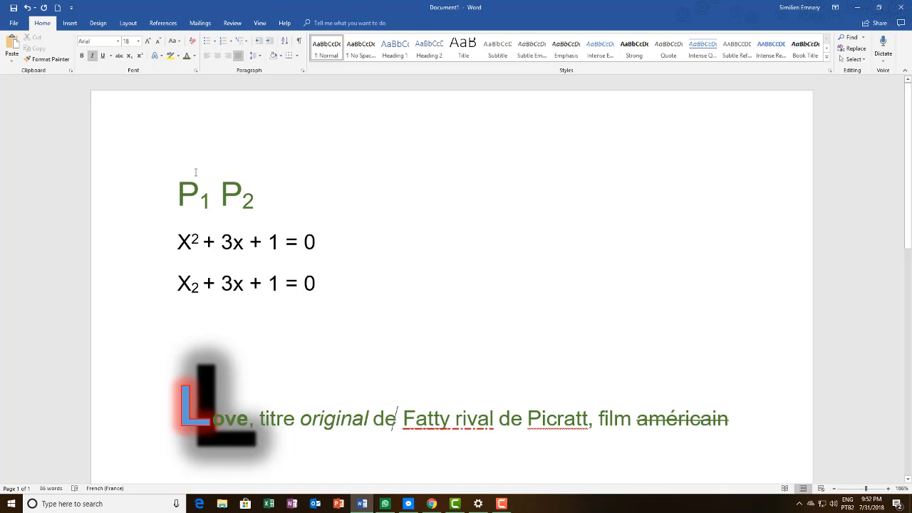
left_click_drag(179, 190, 331, 291)
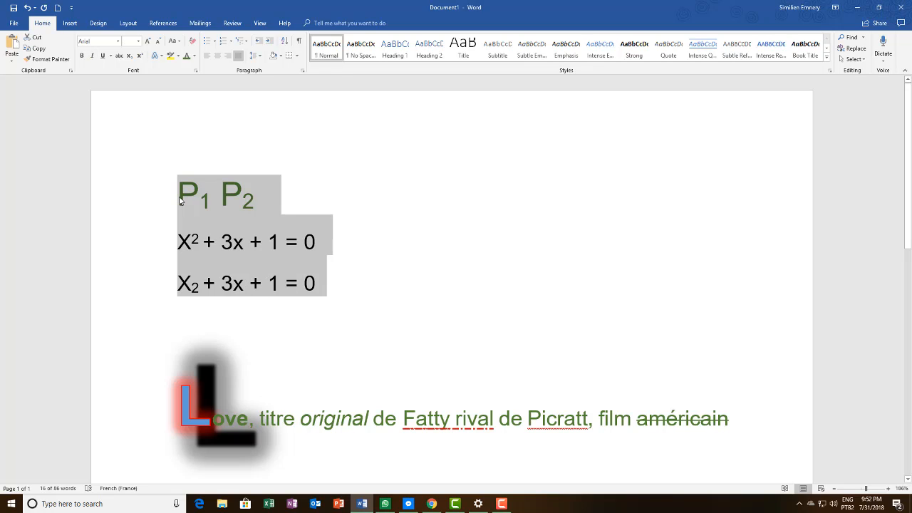
left_click(181, 214)
type("1-")
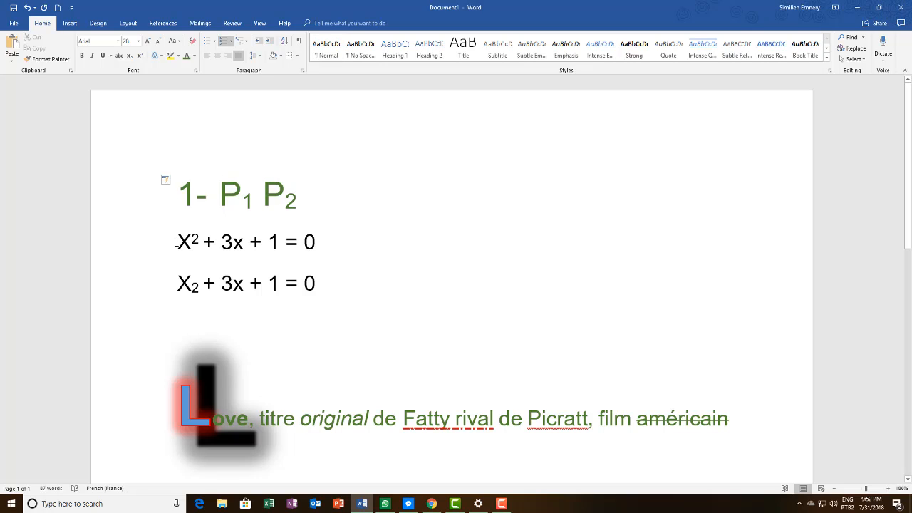
left_click(178, 242)
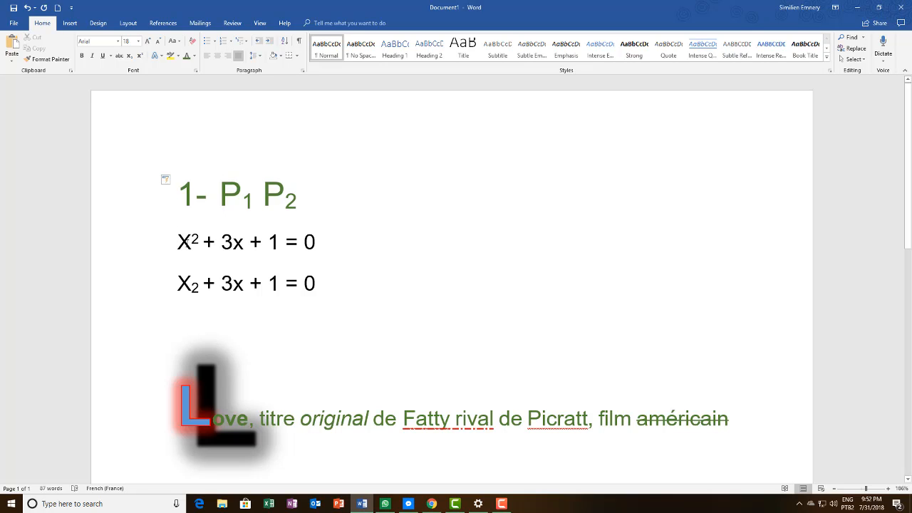
type("2-")
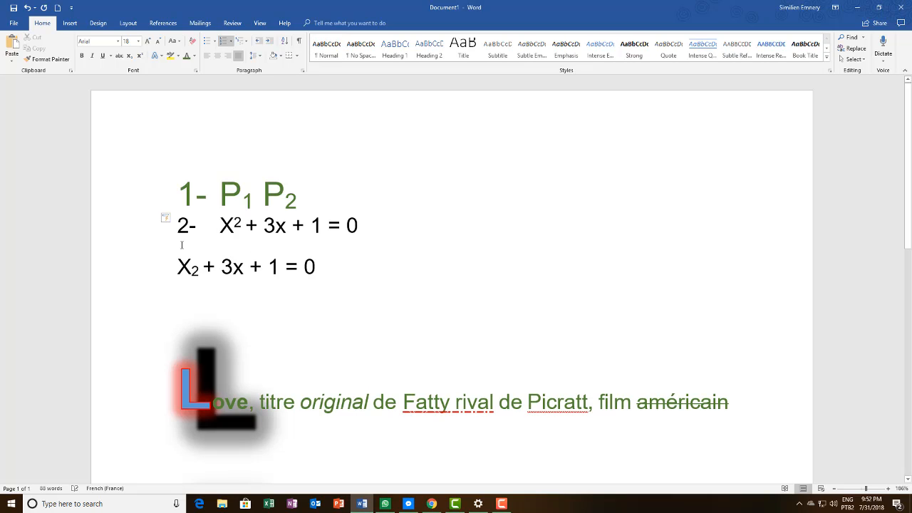
left_click(178, 266)
type("3-")
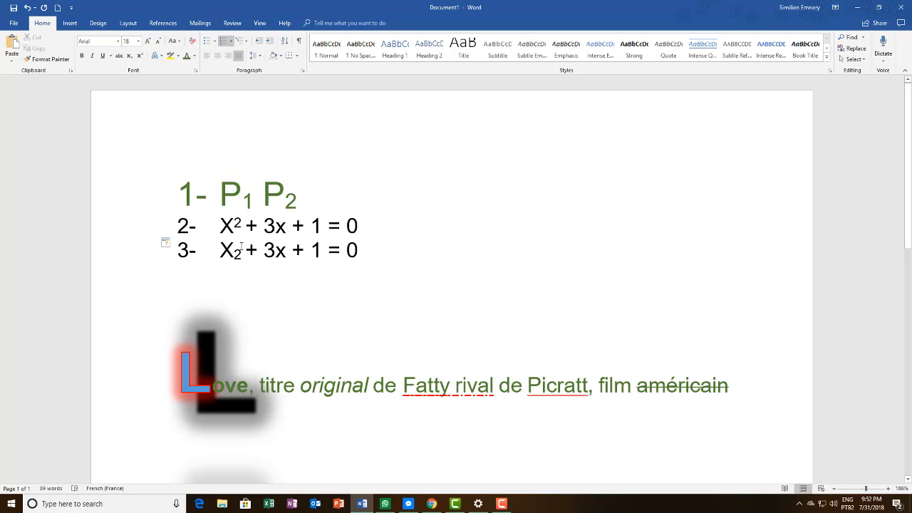
Remove the numbering from both equation lines, deleting the leading X of the first equation
key("BackSpace")
key("BackSpace")
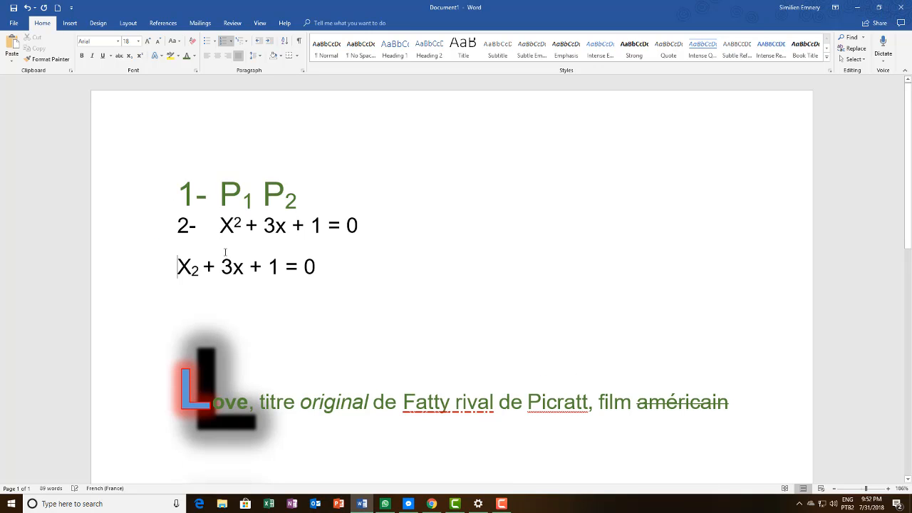
key("shift+Right")
key("Delete")
key("BackSpace")
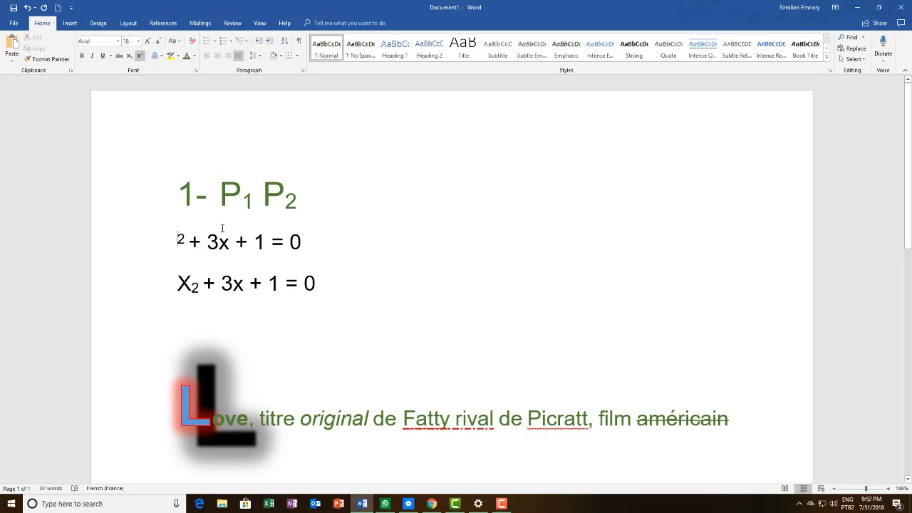
Re-enter the capital X at the start of the first equation and remove its superscript formatting
type("x")
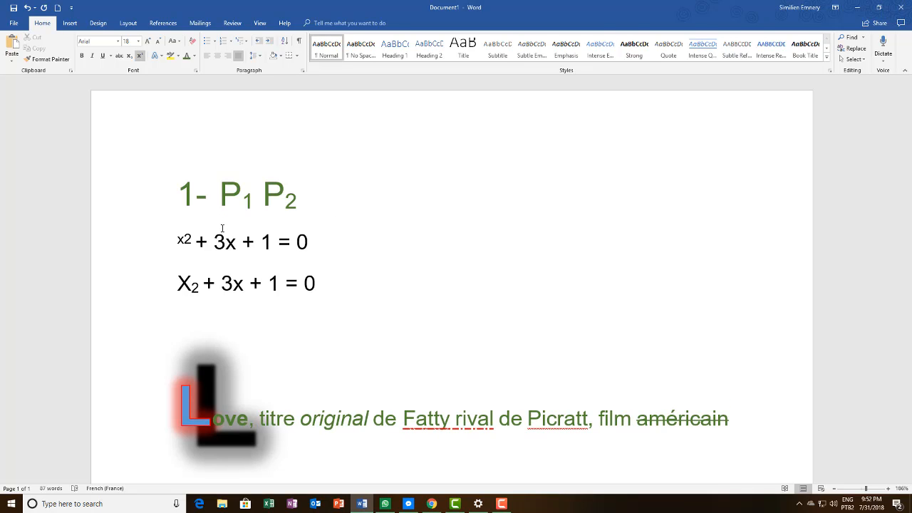
key("BackSpace")
type("X")
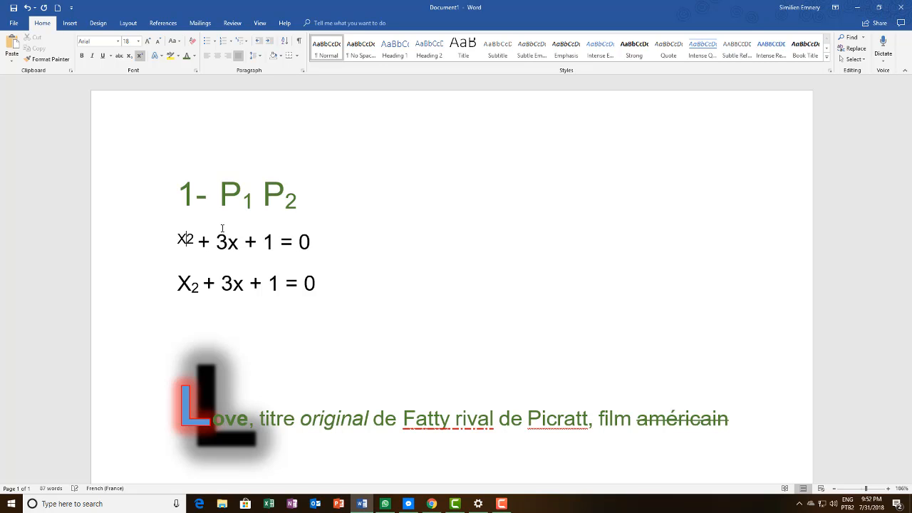
key("shift+Left")
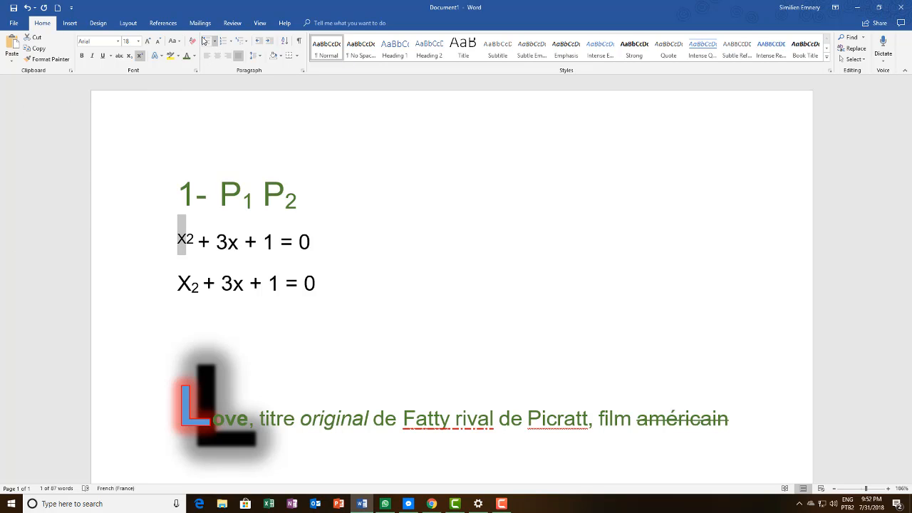
left_click(140, 56)
left_click(215, 283)
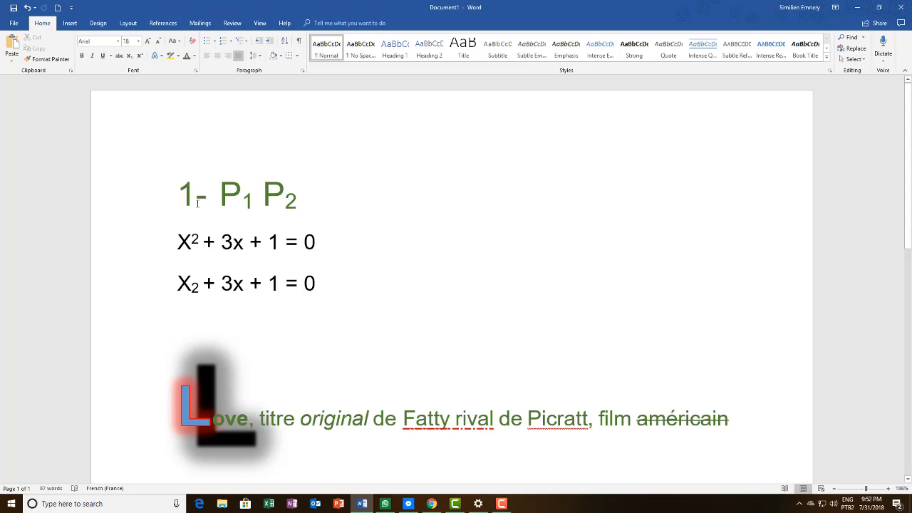
Remove the 1- numbering and its indent from the P1 P2 line
left_click(219, 193)
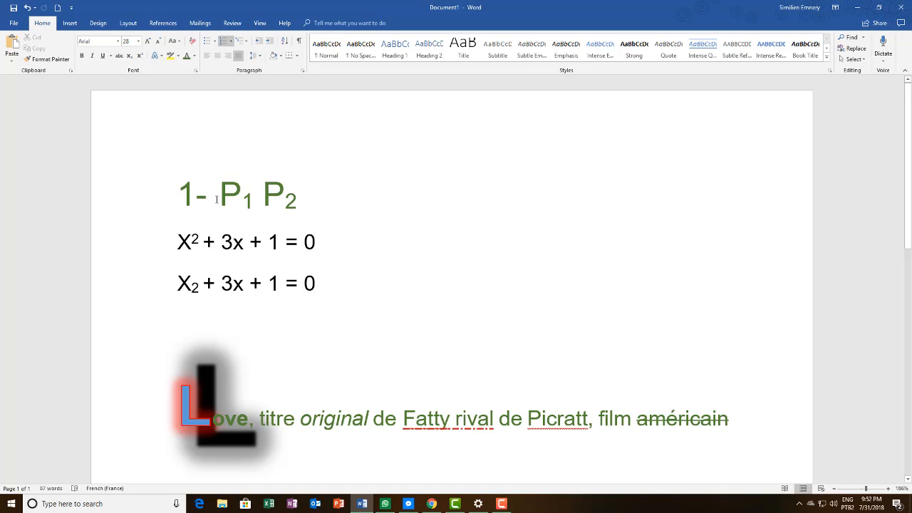
key("BackSpace")
key("BackSpace")
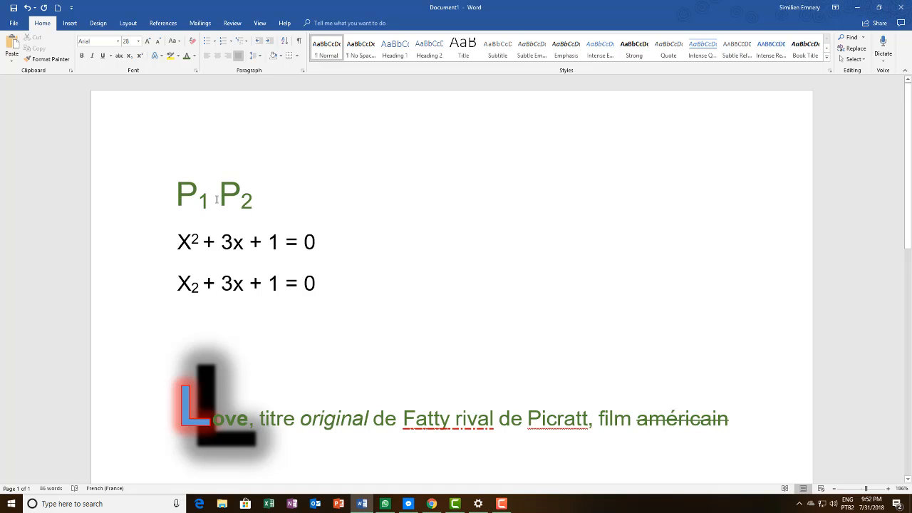
Select the P1 P2 line with both equations and preview the bullet library styles on them without applying any
left_click_drag(334, 284, 184, 198)
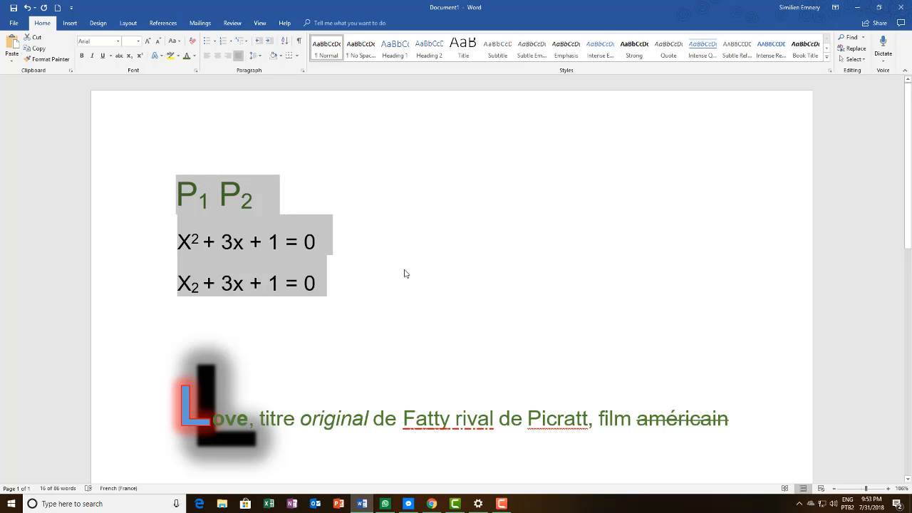
left_click(343, 285)
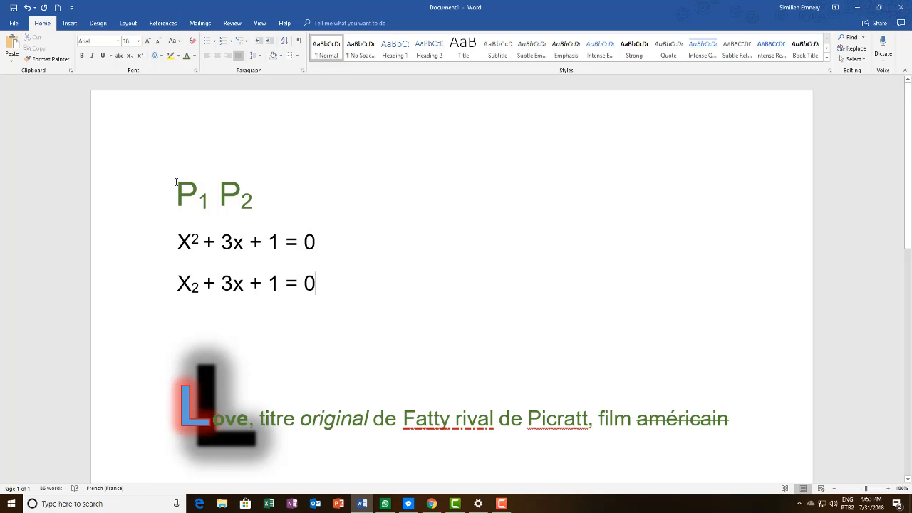
left_click_drag(178, 204, 327, 291)
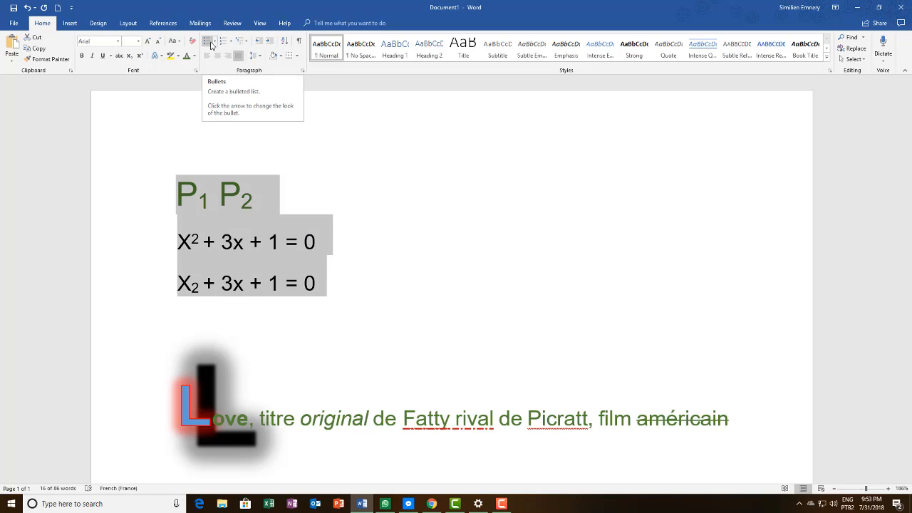
left_click(217, 44)
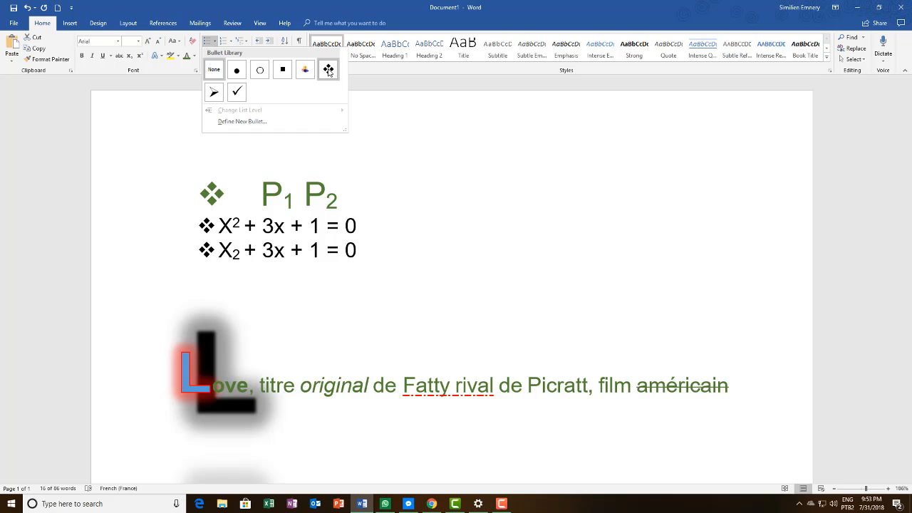
left_click(386, 87)
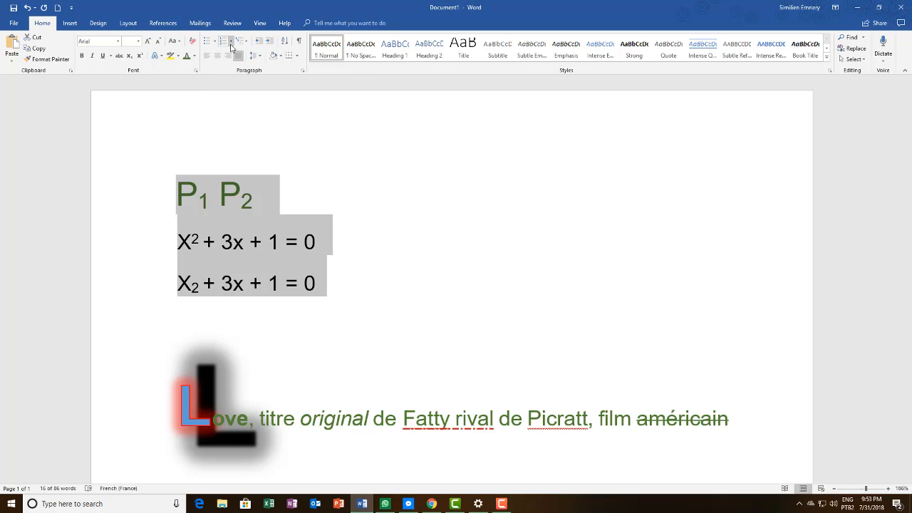
Review the numbering library formats for the three selected lines without applying any
left_click(231, 44)
left_click(397, 93)
left_click(234, 44)
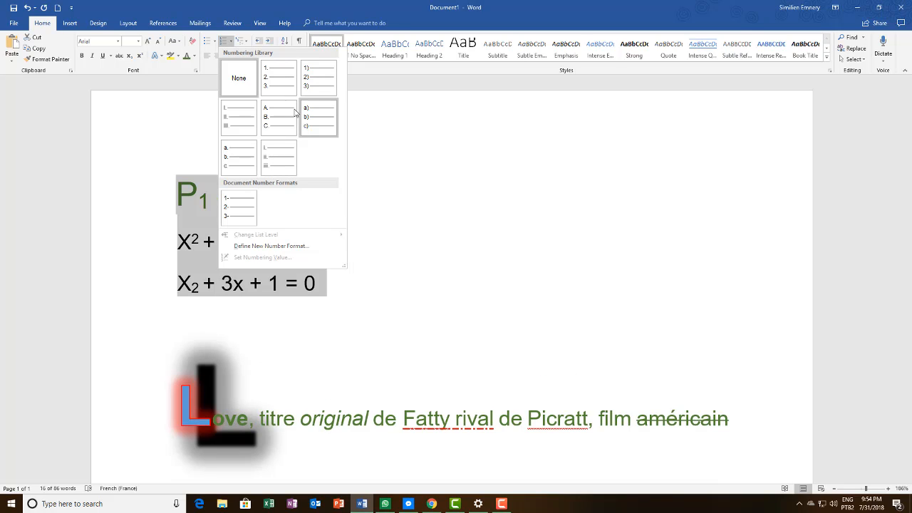
left_click(408, 133)
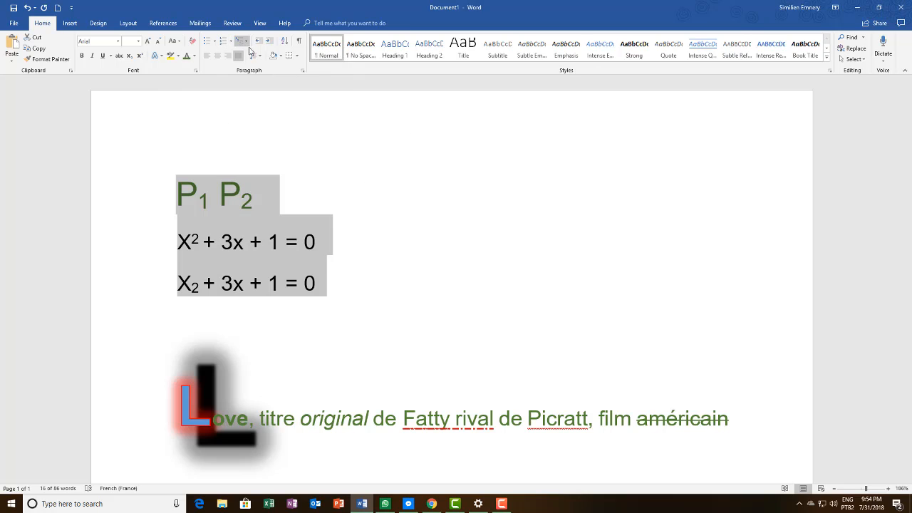
Apply the 1) a) i) multilevel list format to the P1 P2 line and both equations
left_click(248, 43)
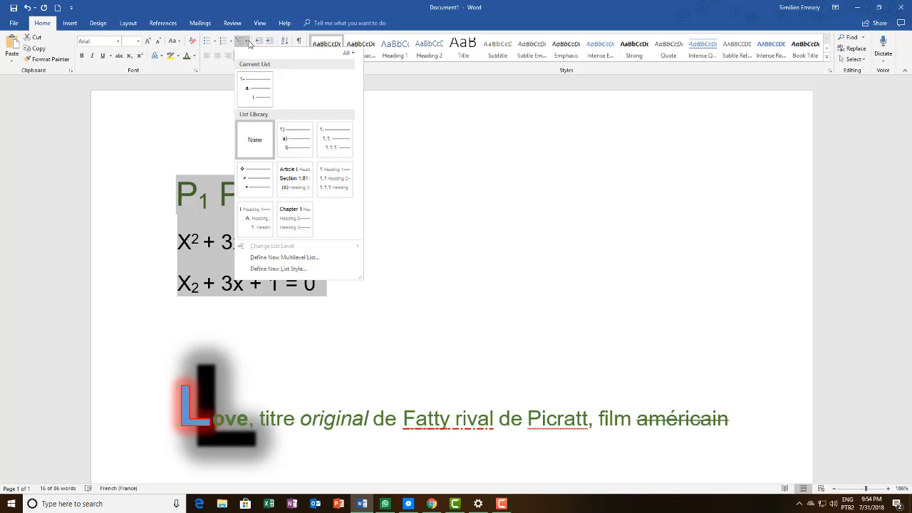
mouse_move(251, 81)
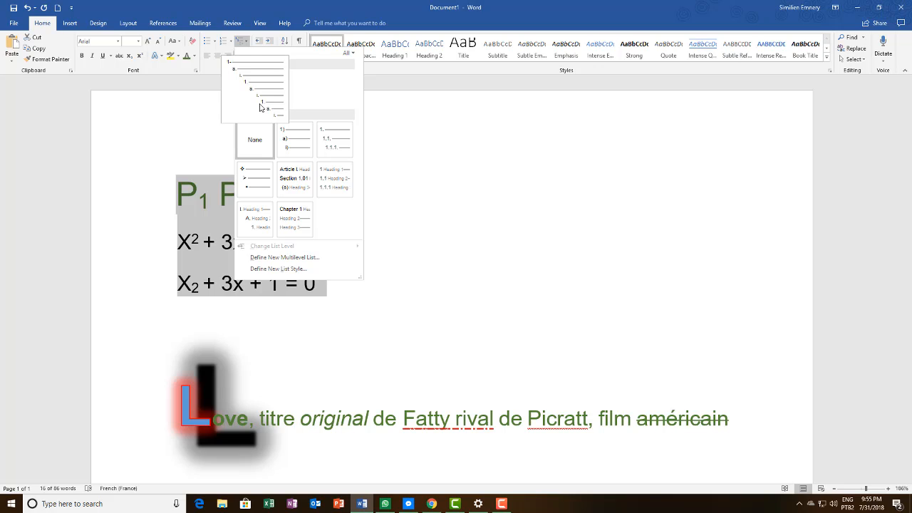
left_click(289, 145)
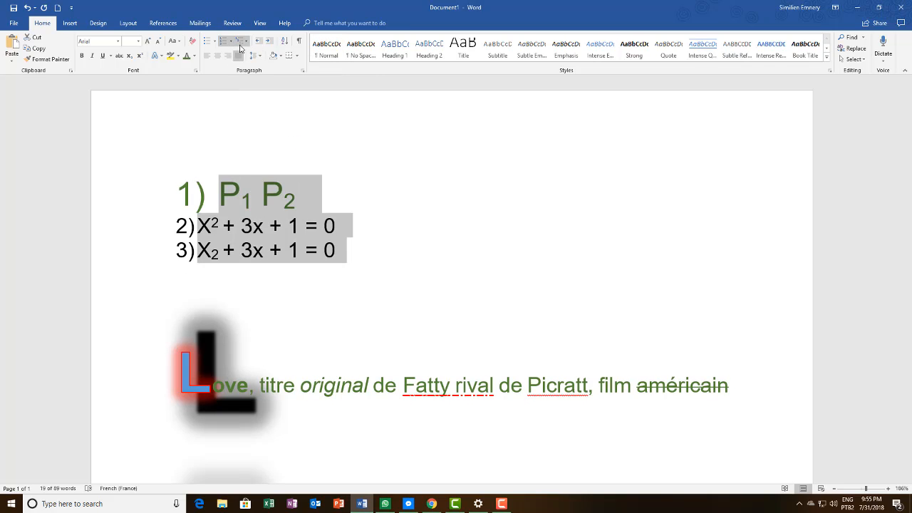
Look through the numbering formats and switch the three-line list to the 1. 1.1. 1.1.1. multilevel format
left_click(230, 40)
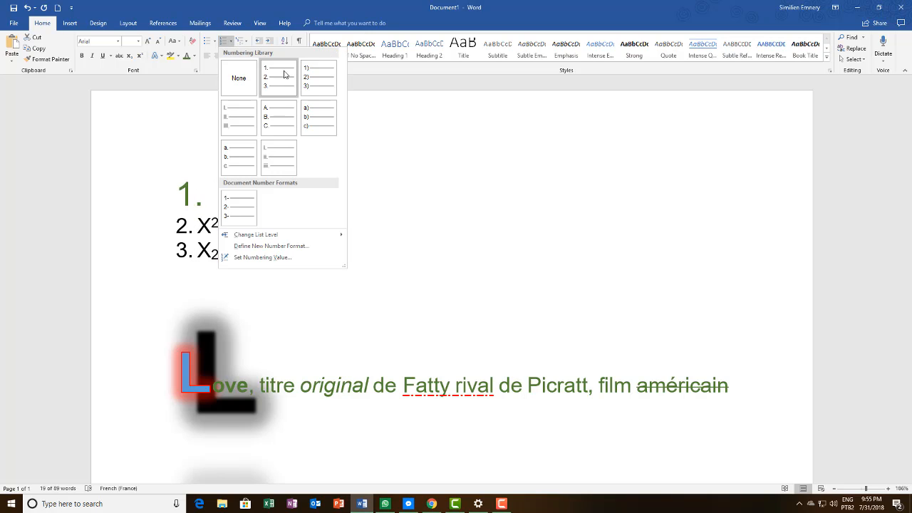
left_click(242, 41)
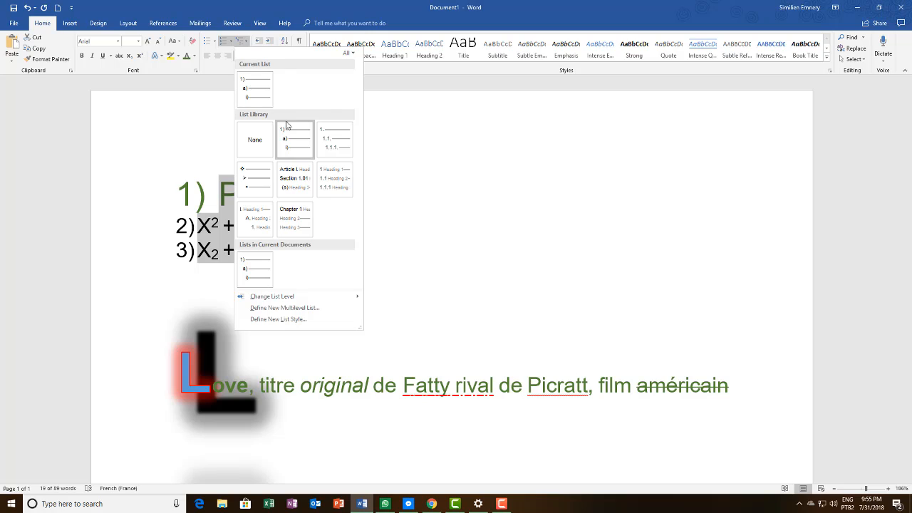
left_click(339, 146)
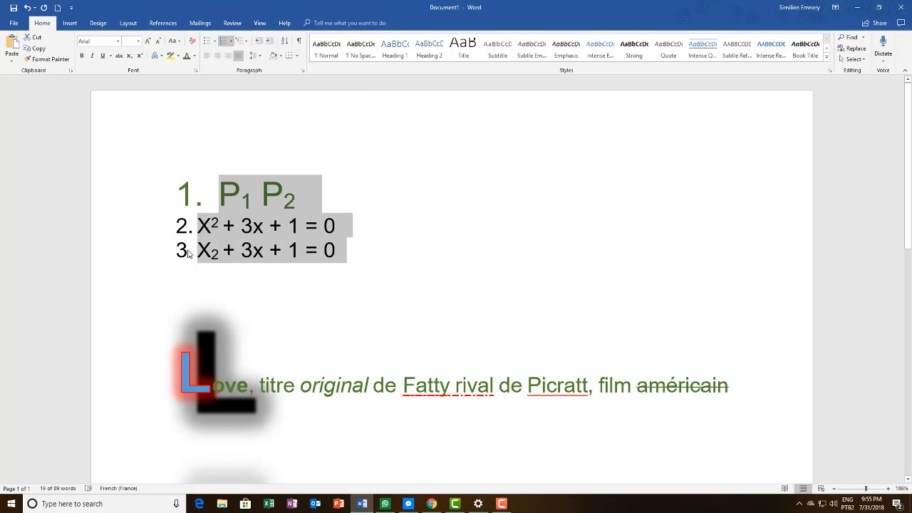
Preview the heading-based multilevel formats and set the list back to the document's 1) a) i) format
left_click(242, 44)
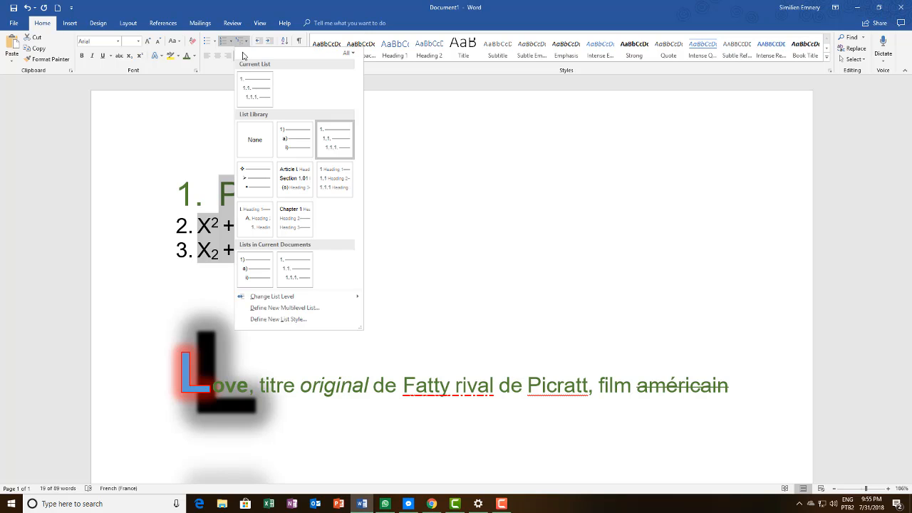
mouse_move(291, 226)
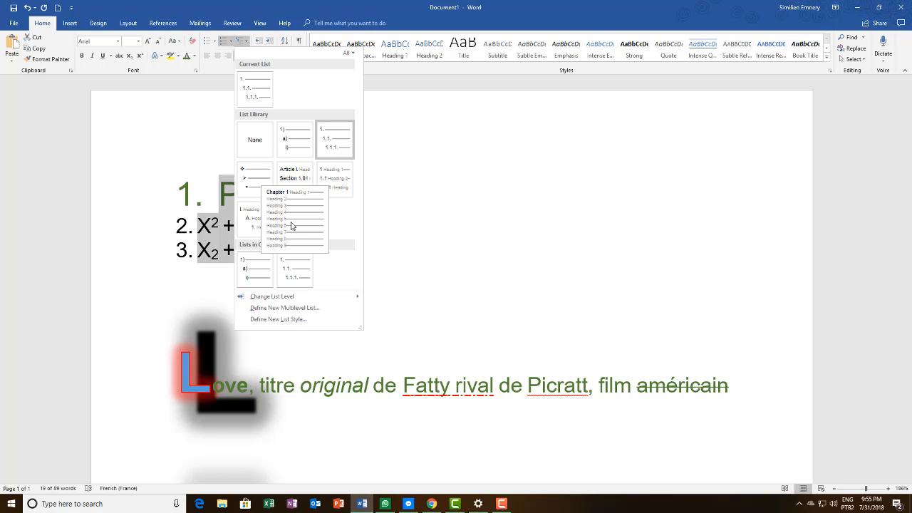
mouse_move(325, 185)
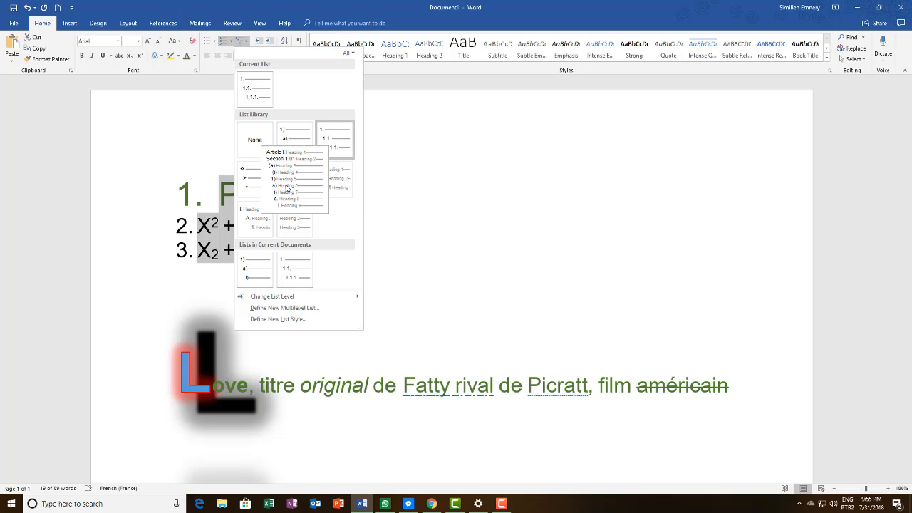
left_click(253, 275)
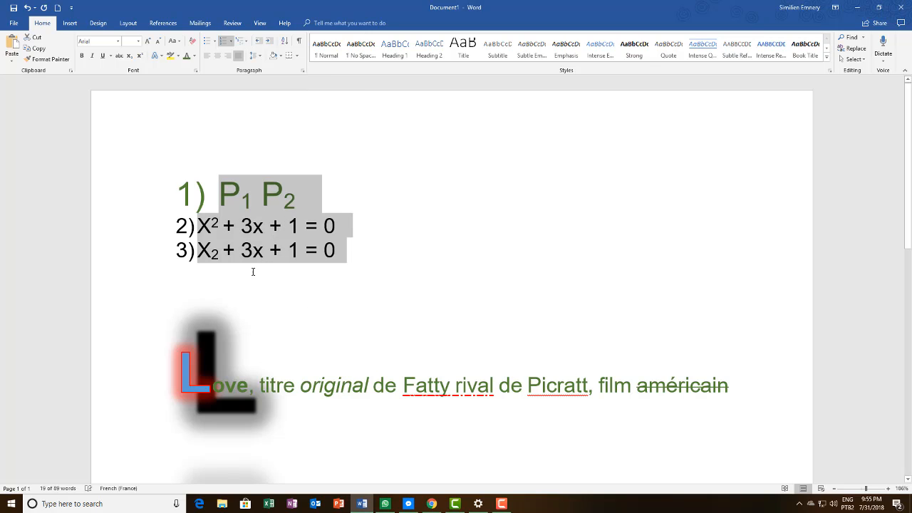
Insert an unnumbered, indented line reading "a)" below P1 P2 in the list, followed by a new empty line
left_click(319, 199)
key("Return")
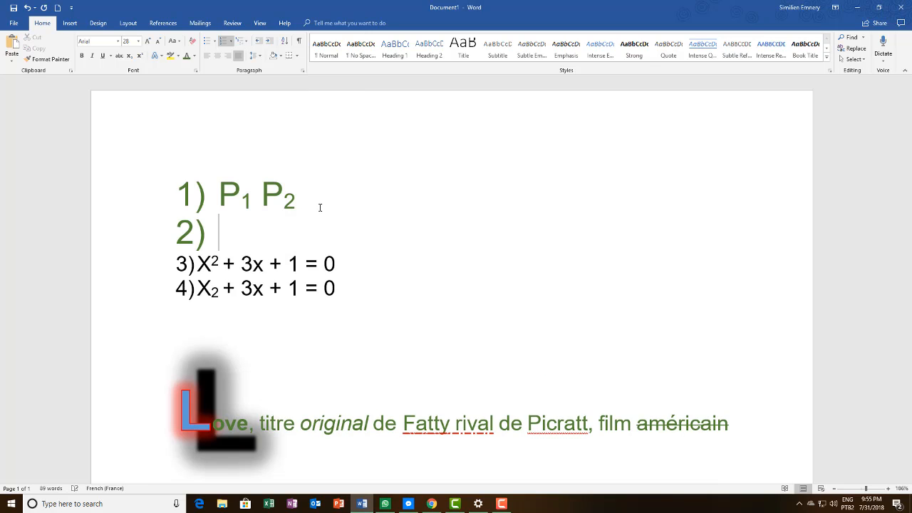
key("BackSpace")
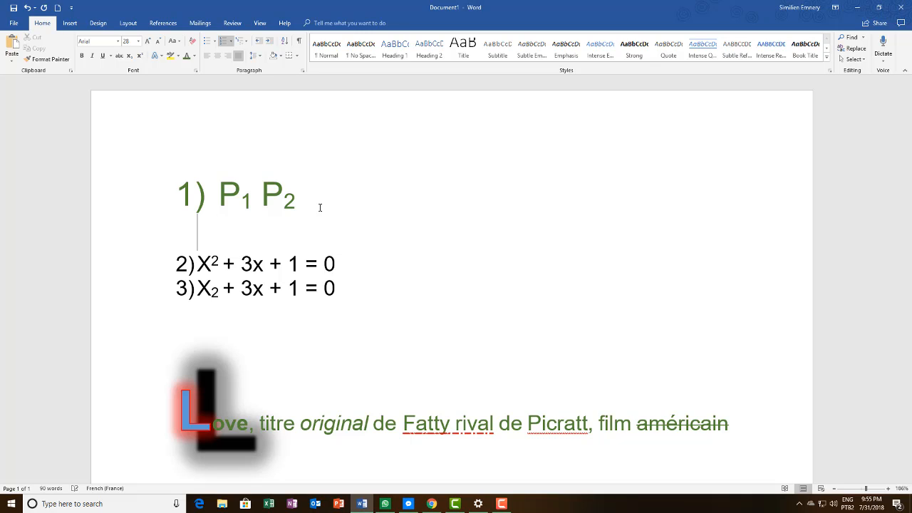
type("a")
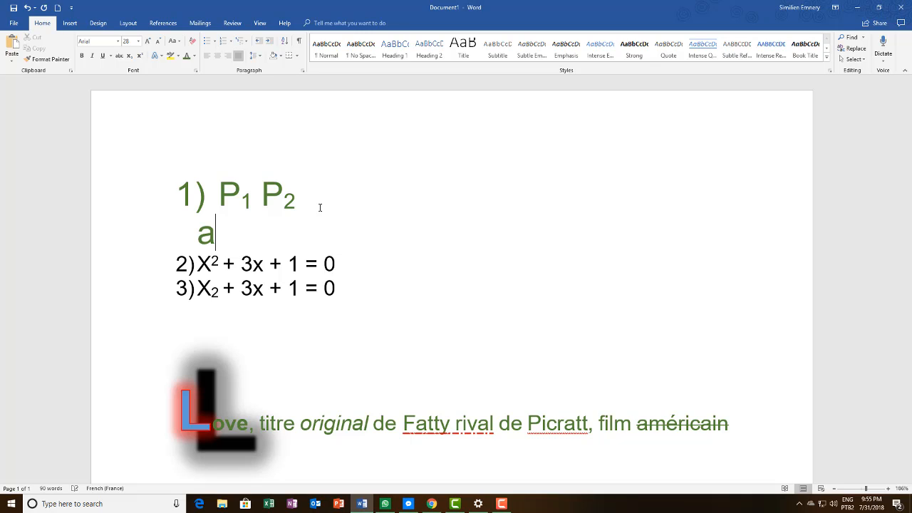
type(")")
key("Return")
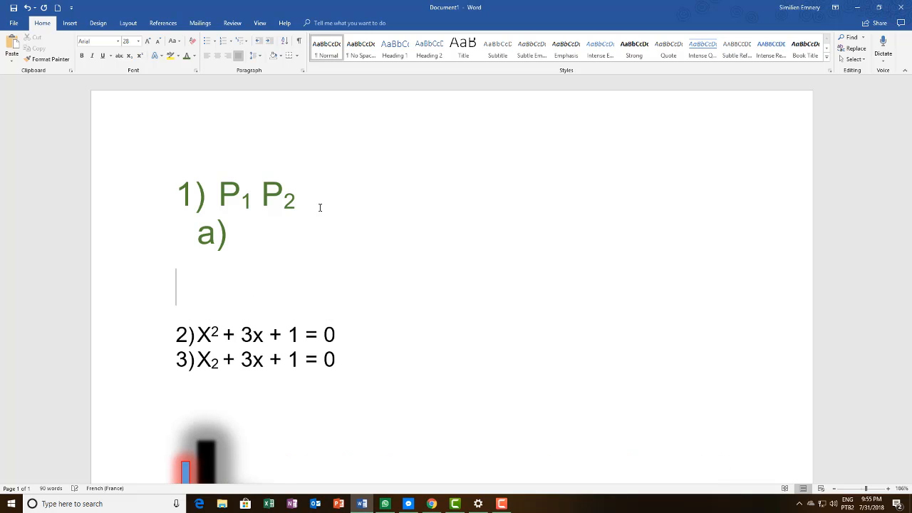
Turn the indented a) line into a lettered sub-list below P1 P2 with the items "Nddhhd" and "Dgdgfhfh"
key("BackSpace")
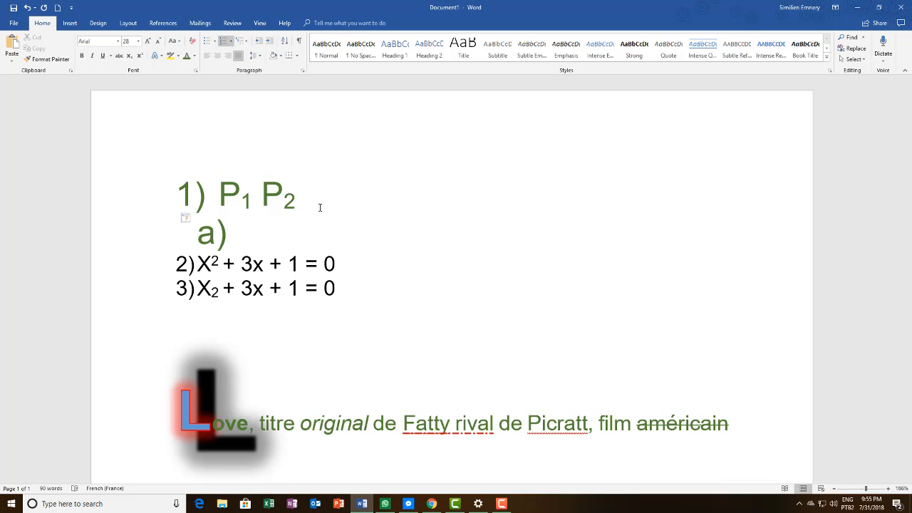
type("nddhhd")
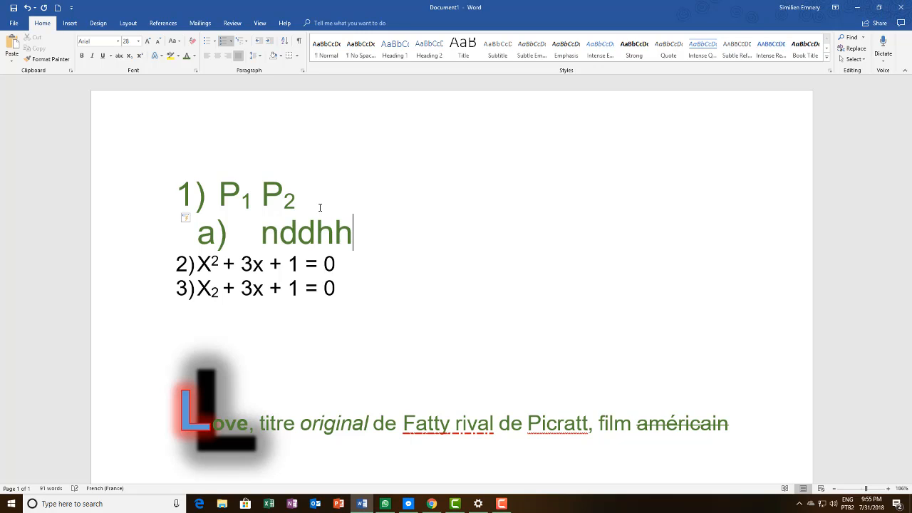
key("Return")
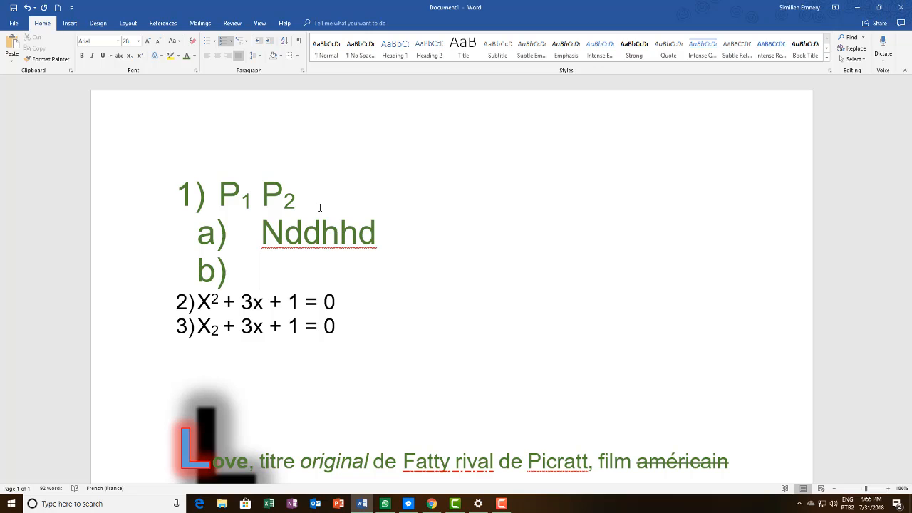
type("dgdgfhfh")
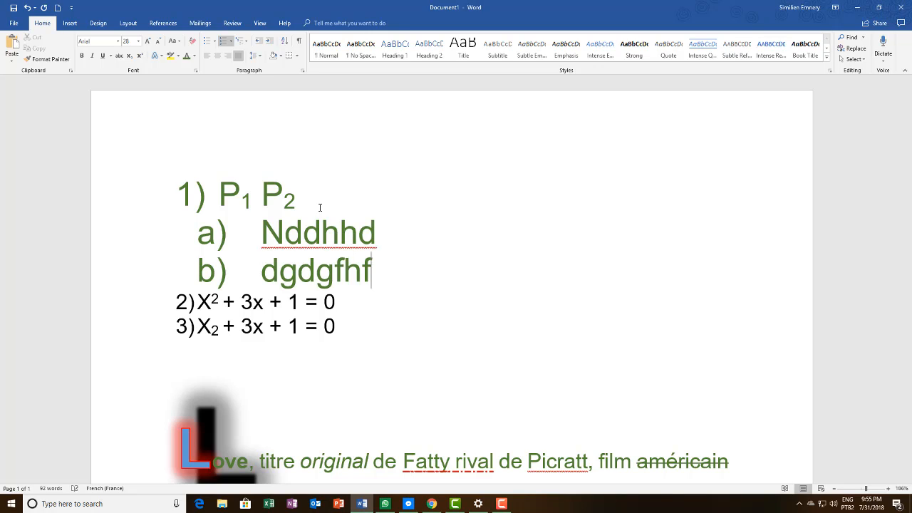
key("Return")
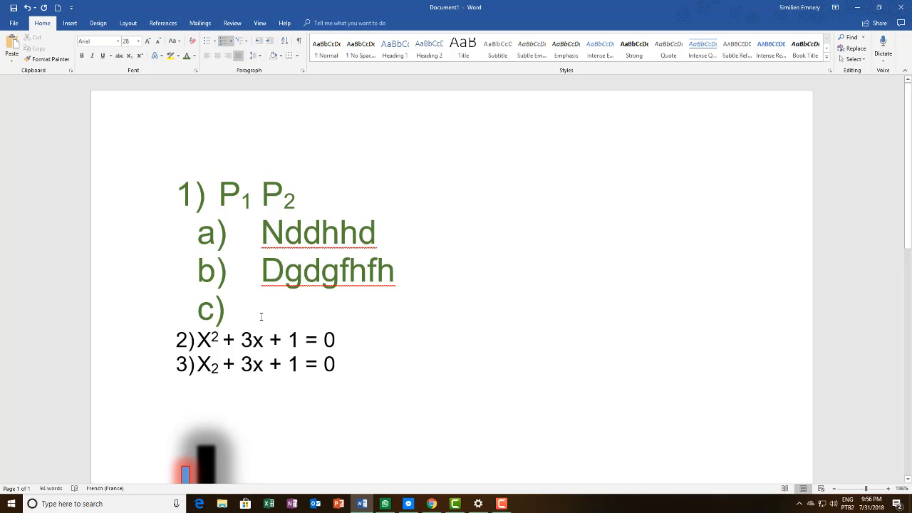
Delete all the lettered sub-items between the P1 P2 line and the X² equation
key("BackSpace")
key("BackSpace")
key("BackSpace")
key("BackSpace")
key("BackSpace")
key("BackSpace")
key("BackSpace")
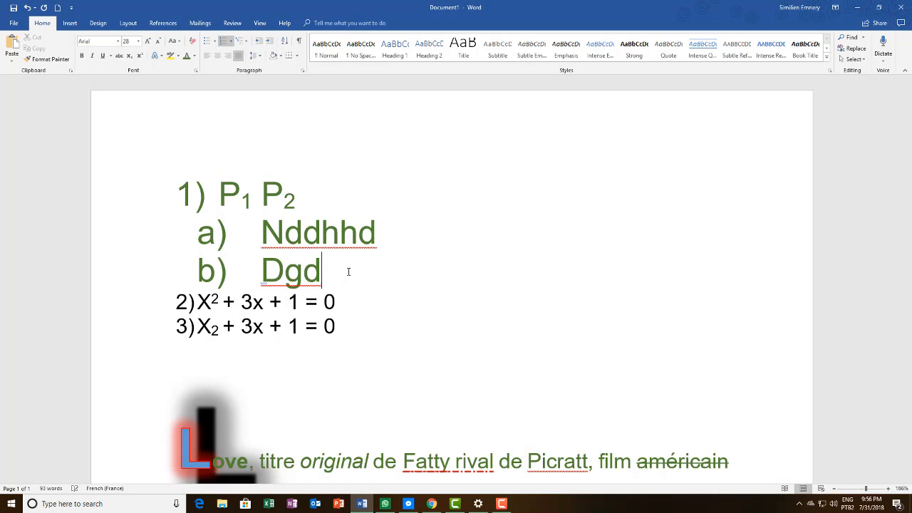
left_click_drag(150, 261, 118, 249)
key("BackSpace")
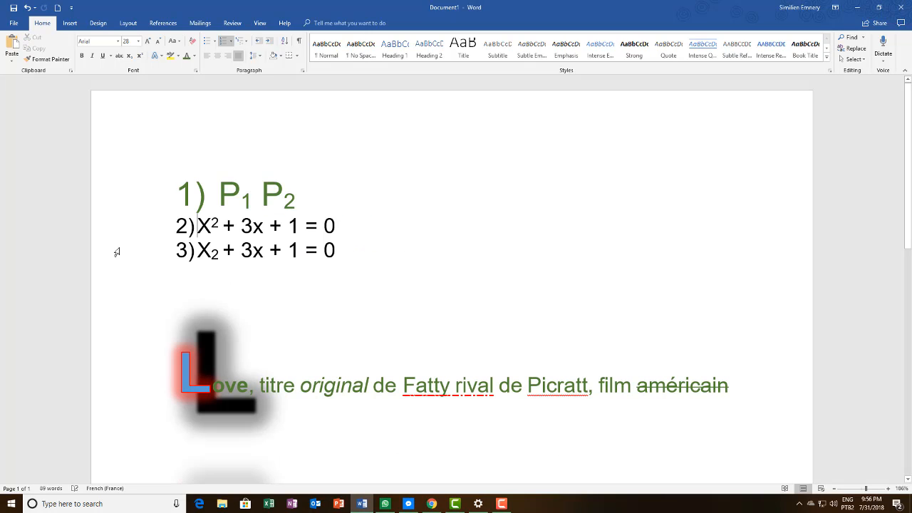
Add three unnumbered, indented lines reading "Gdhdh", "Hfhfh" and "Hfhffh" below the P1 P2 line
left_click(312, 195)
key("Return")
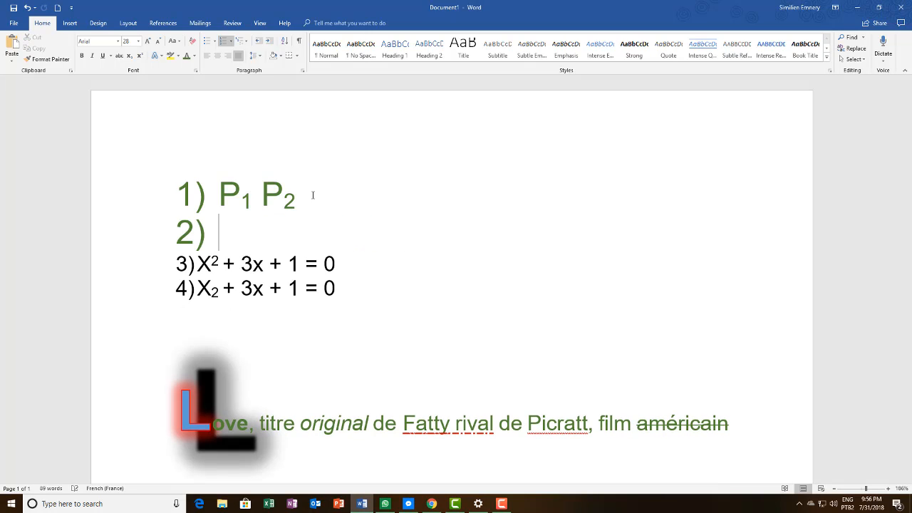
key("BackSpace")
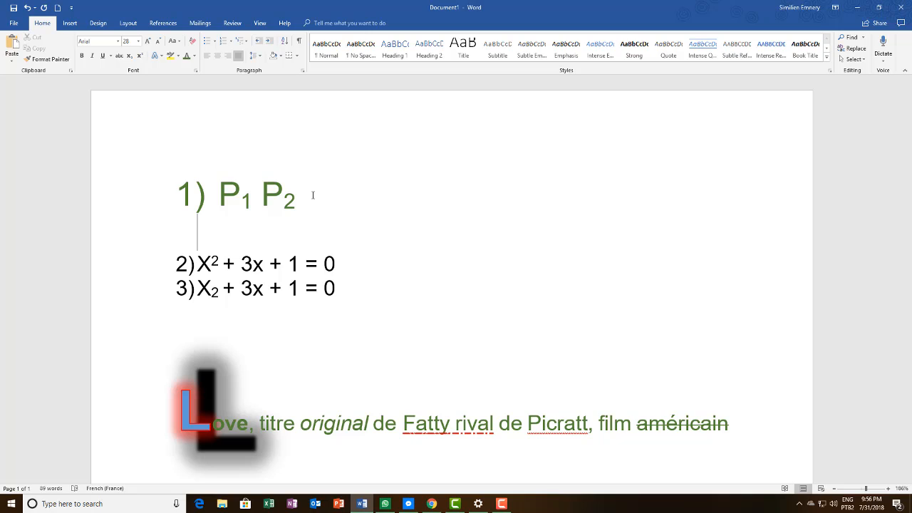
type("gdhdh")
key("Return")
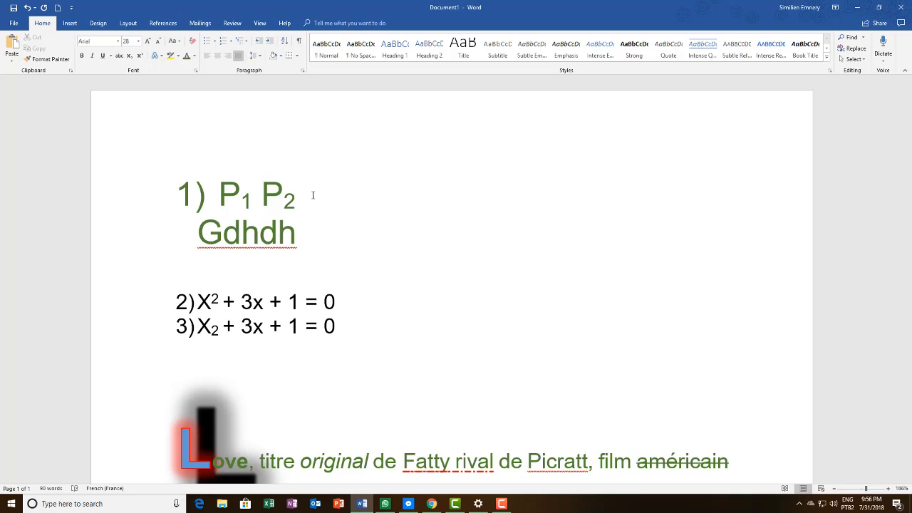
type("hfhfh")
key("Return")
type("hfhffh")
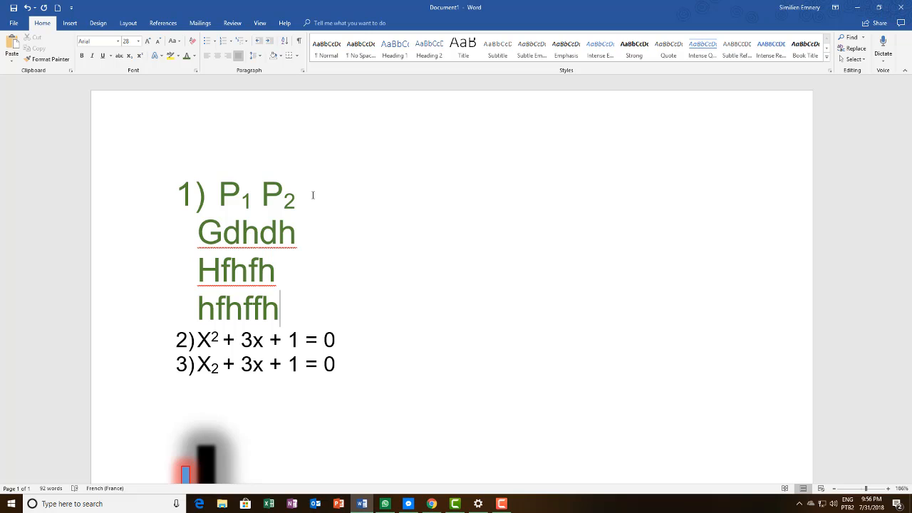
key("Return")
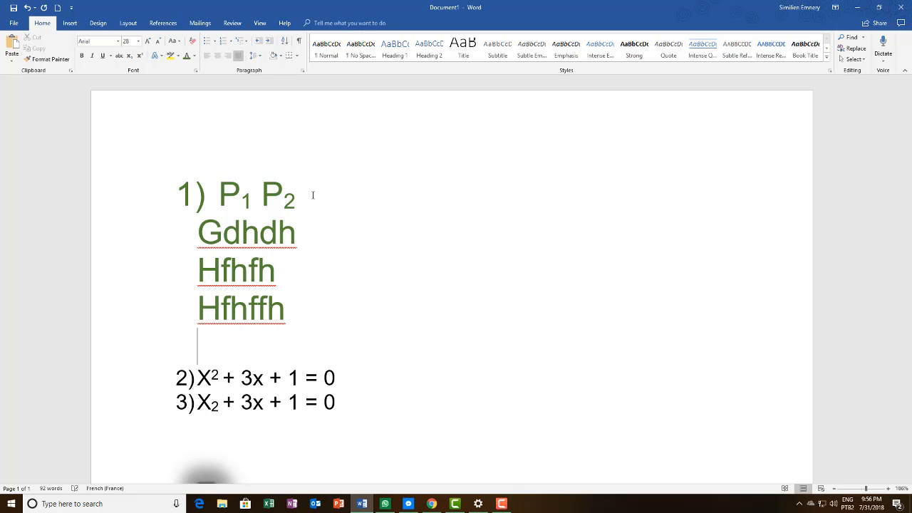
key("Return")
key("BackSpace")
key("BackSpace")
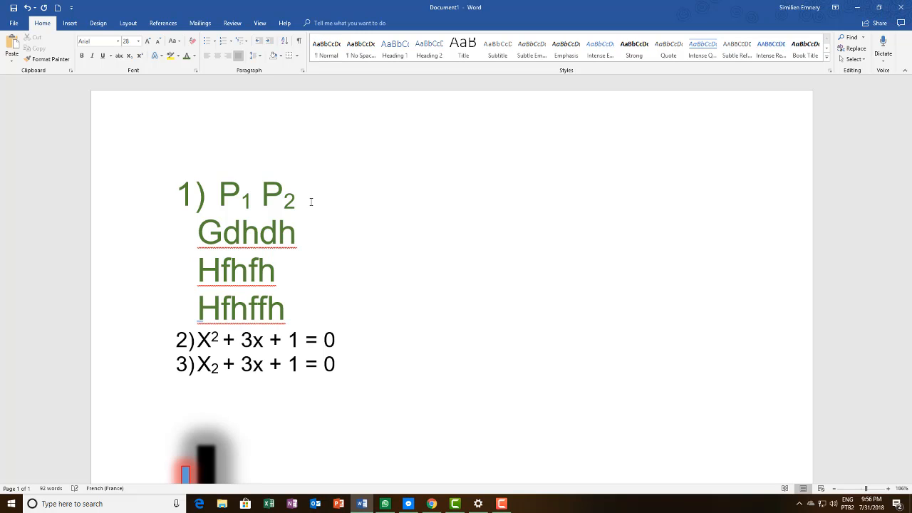
Copy the Gdhdh, Hfhfh and Hfhffh lines and paste them below the X² equation
left_click(195, 340)
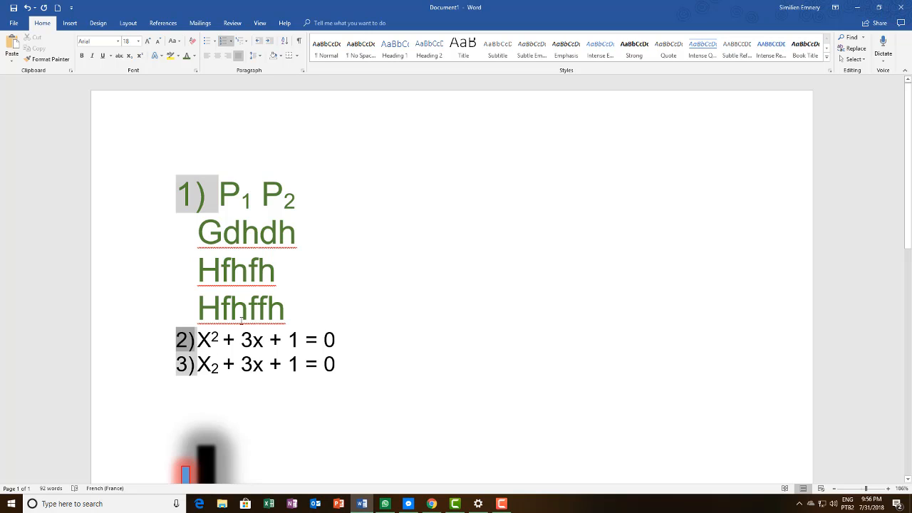
left_click_drag(285, 311, 199, 235)
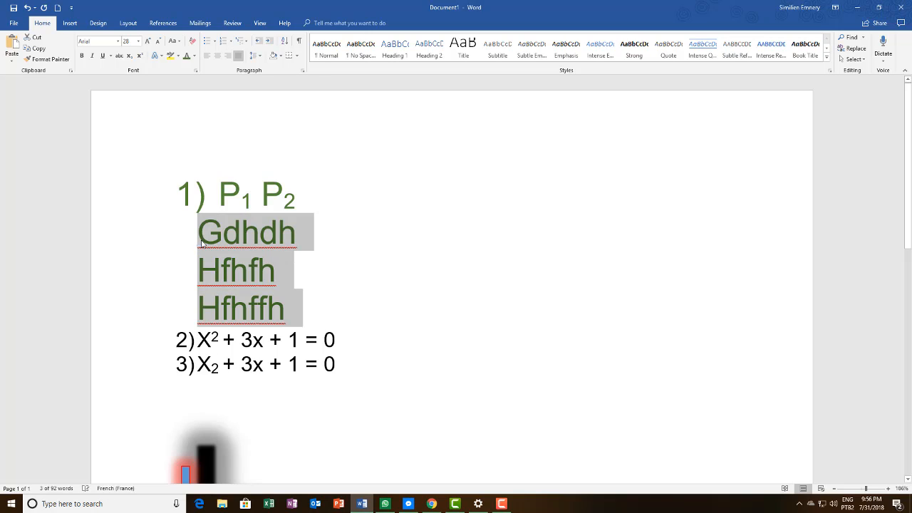
left_click(359, 338)
key("Return")
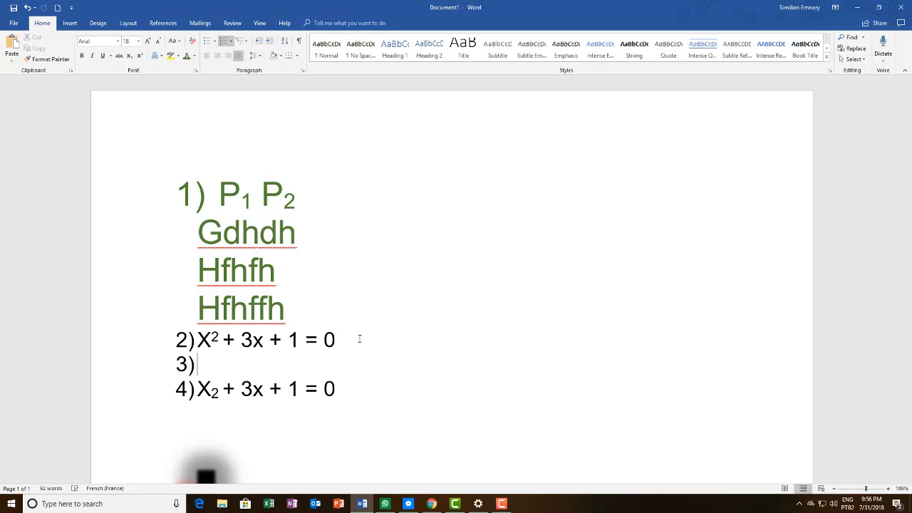
key("BackSpace")
type("Gdhdh Hfhfh Hfhffh")
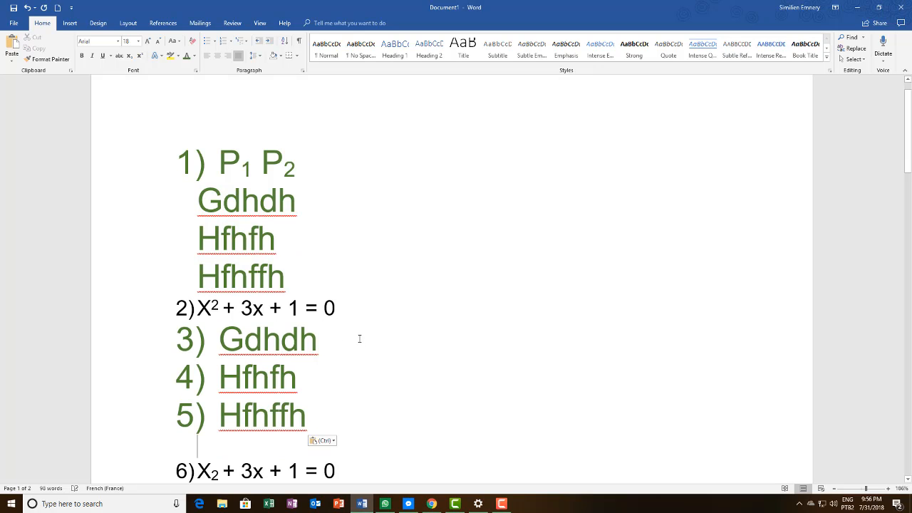
Remove the numbering from the three pasted lines below the X² equation, leaving them as indented text
scroll(281, 279, "down", 3)
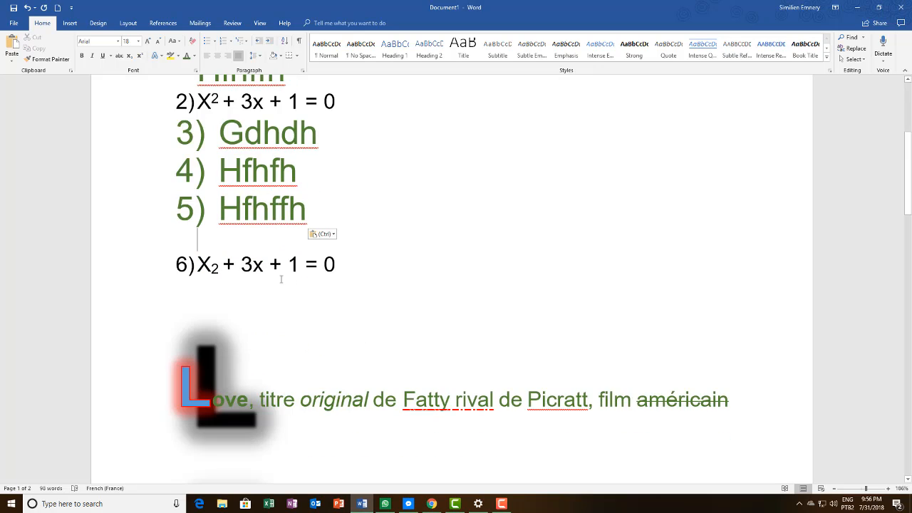
left_click(223, 208)
key("BackSpace")
left_click(220, 172)
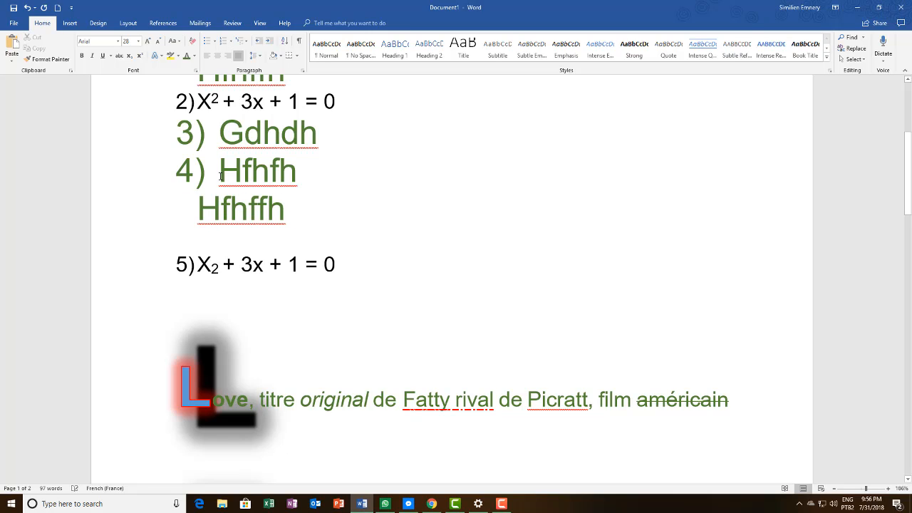
key("BackSpace")
left_click(220, 134)
key("BackSpace")
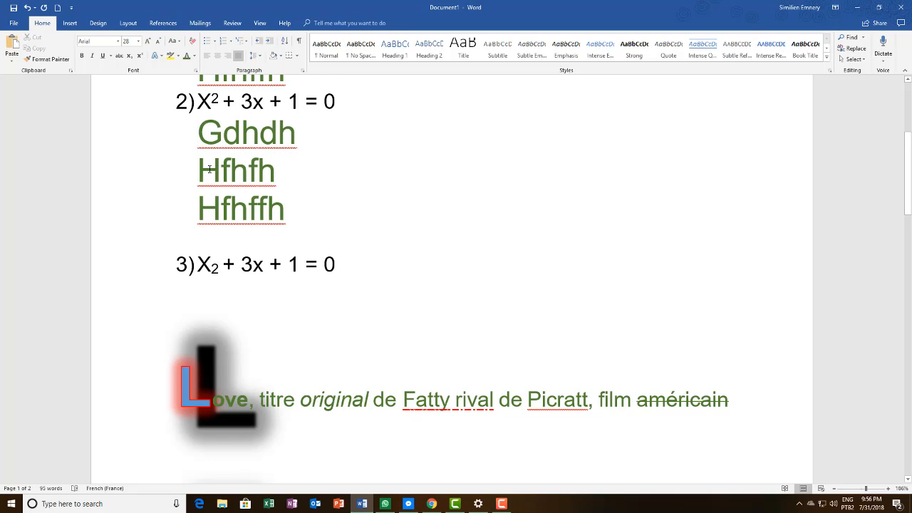
Remove the numbering and indent from the X² equation, the P1 P2 line and the X₂ equation
scroll(212, 171, "up", 1)
scroll(236, 277, "down", 1)
scroll(232, 220, "up", 3)
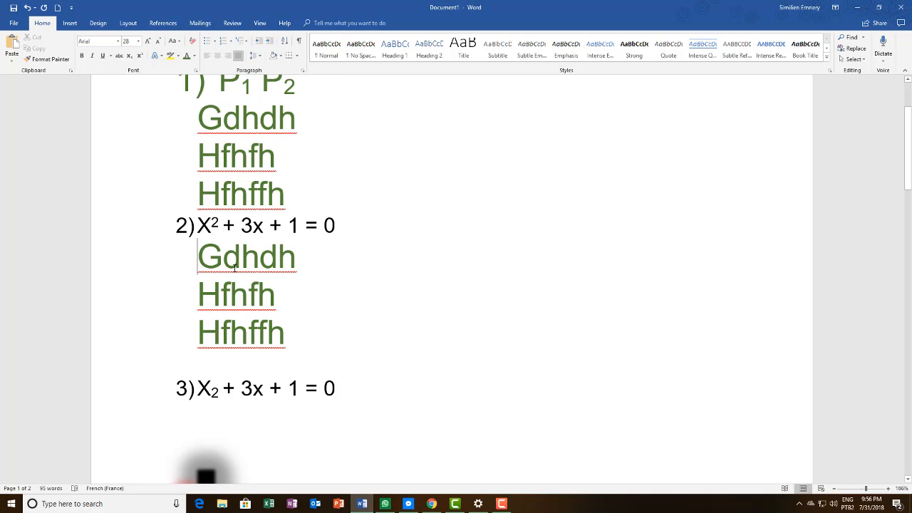
scroll(188, 203, "up", 2)
left_click(197, 308)
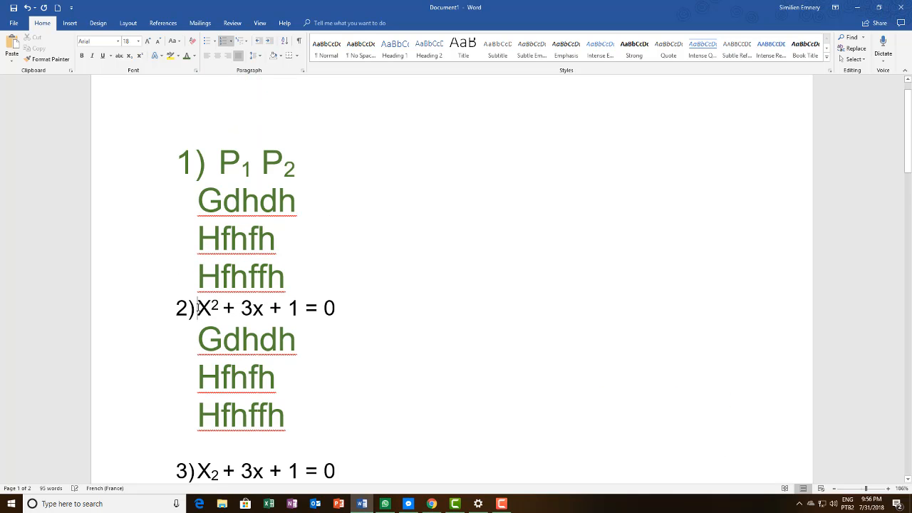
key("BackSpace")
key("Return")
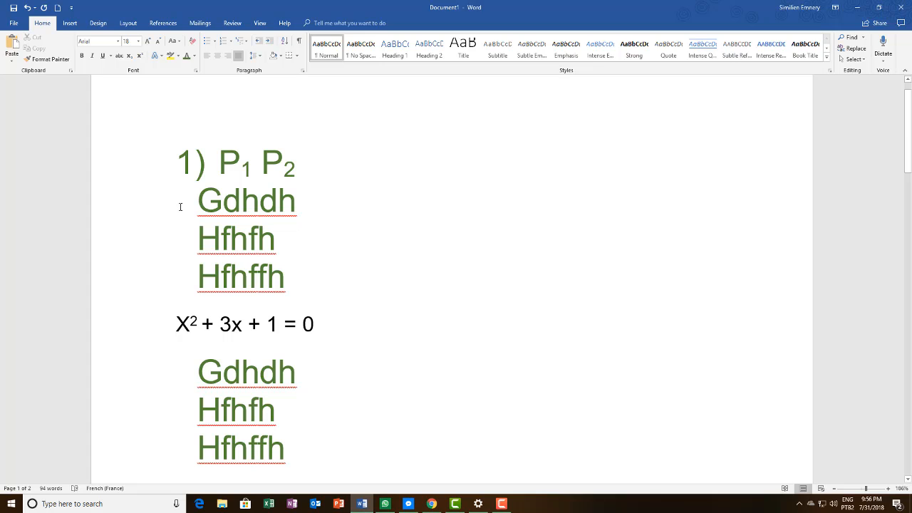
left_click(207, 164)
key("BackSpace")
key("BackSpace")
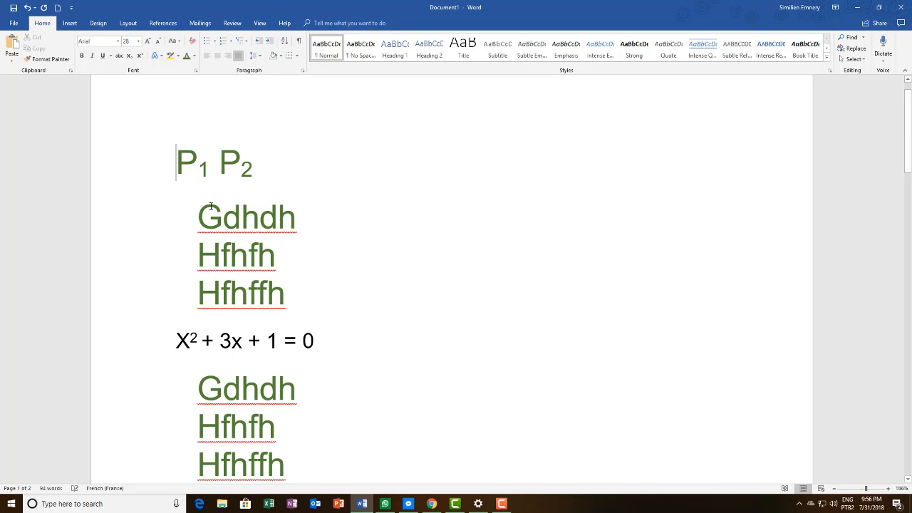
scroll(206, 291, "down", 3)
key("BackSpace")
key("BackSpace")
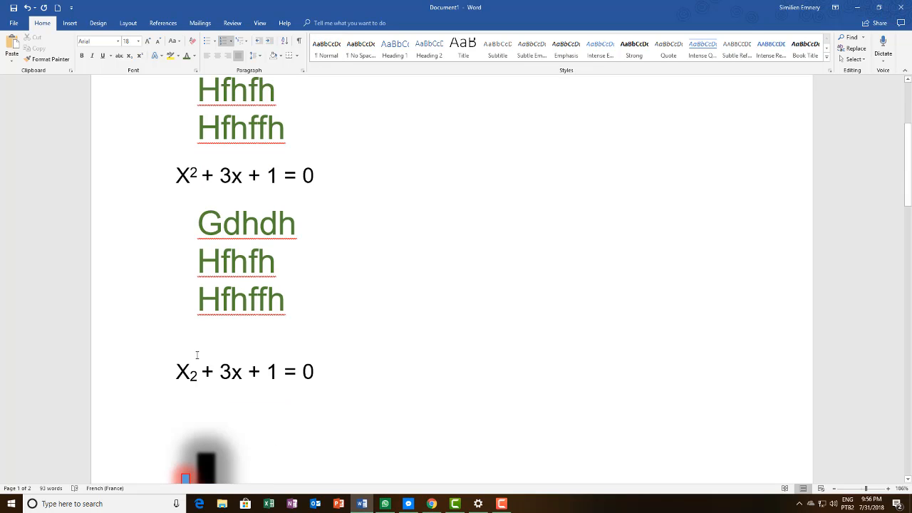
Try the 1) a) i) multilevel list format on the whole block from P1 P2 to the X₂ equation, and undo it
scroll(188, 199, "up", 4)
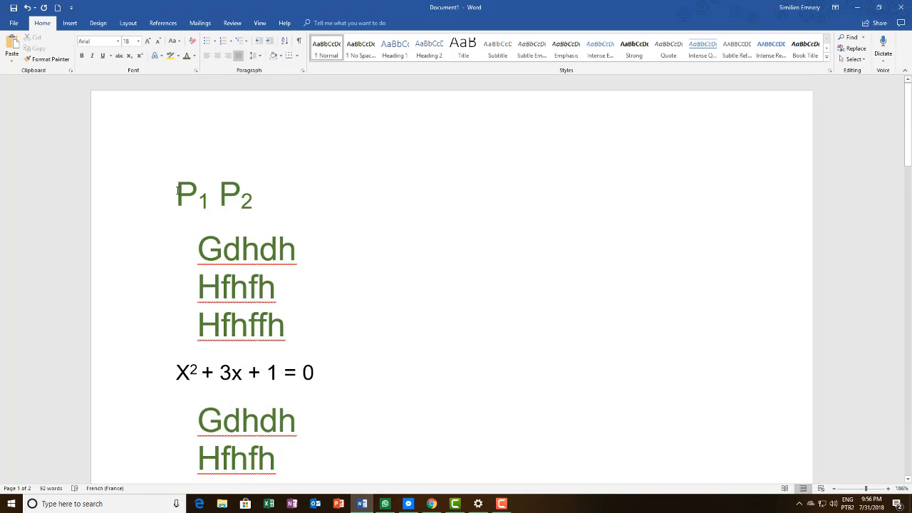
left_click_drag(177, 191, 325, 309)
scroll(330, 220, "up", 3)
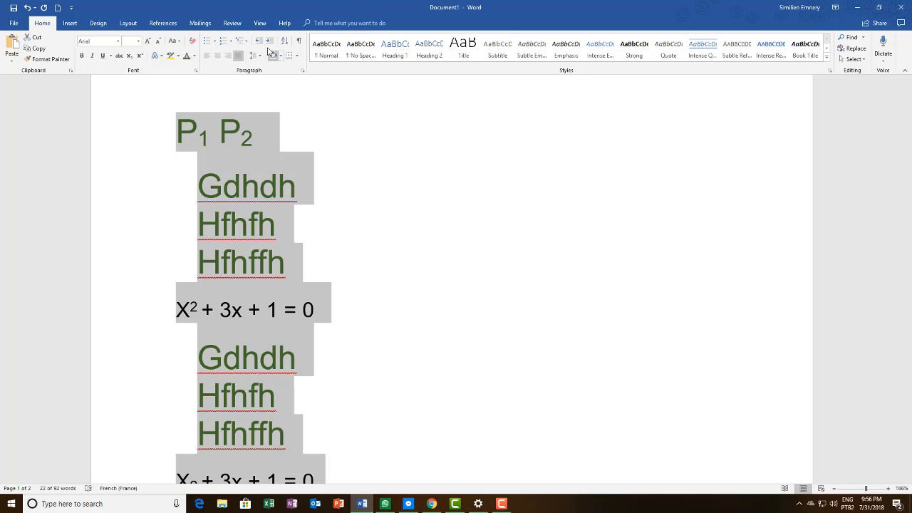
left_click(240, 41)
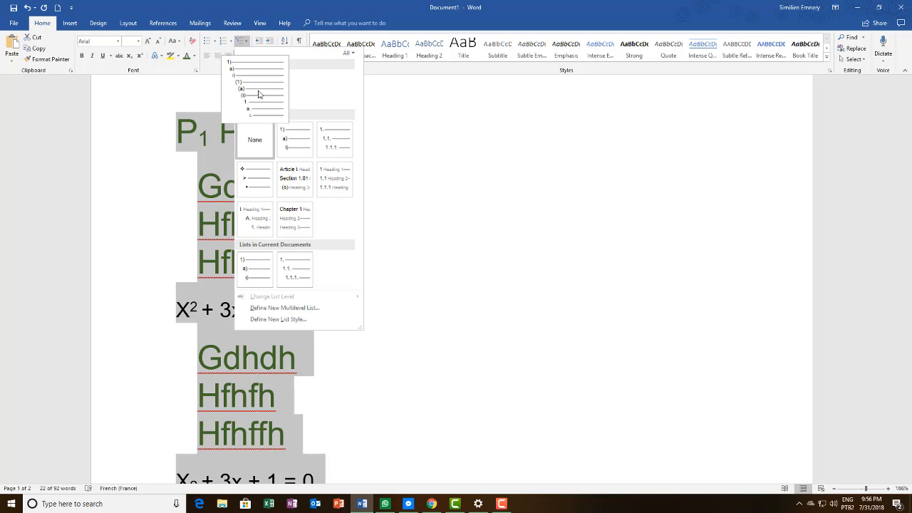
left_click(259, 95)
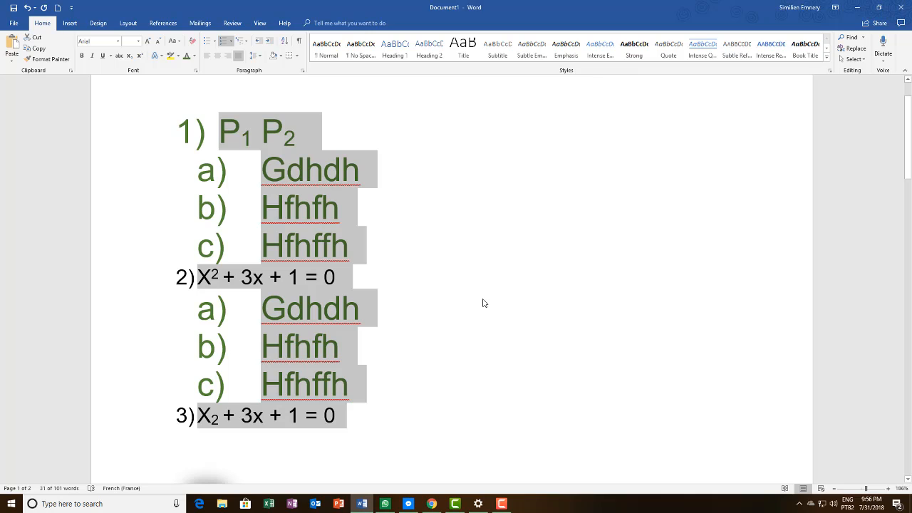
key("ctrl+z")
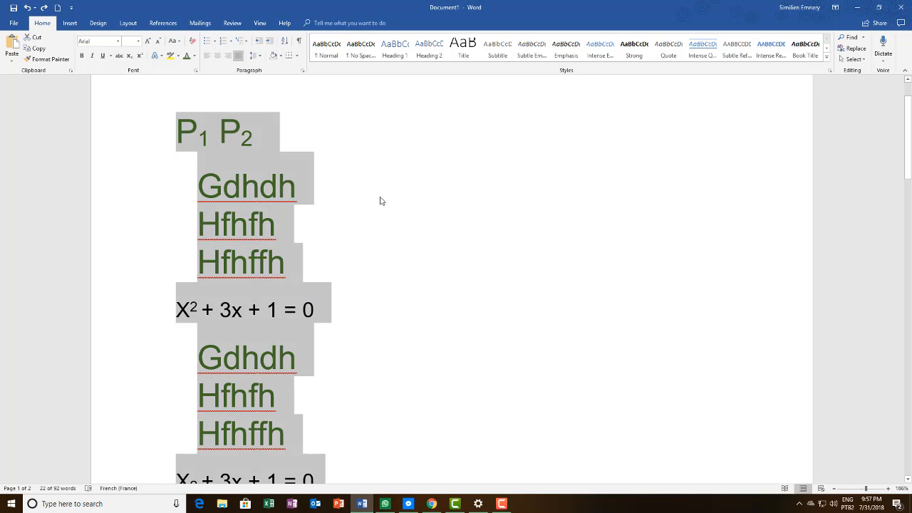
Insert a new line reading "fdgdg" below P1 P2, indented by one tab
scroll(340, 226, "down", 1)
scroll(340, 225, "up", 1)
left_click(272, 126)
key("Return")
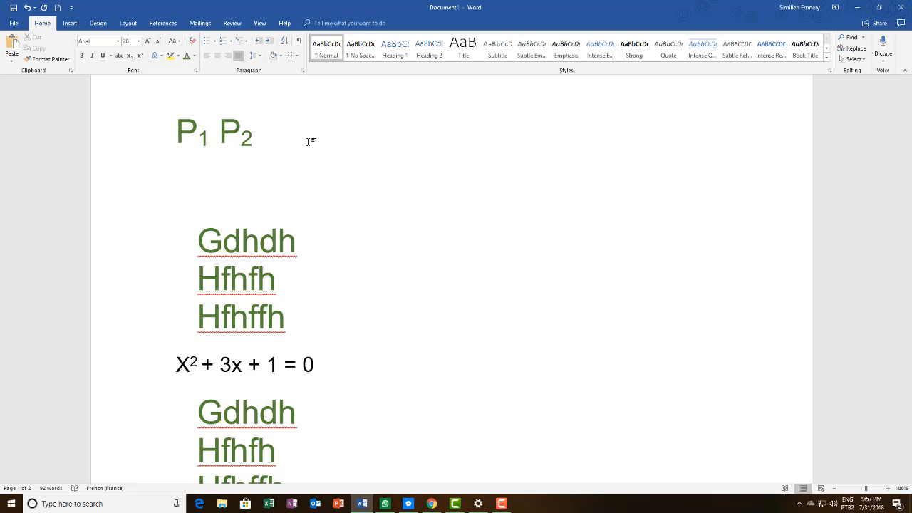
type("g")
key("BackSpace")
key("Tab")
key("BackSpace")
key("BackSpace")
key("Tab")
type("fdgdg")
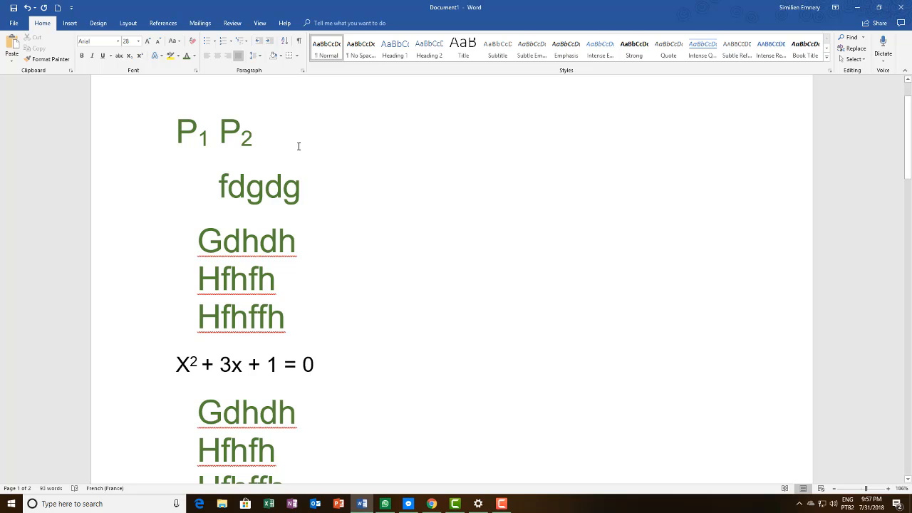
Apply the 1) a) i) multilevel list format to the whole block from P1 P2 to the X₂ equation
scroll(247, 148, "down", 1)
scroll(244, 138, "up", 1)
left_click_drag(173, 116, 332, 319)
scroll(328, 157, "up", 2)
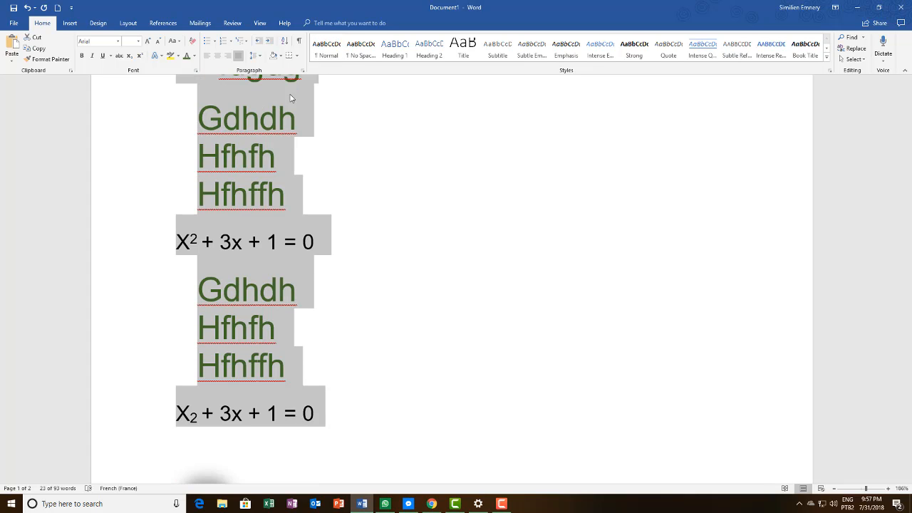
scroll(289, 117, "up", 4)
left_click(243, 41)
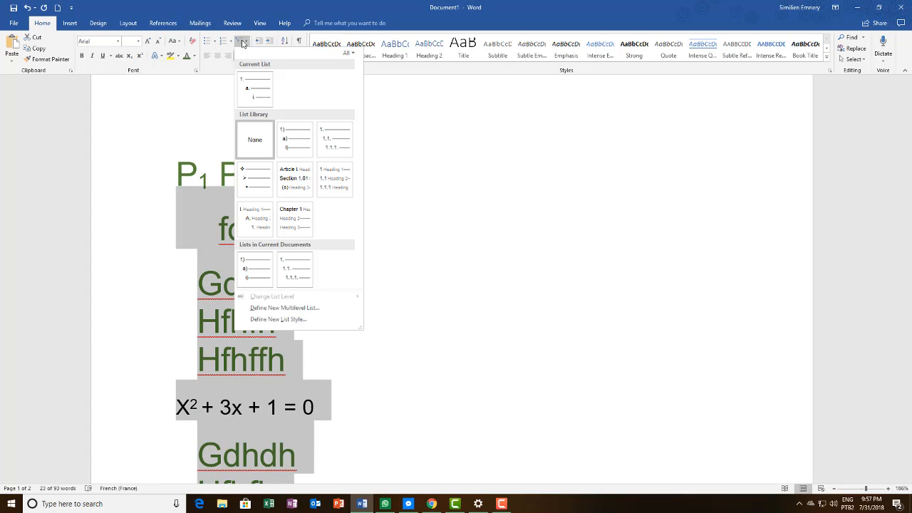
mouse_move(285, 137)
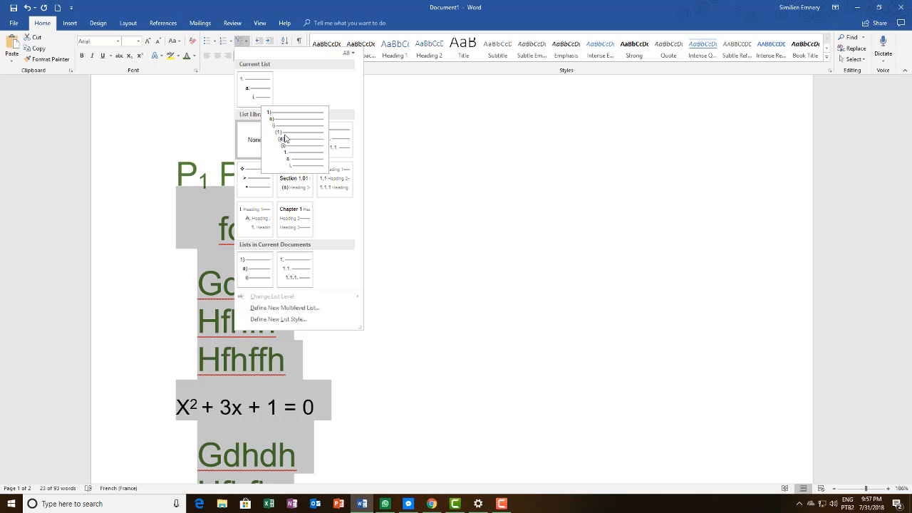
left_click(285, 137)
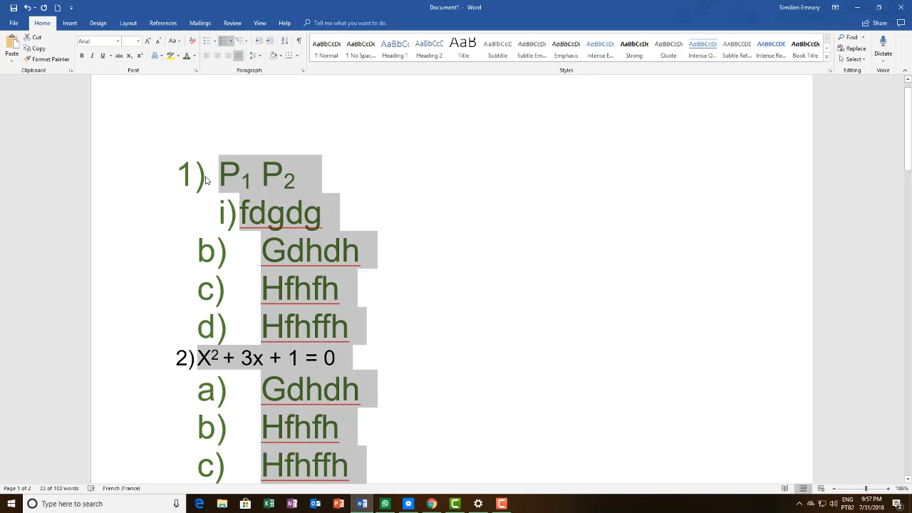
Remove the numbering from the "fdgdg" line under P1 P2 and delete that line
left_click(240, 217)
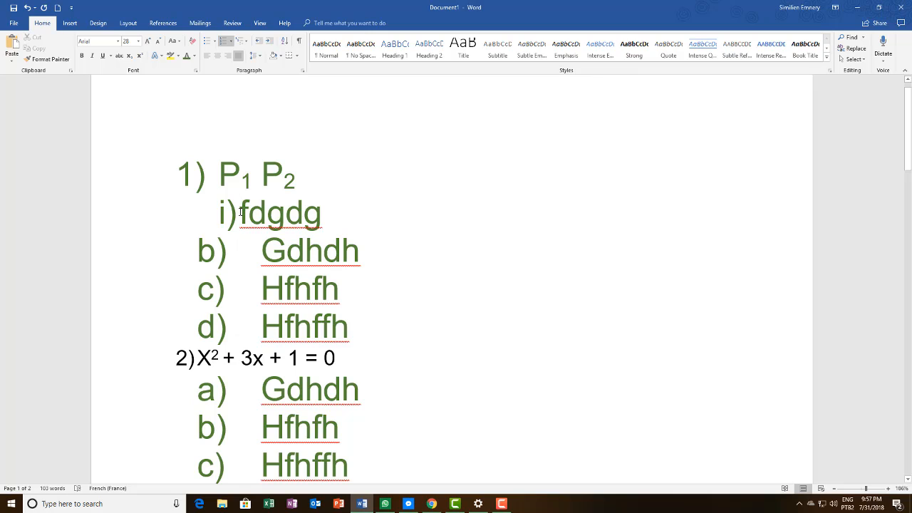
key("BackSpace")
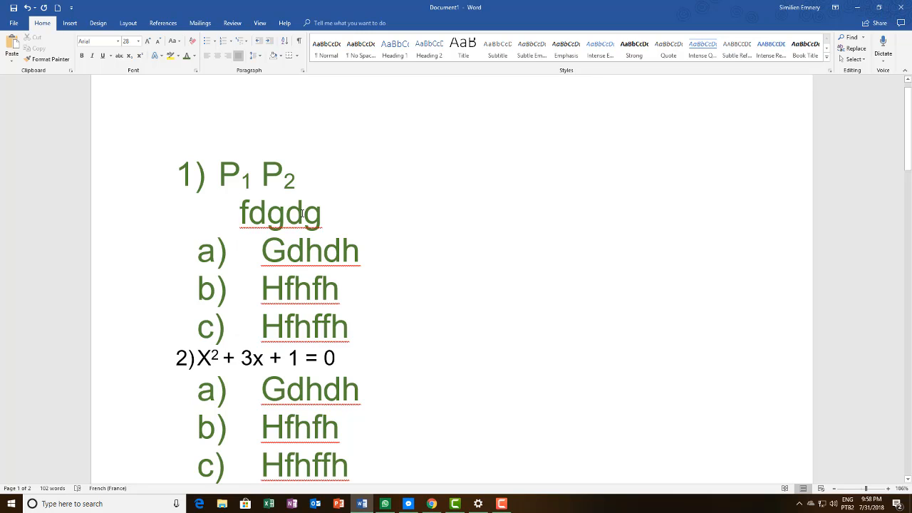
left_click_drag(302, 214, 228, 212)
key("Delete")
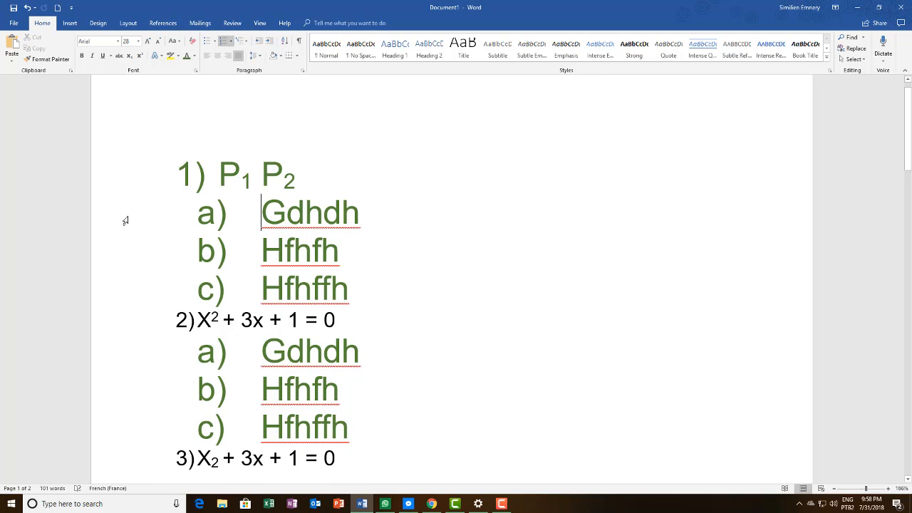
Shift the first-level numbers rightward so the whole multilevel list is indented toward the middle of the page
scroll(279, 225, "down", 3)
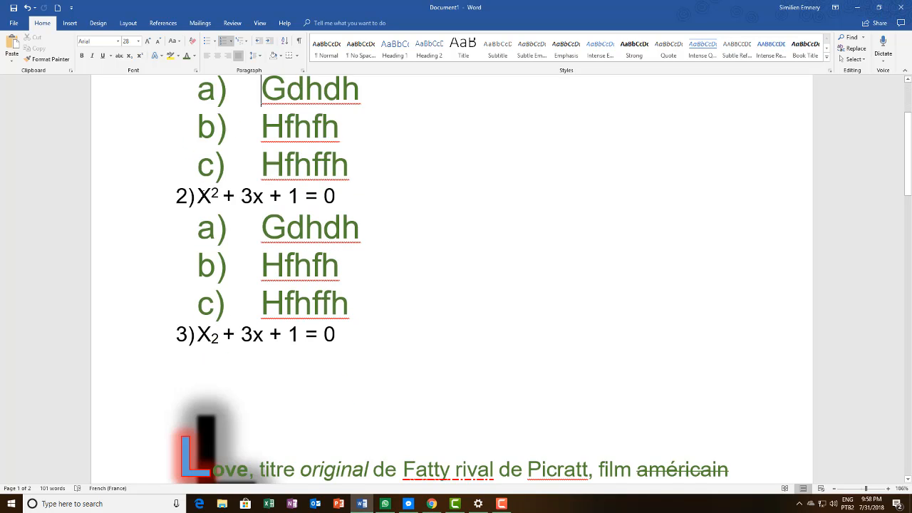
scroll(239, 246, "up", 1)
scroll(239, 244, "up", 1)
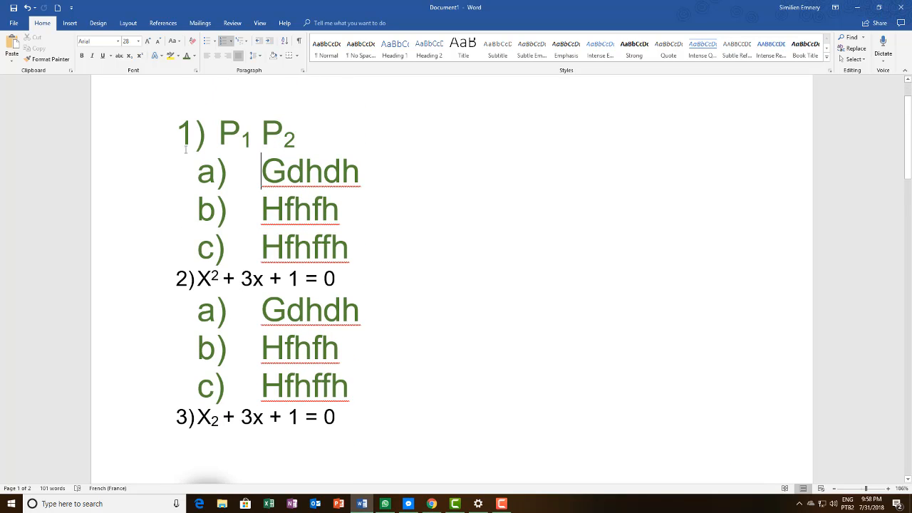
left_click_drag(179, 132, 329, 141)
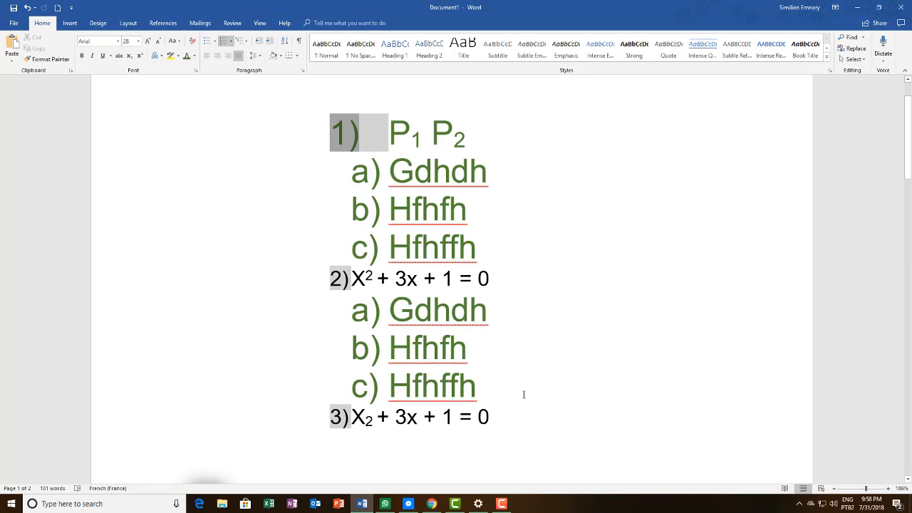
scroll(417, 419, "down", 2)
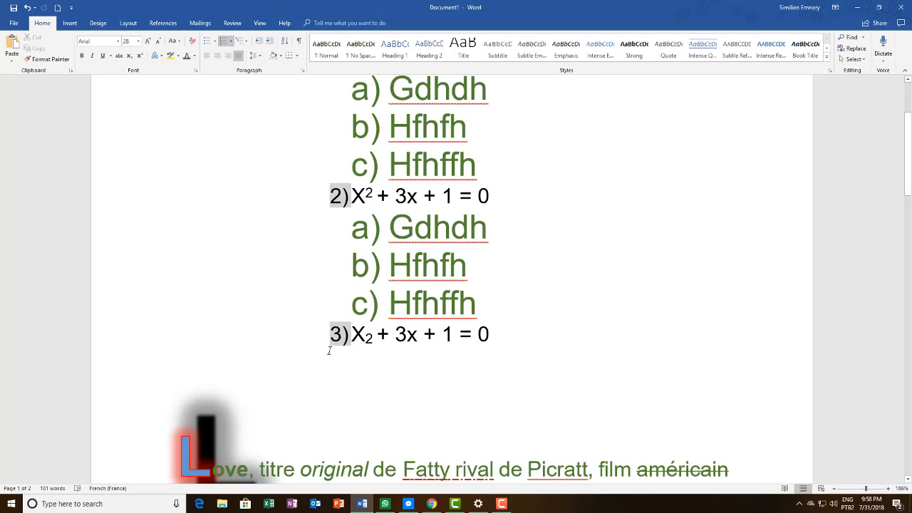
scroll(438, 355, "up", 3)
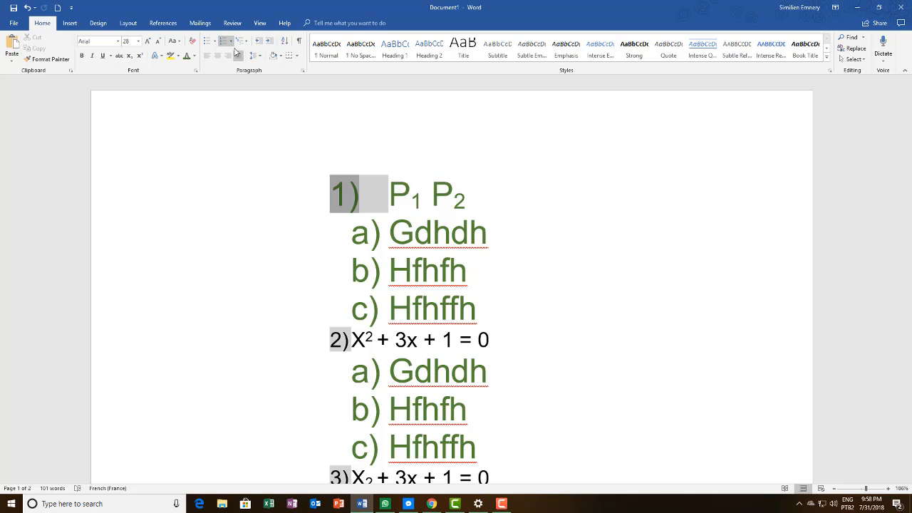
left_click(480, 258)
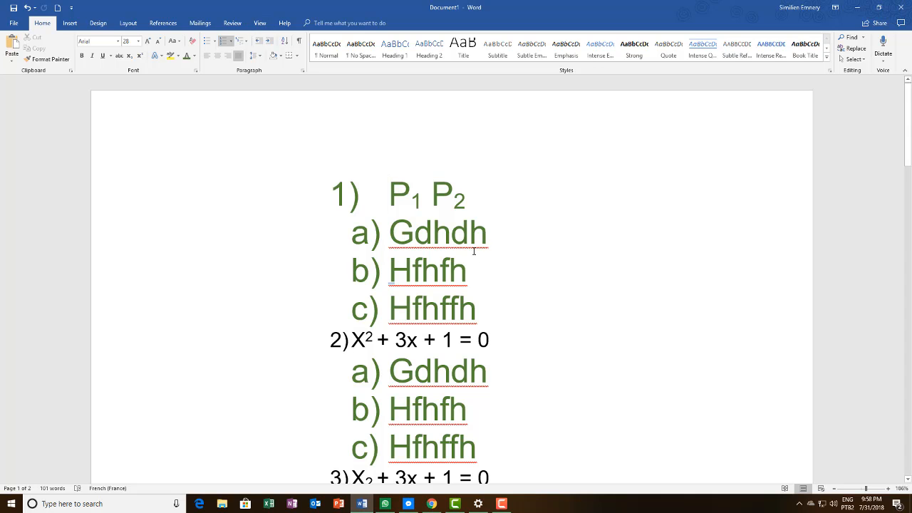
Remove the number from the P1 P2 line and insert several blank lines above it
scroll(473, 253, "down", 6)
scroll(473, 251, "down", 6)
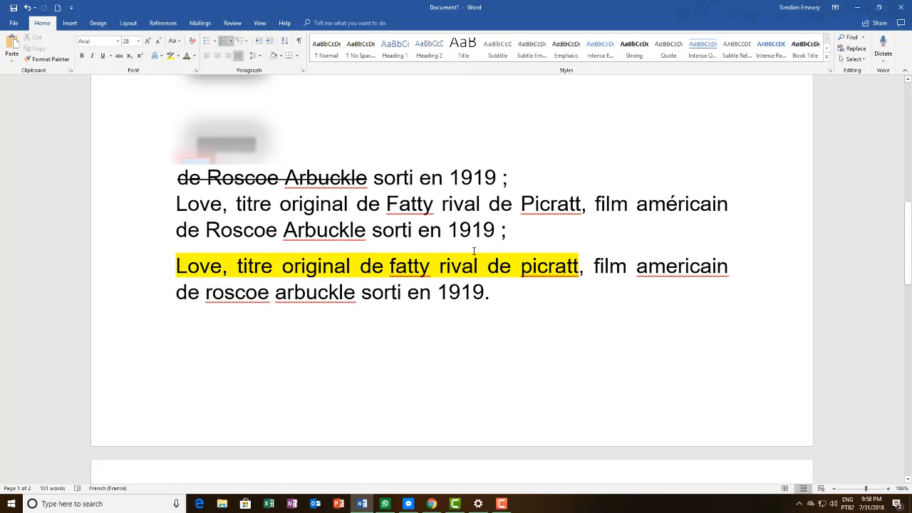
scroll(473, 251, "up", 12)
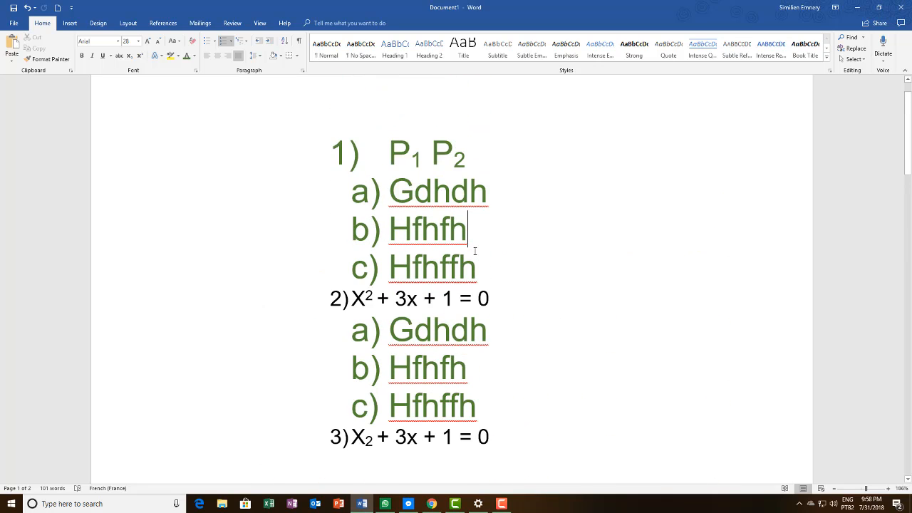
scroll(474, 251, "up", 2)
left_click(344, 163)
left_click(346, 193)
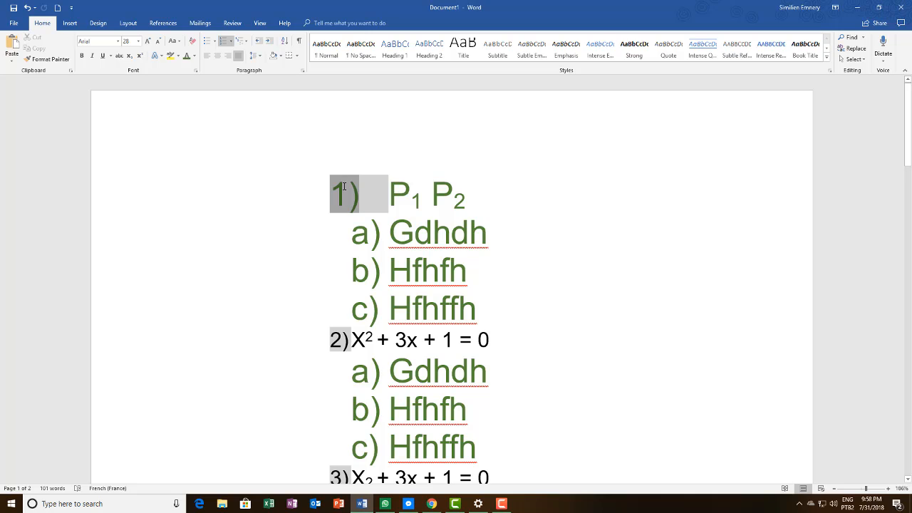
key("BackSpace")
key("Return")
key("Return")
key("Return")
key("Return")
key("Return")
key("Return")
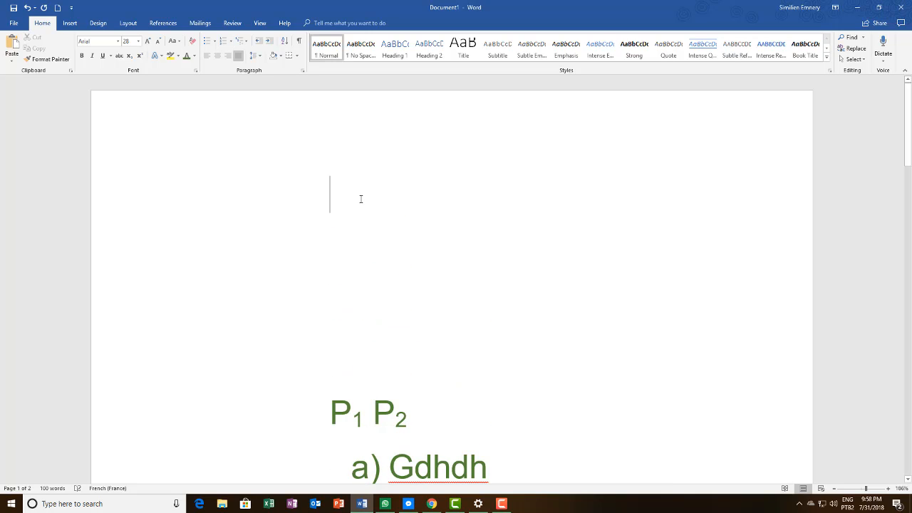
Enter "dgdhgfhfhfh dhdhdd sjsjs" on the first blank line and centre that line
type("dg")
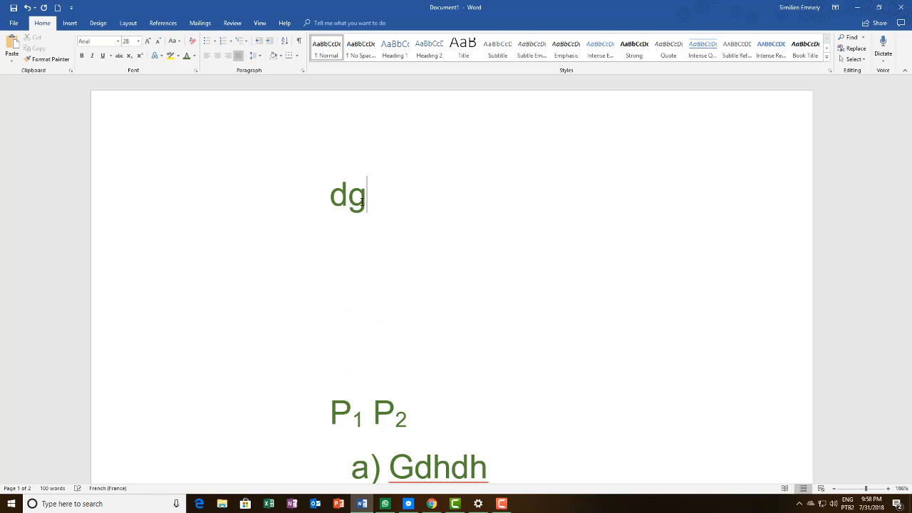
type("dhgfhfhfh dhdhdd sjsjs")
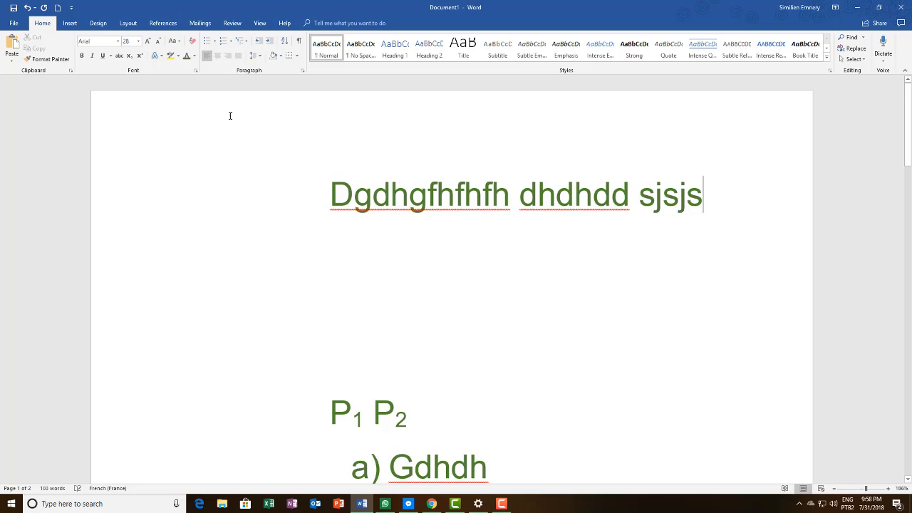
left_click(333, 196)
triple_click(688, 200)
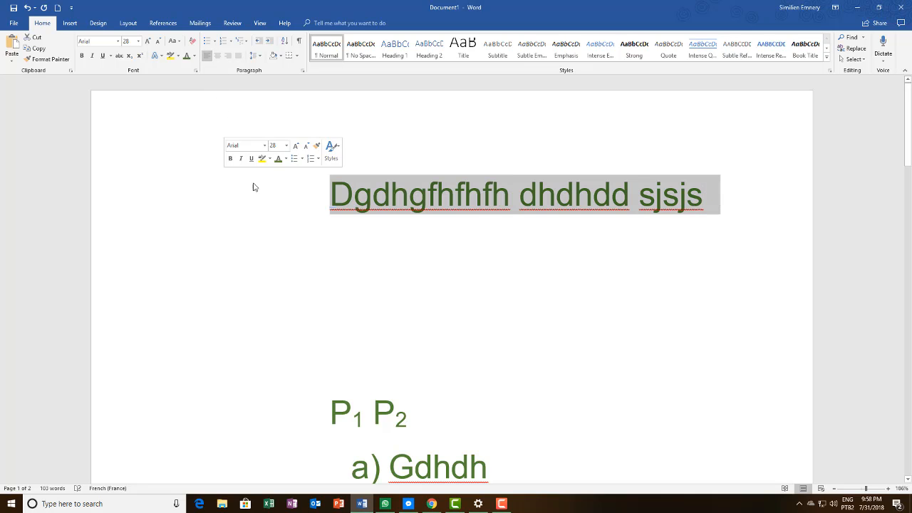
left_click(218, 55)
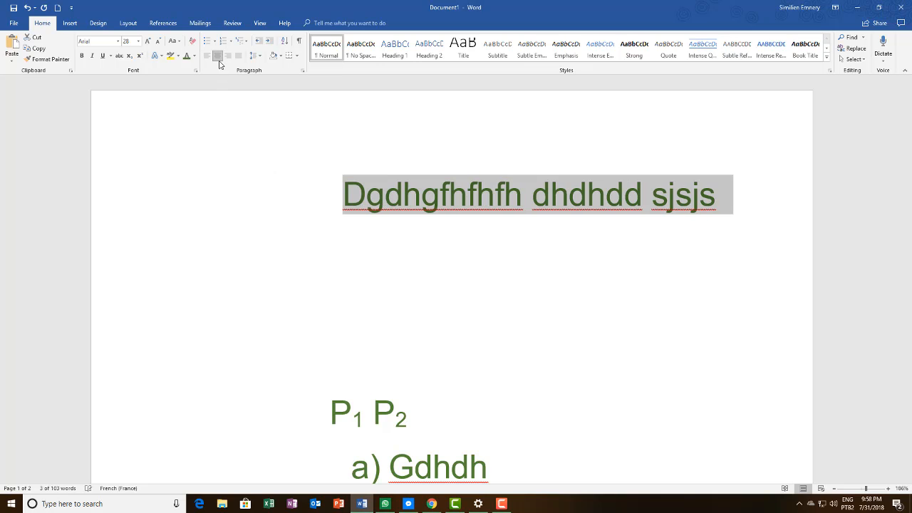
left_click(206, 55)
left_click(218, 57)
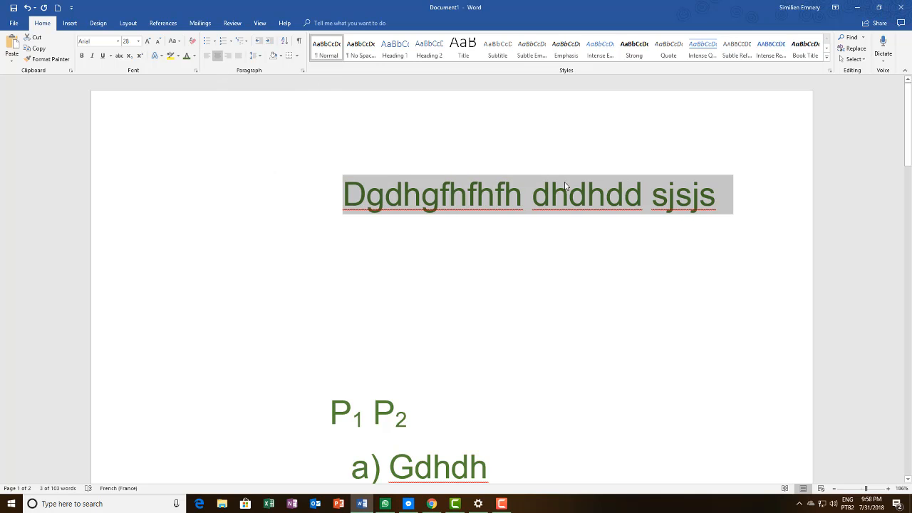
left_click(292, 194)
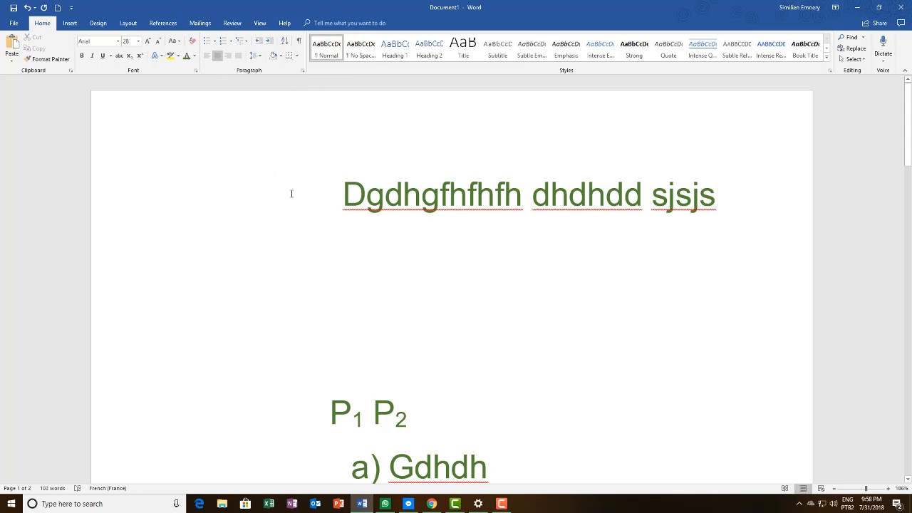
Undo the automatic capitalization of the new line's first word and stop auto-capitalizing the first letter of sentences
left_click_drag(422, 198, 345, 203)
left_click(348, 212)
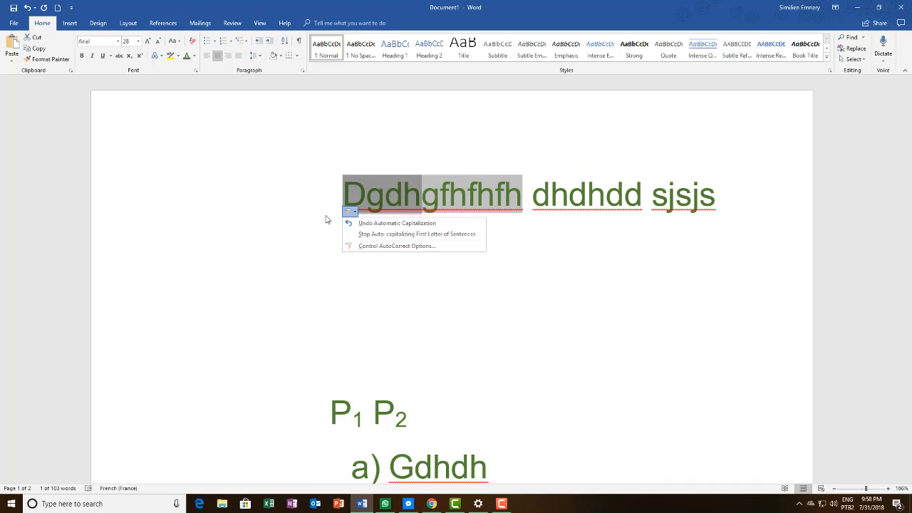
left_click(366, 224)
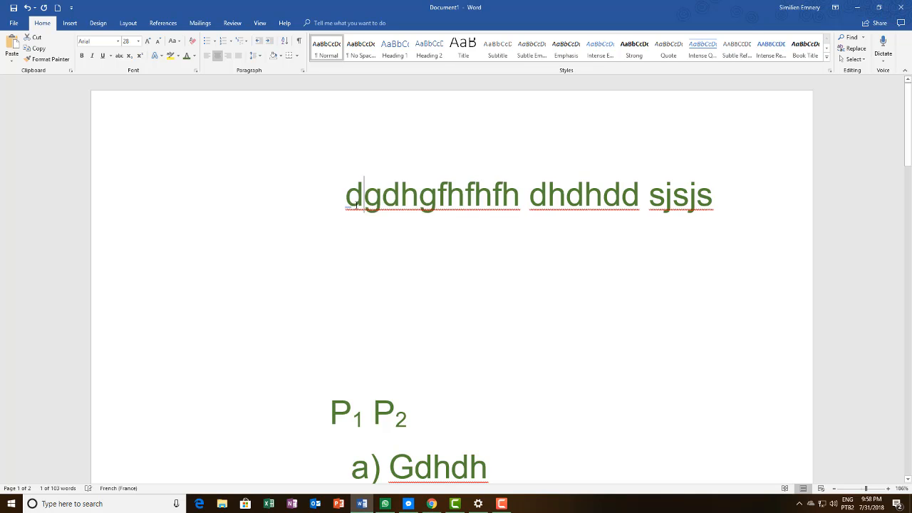
left_click(356, 212)
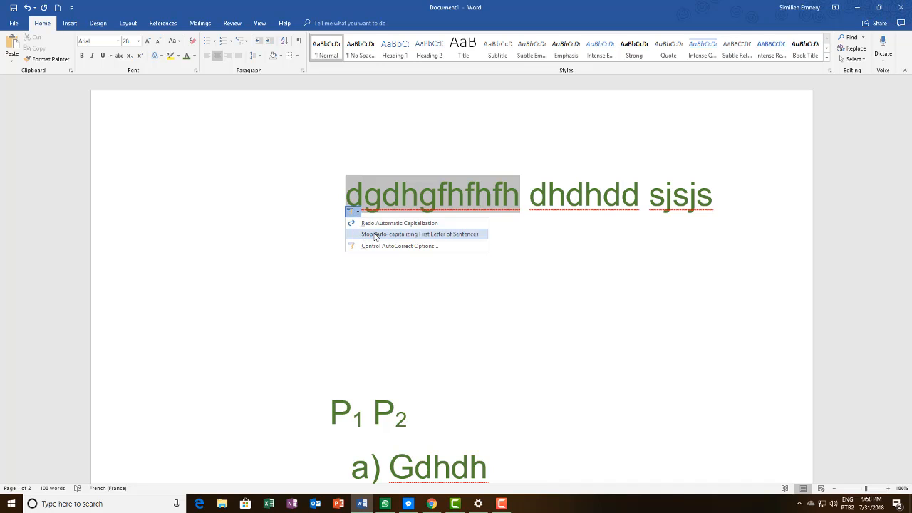
left_click(377, 234)
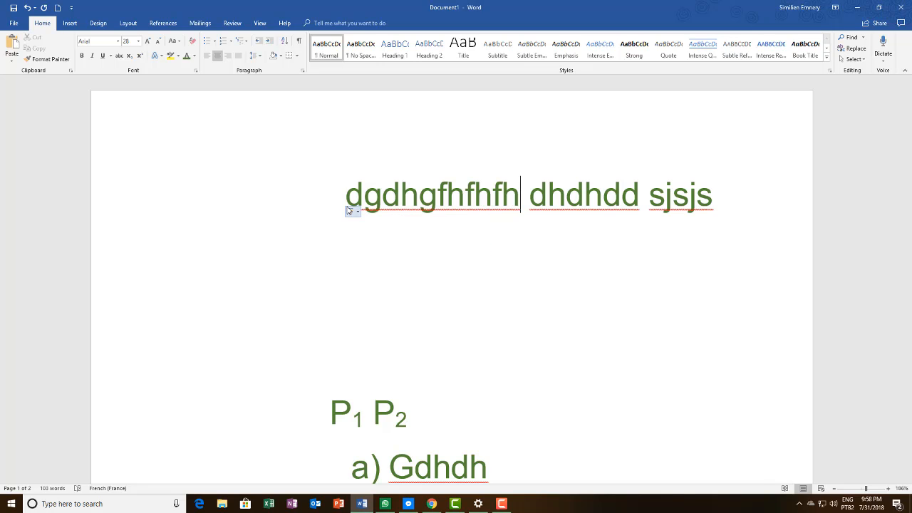
Open the AutoCorrect options for French (France) from the first word and close the dialog
left_click(354, 212)
left_click(371, 246)
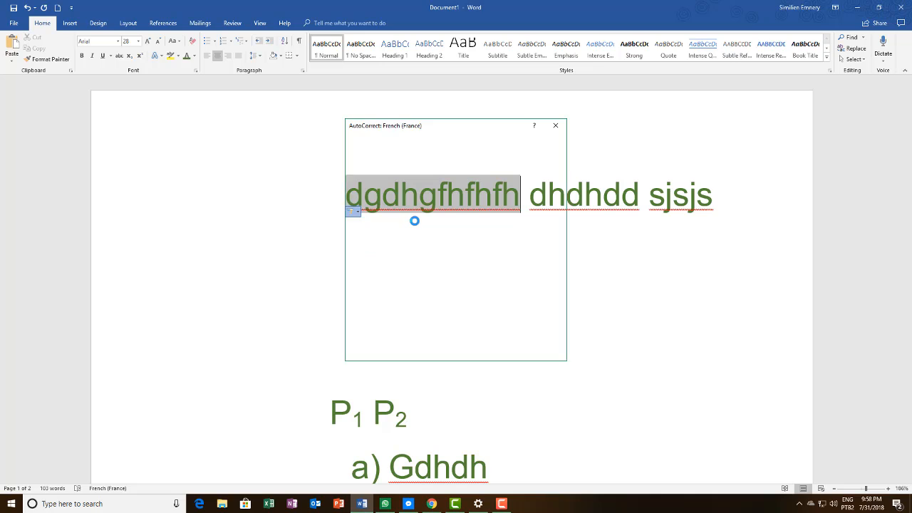
left_click(545, 352)
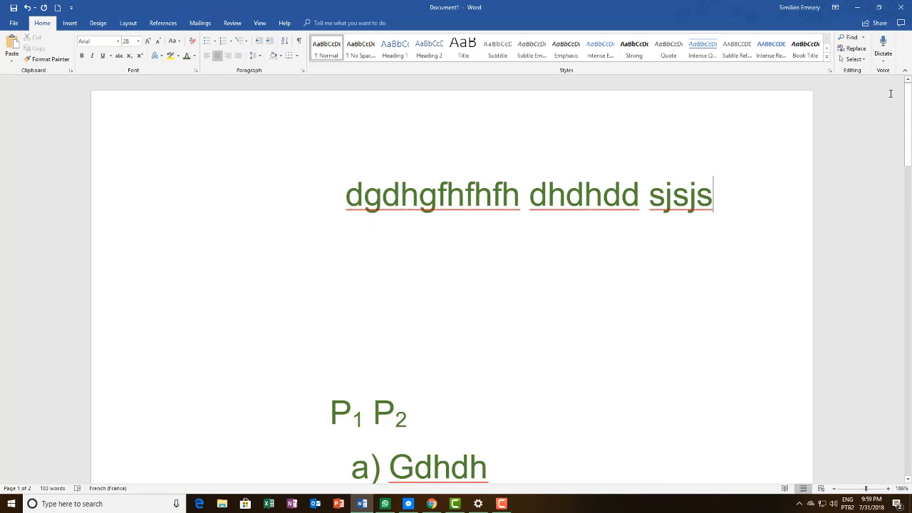
triple_click(696, 178)
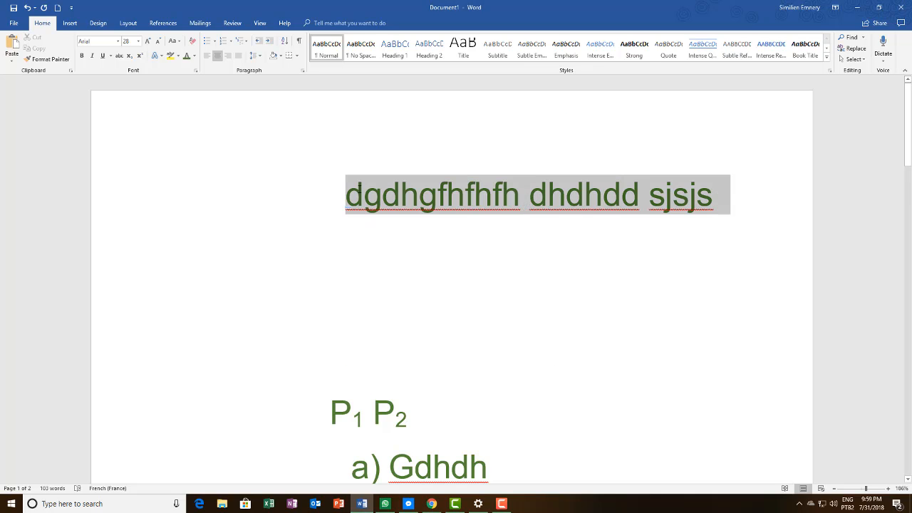
left_click(449, 178)
left_click_drag(343, 192, 338, 349)
left_click_drag(342, 403, 340, 374)
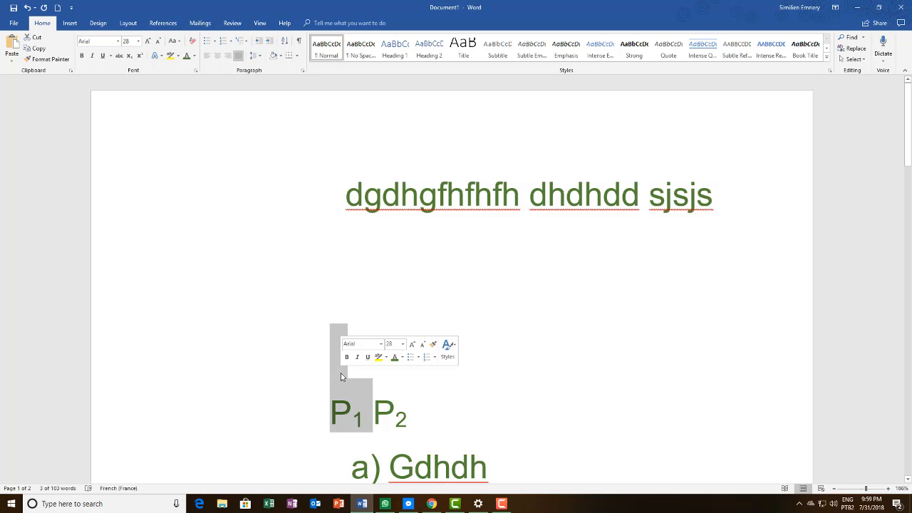
left_click(339, 413)
scroll(352, 357, "down", 5)
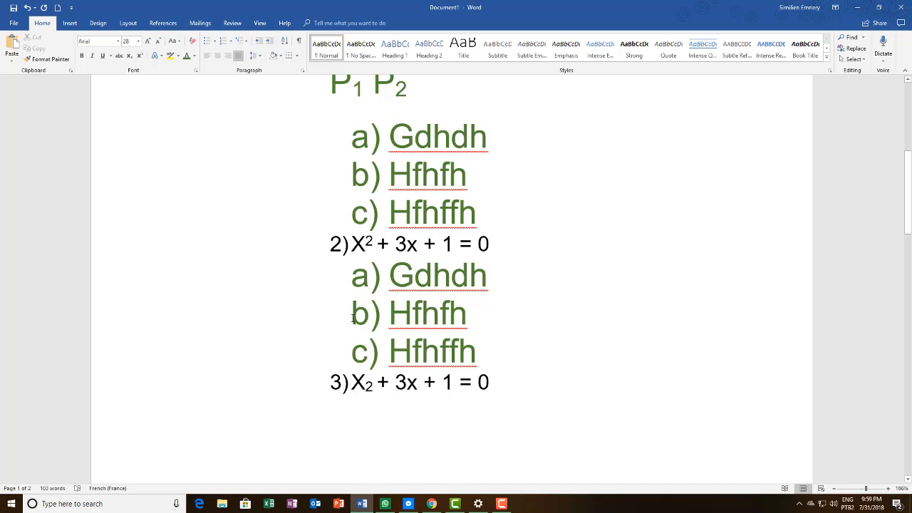
scroll(352, 319, "up", 3)
left_click(342, 258)
left_click(344, 366)
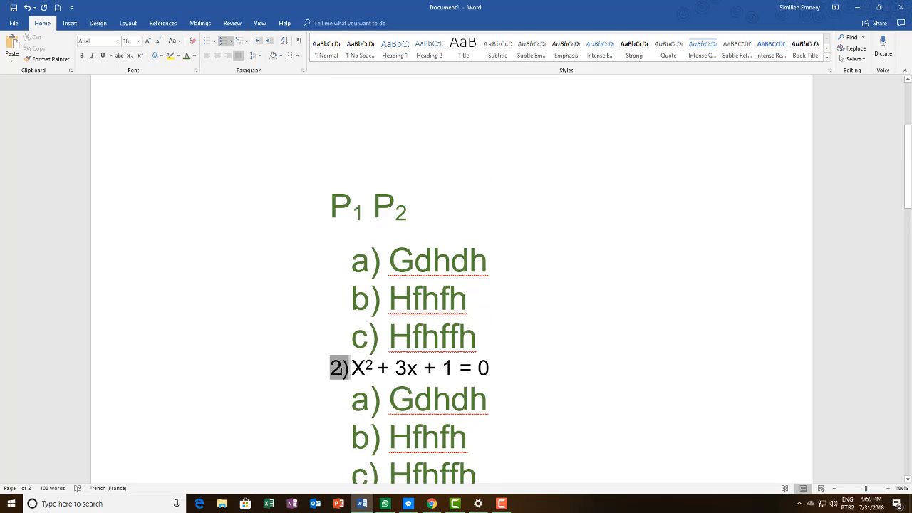
left_click_drag(273, 365, 113, 274)
scroll(242, 247, "up", 3)
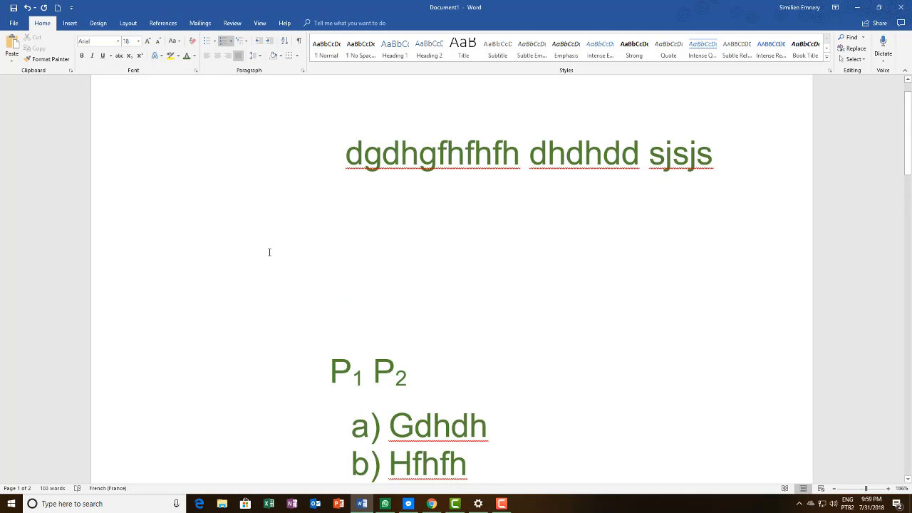
scroll(269, 251, "up", 1)
left_click(354, 201)
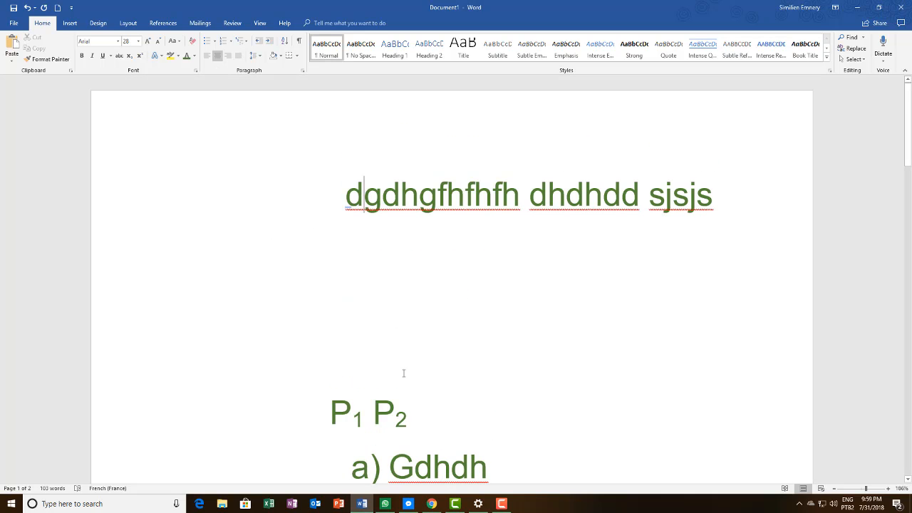
Align the blank line above P1 P2 right, centre it, and finish with left alignment
left_click(370, 348)
left_click(228, 56)
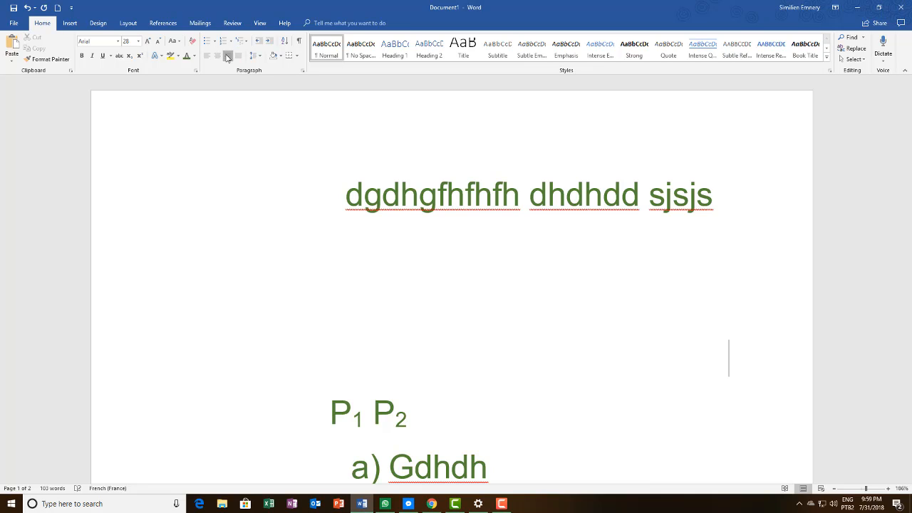
left_click(217, 56)
left_click(207, 55)
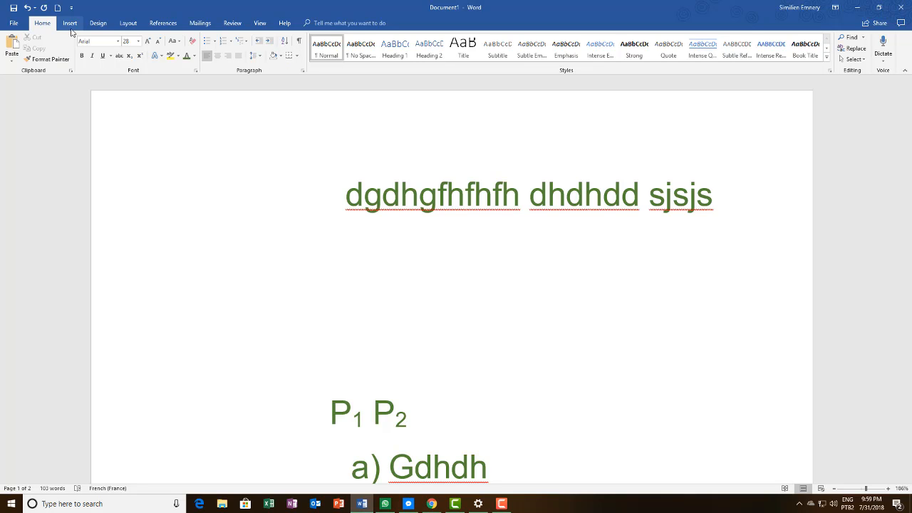
Set the left indent of the blank line above P1 P2 to 0
left_click(108, 25)
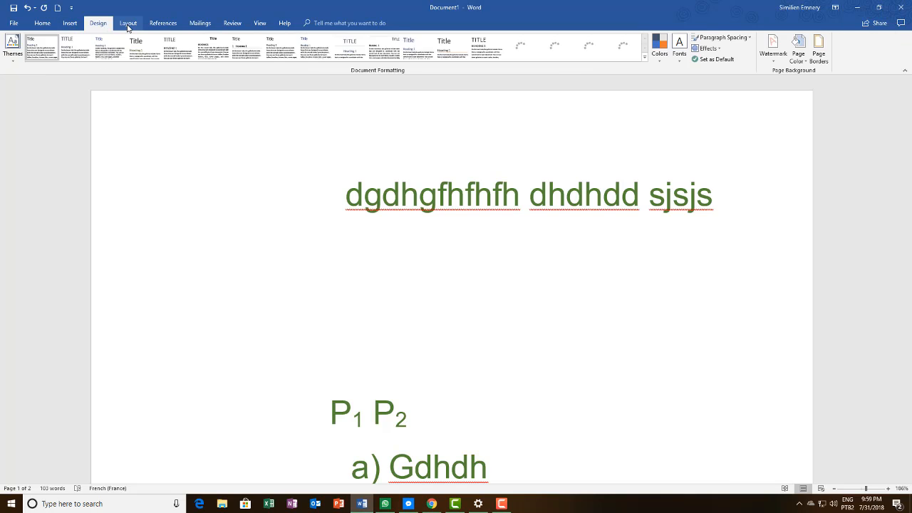
left_click(128, 23)
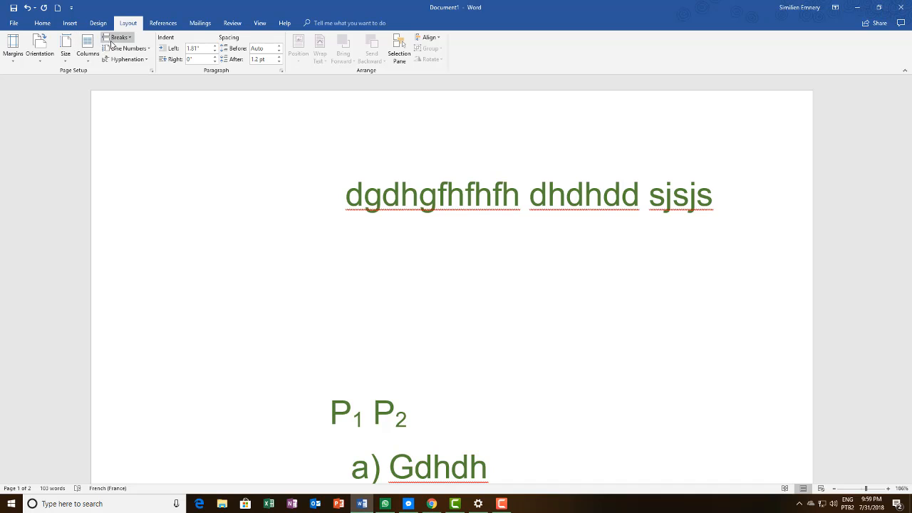
left_click(64, 67)
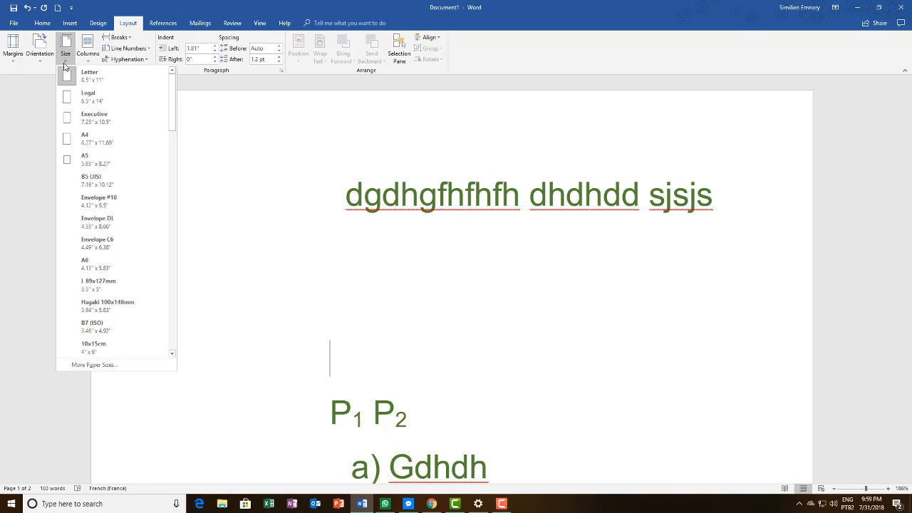
left_click(79, 75)
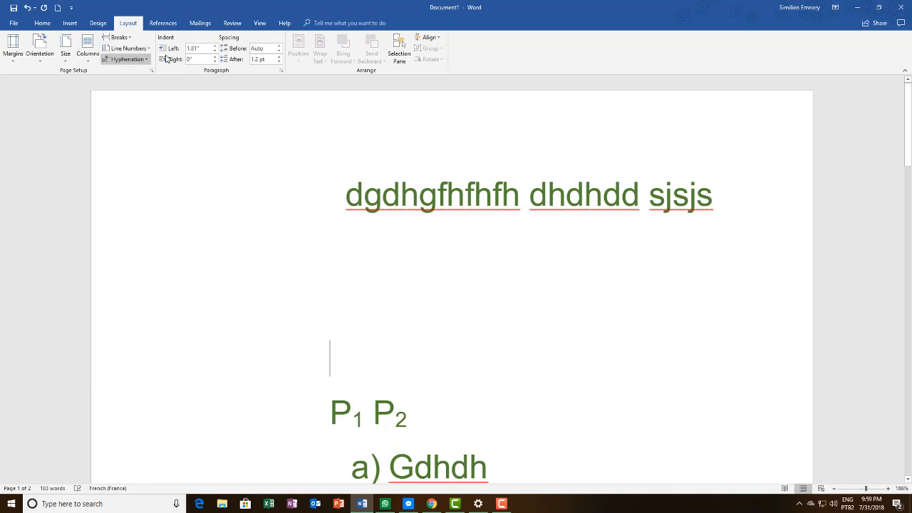
left_click(199, 47)
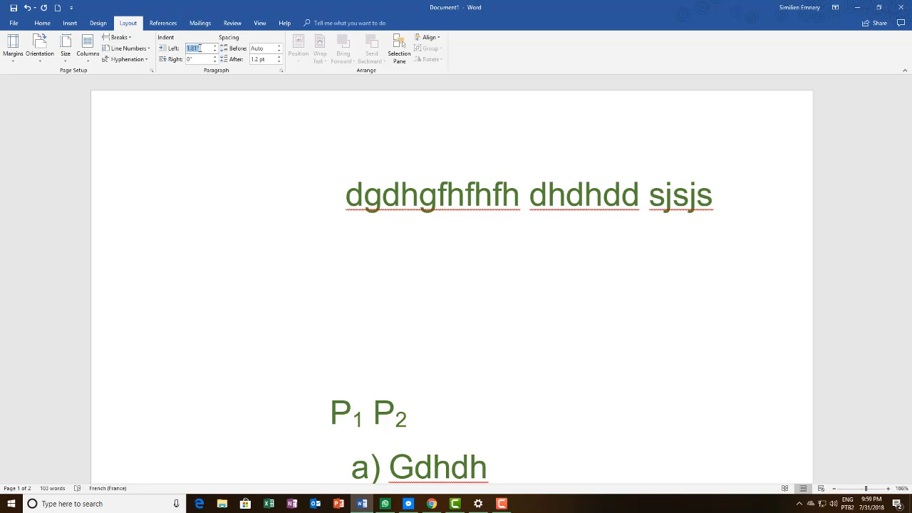
left_click_drag(199, 48, 163, 47)
key("BackSpace")
type("0")
key("Return")
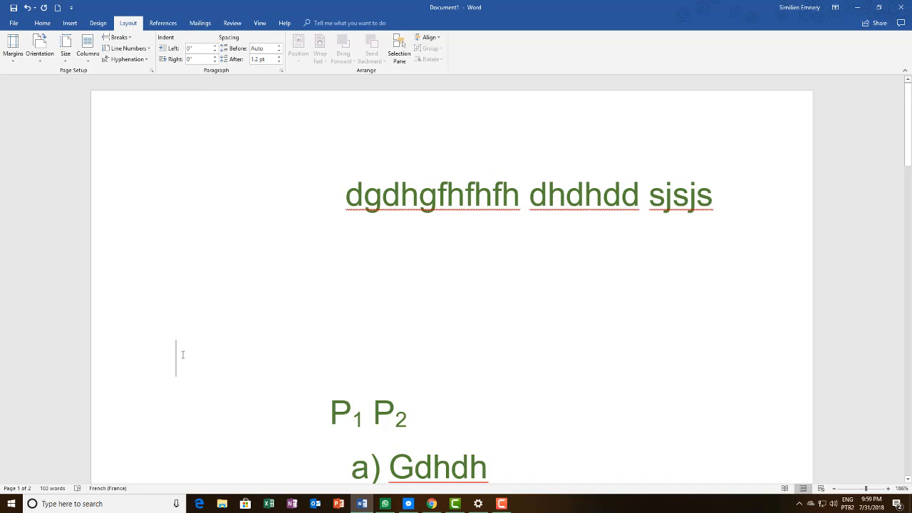
Enter "fhf shdhdfh dhdh" on the unindented line above P1 P2, and erase it along with the extra blank lines above it
type("fhf ")
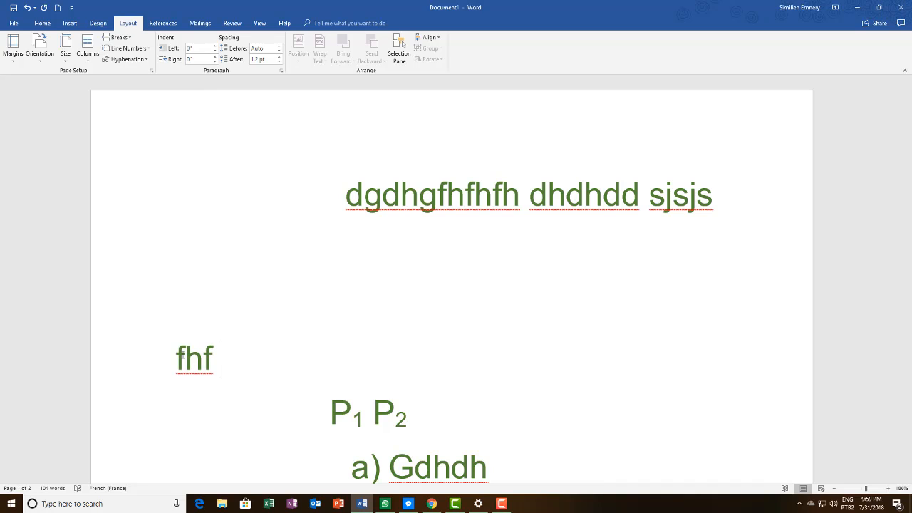
type("shdhdfh dhdh")
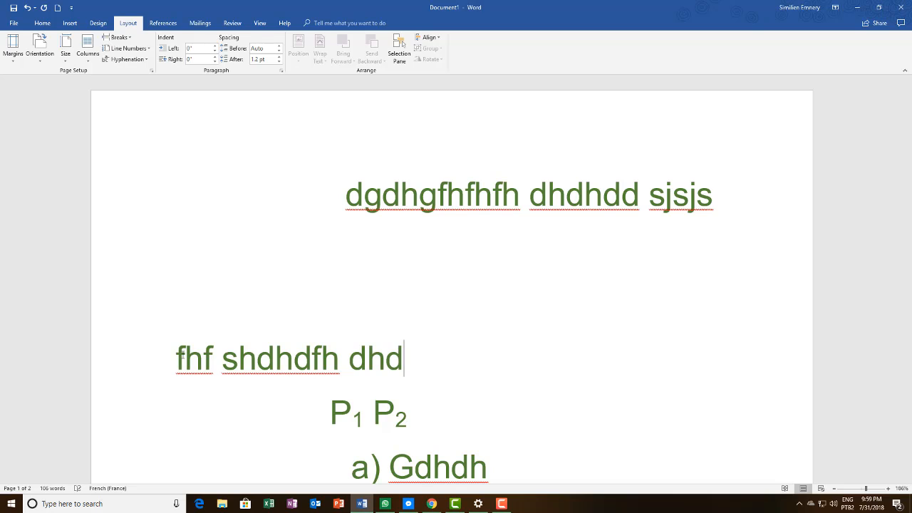
key("BackSpace")
key("BackSpace")
key("BackSpace")
key("BackSpace")
key("BackSpace")
key("BackSpace")
key("BackSpace")
key("BackSpace")
key("BackSpace")
key("BackSpace")
key("BackSpace")
key("BackSpace")
key("BackSpace")
key("BackSpace")
key("BackSpace")
key("BackSpace")
key("BackSpace")
key("BackSpace")
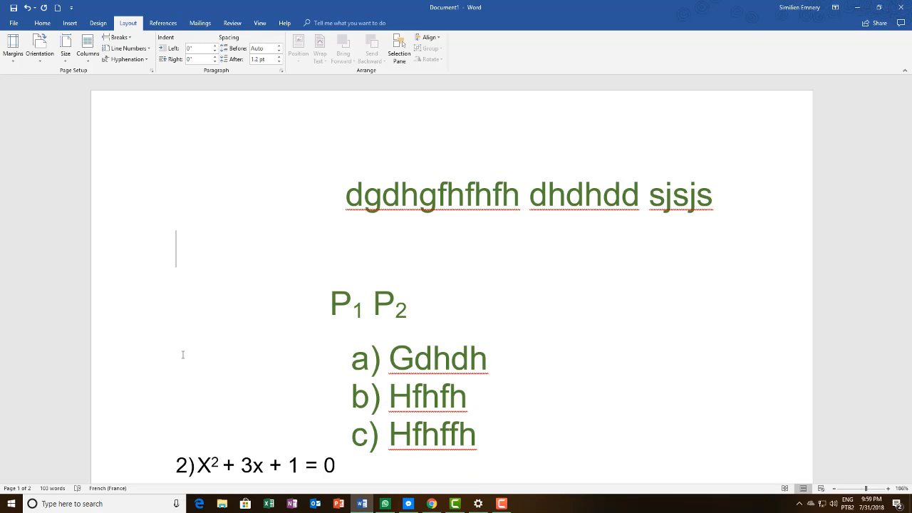
Enter "Je suis" on the remaining blank line above P1 P2
type("Je")
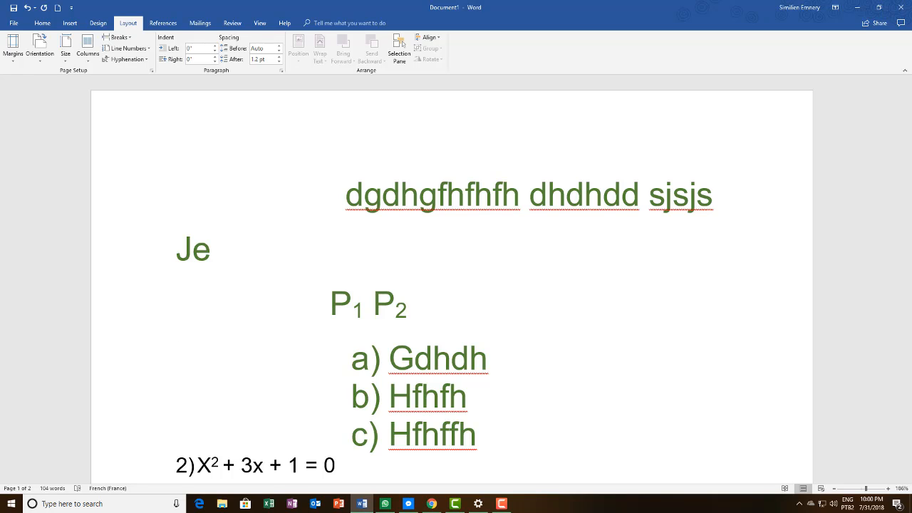
left_click(42, 23)
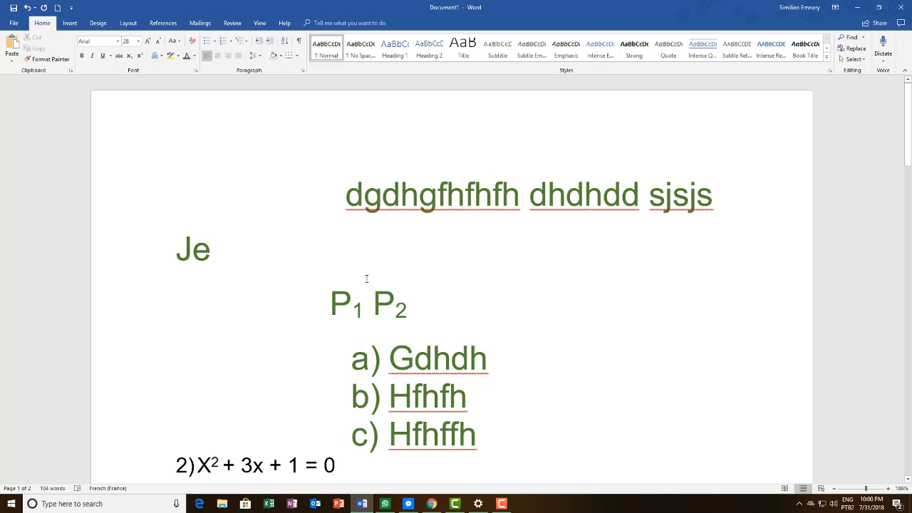
type("suis")
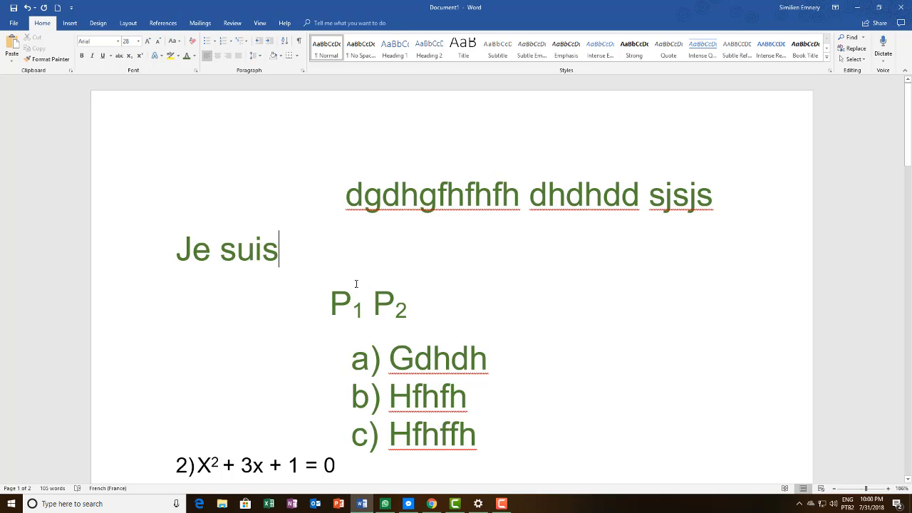
Select the "Je suis" line, centre it, and return it to left alignment
triple_click(283, 254)
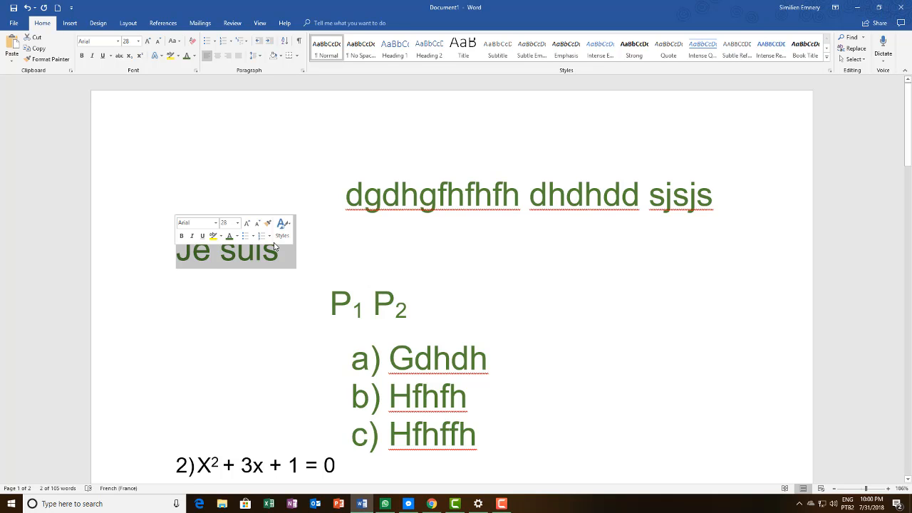
left_click(330, 254)
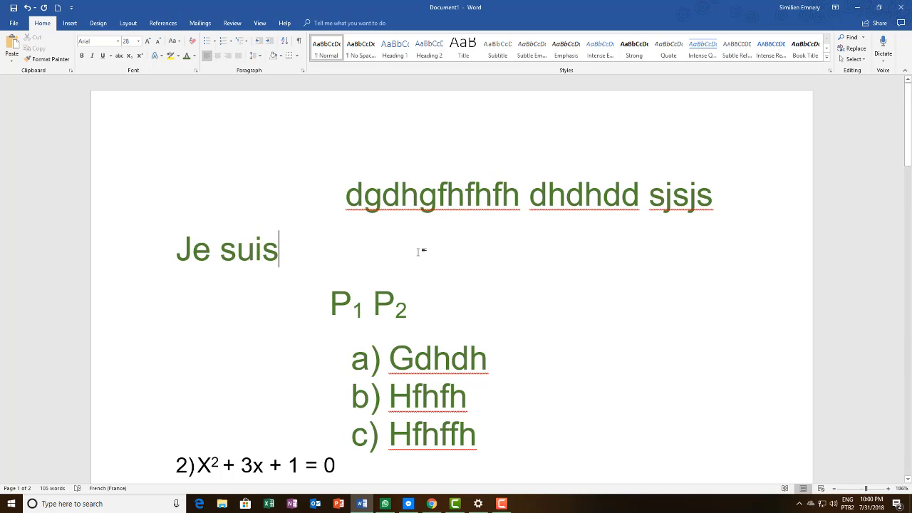
triple_click(292, 254)
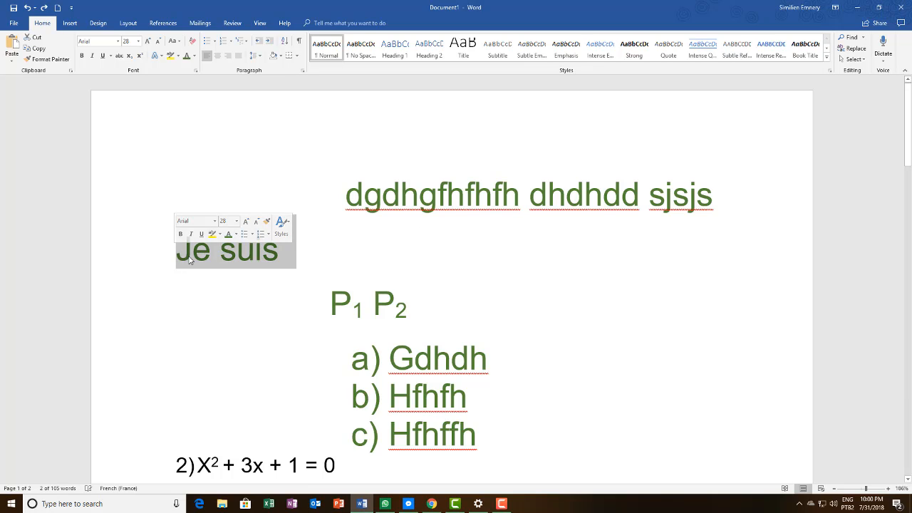
left_click(189, 261)
triple_click(191, 257)
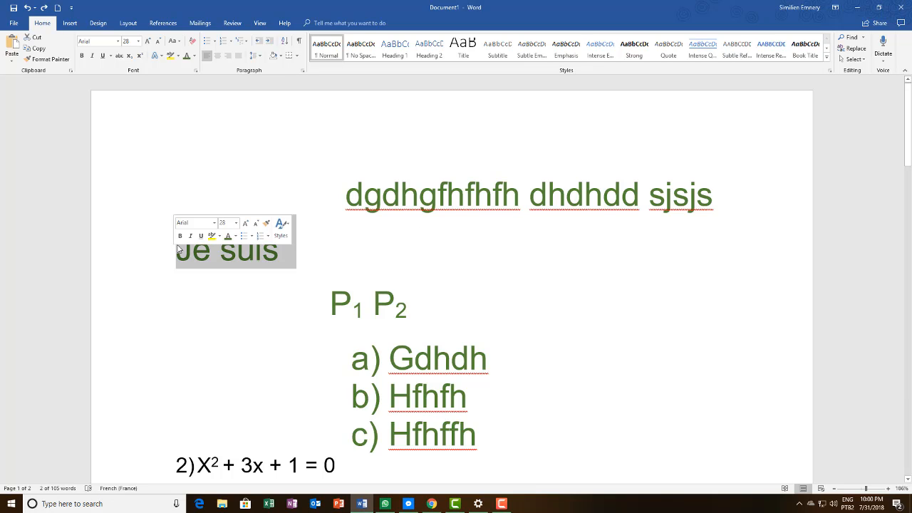
left_click(218, 56)
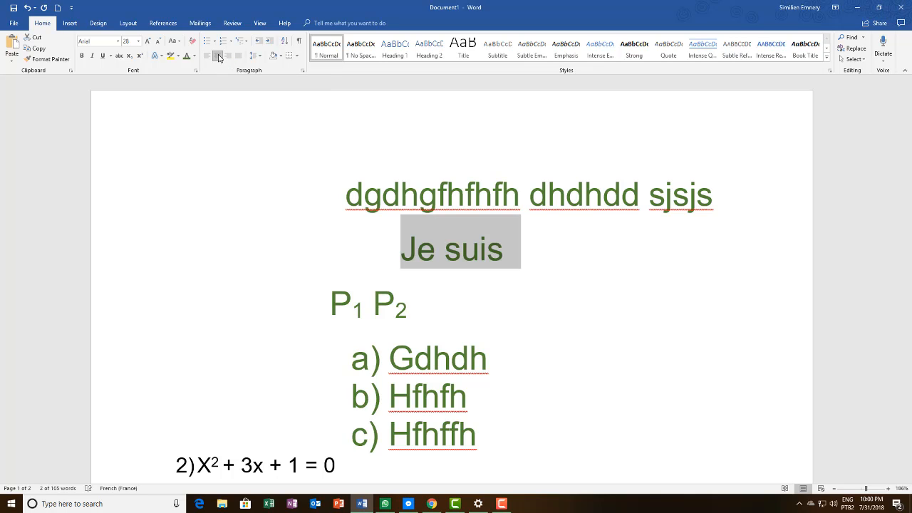
left_click(207, 56)
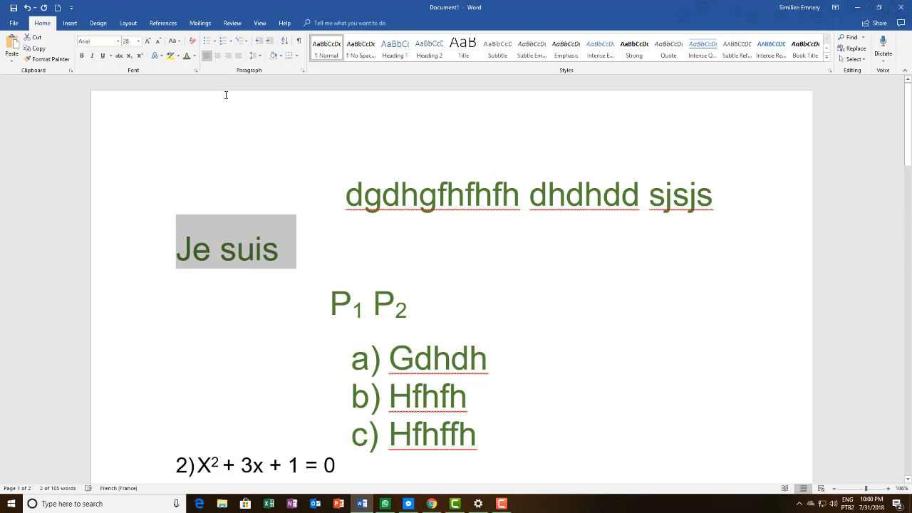
Cycle the "Je suis" line through centred, right and justified alignment, and leave it right-aligned
key("ctrl+e")
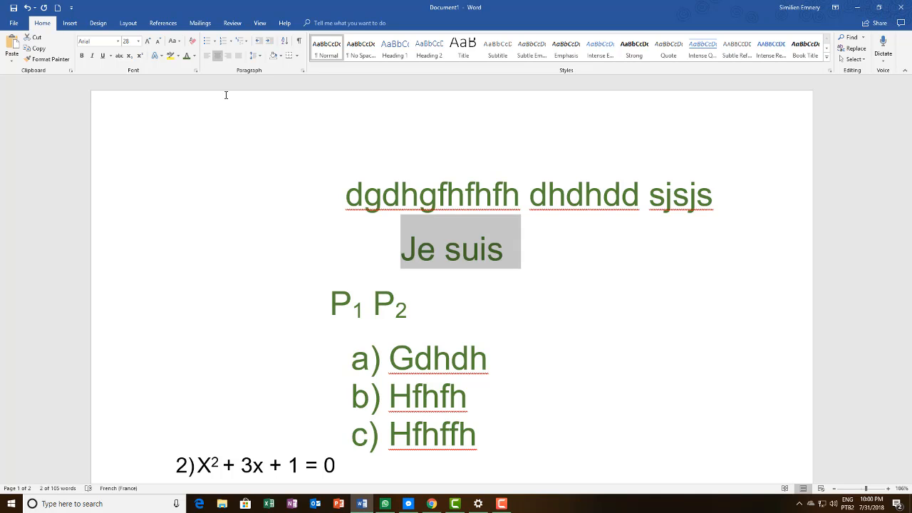
key("ctrl+r")
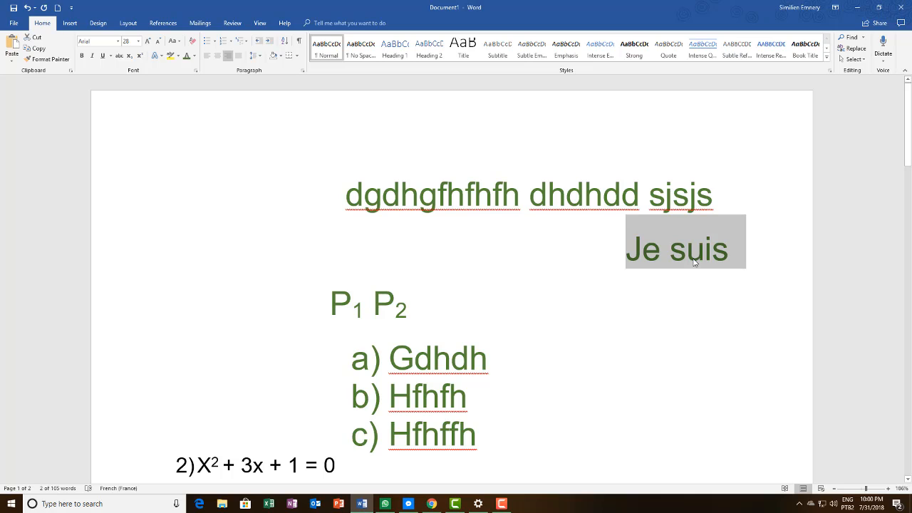
key("ctrl+l")
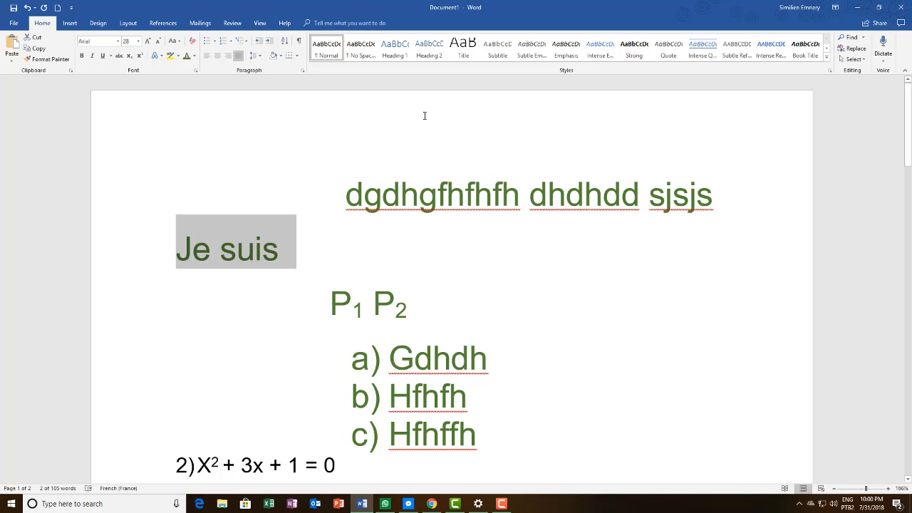
left_click(217, 57)
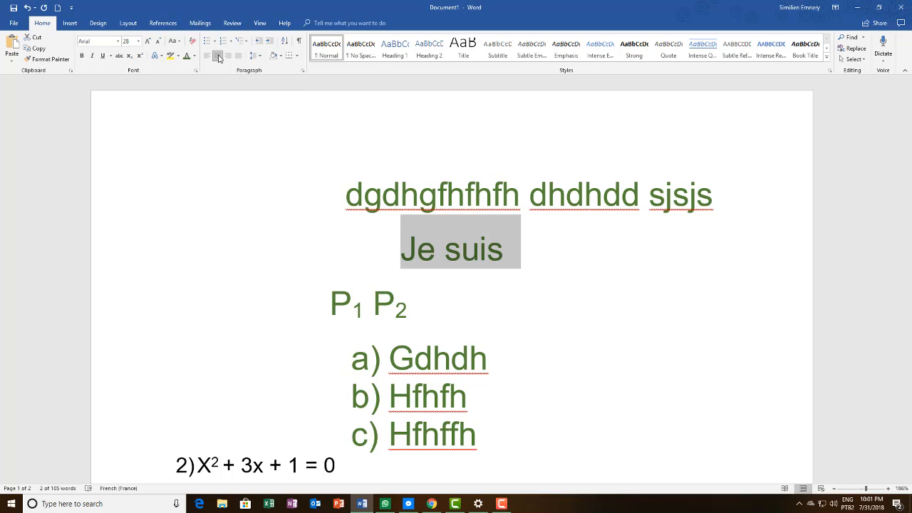
key("ctrl+r")
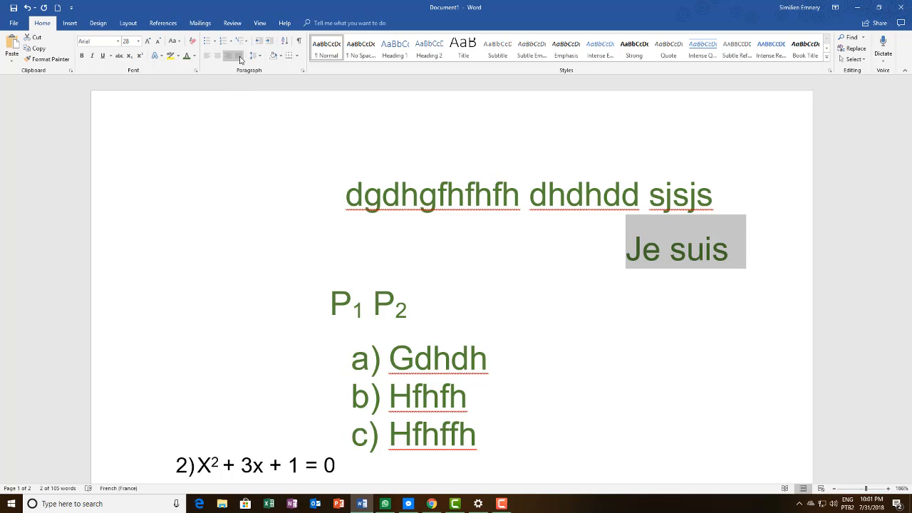
Select all the "Love, titre original" paragraphs on page 2 and switch their justified alignment off
scroll(407, 235, "down", 10)
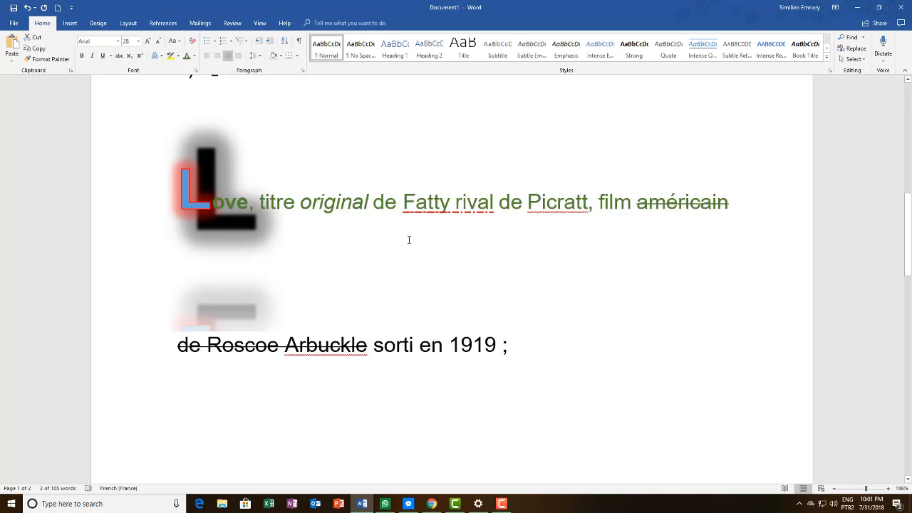
scroll(409, 239, "down", 5)
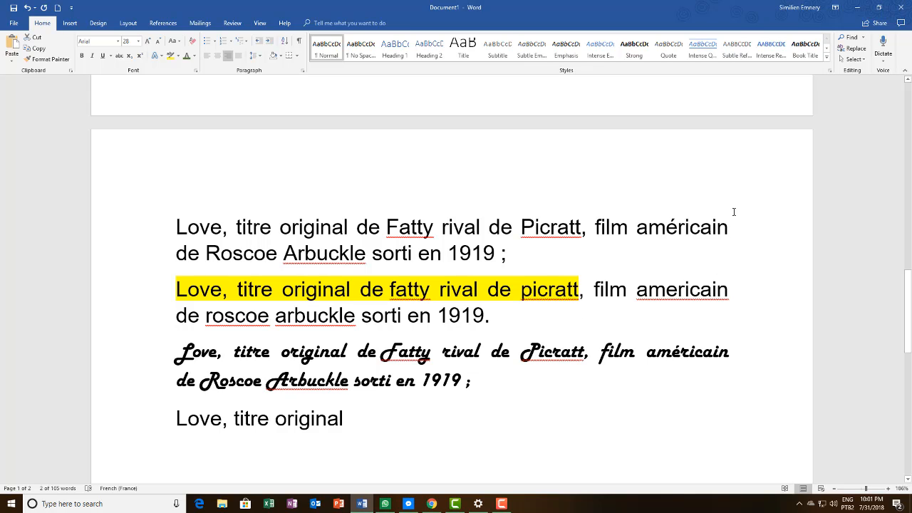
left_click_drag(731, 223, 727, 378)
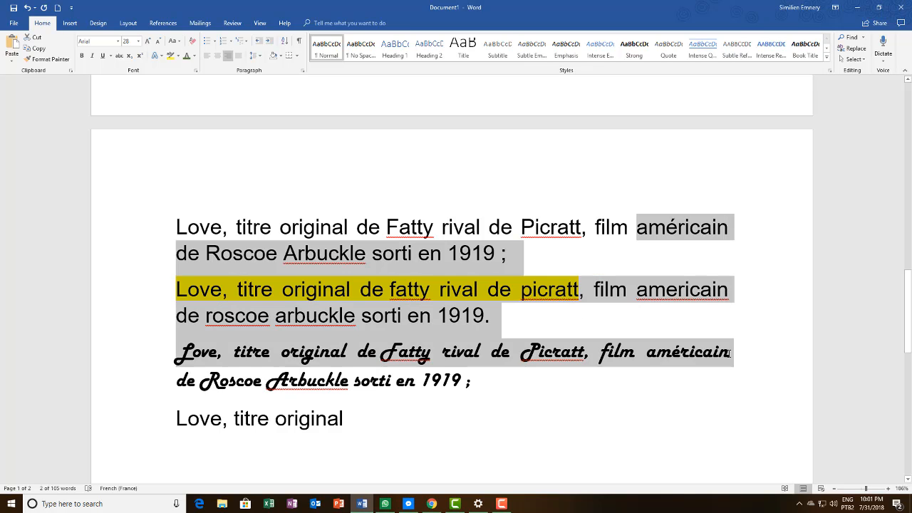
left_click(729, 352)
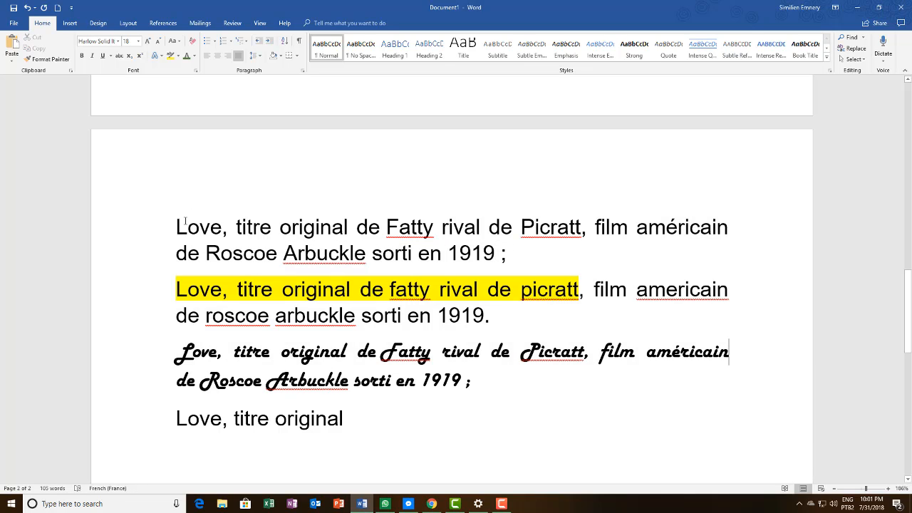
left_click_drag(177, 228, 342, 420)
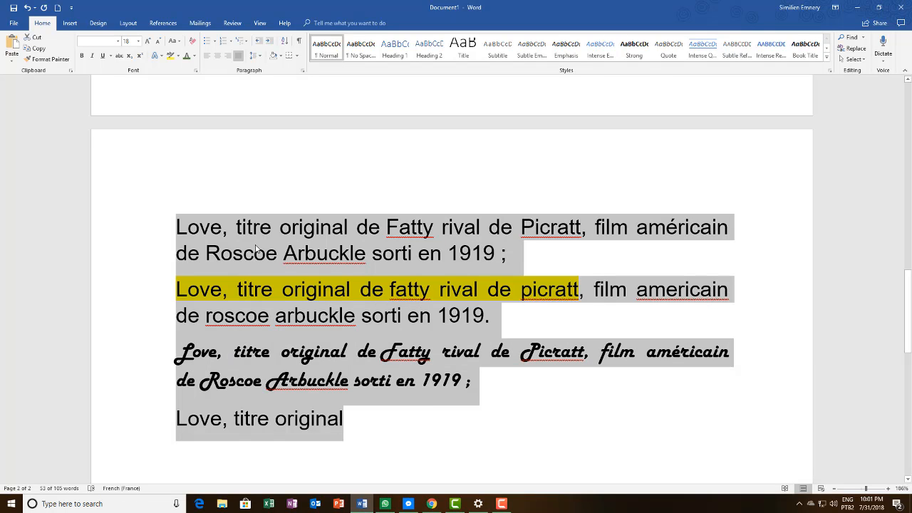
left_click(237, 55)
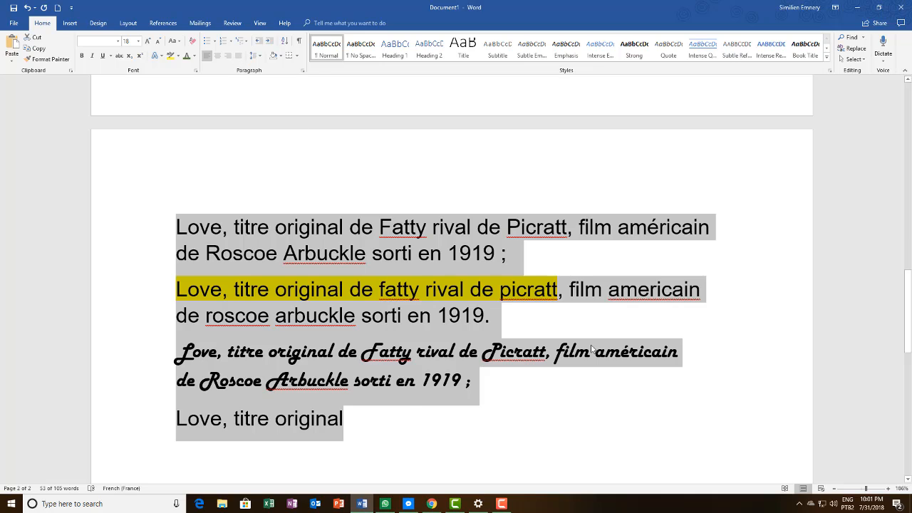
left_click(698, 390)
Move the short last line "Love, titre original" to the end of the partly highlighted second paragraph on page 2
left_click_drag(177, 227, 347, 381)
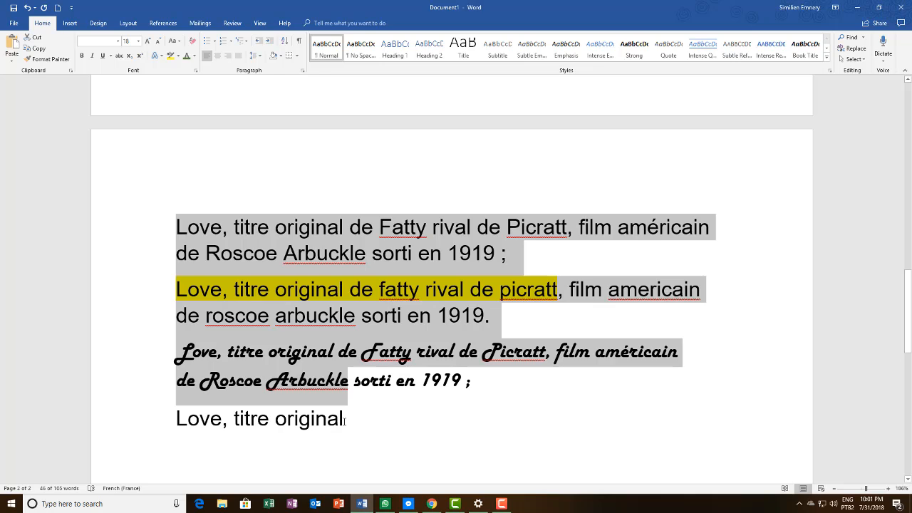
left_click(118, 416)
key("ctrl+c")
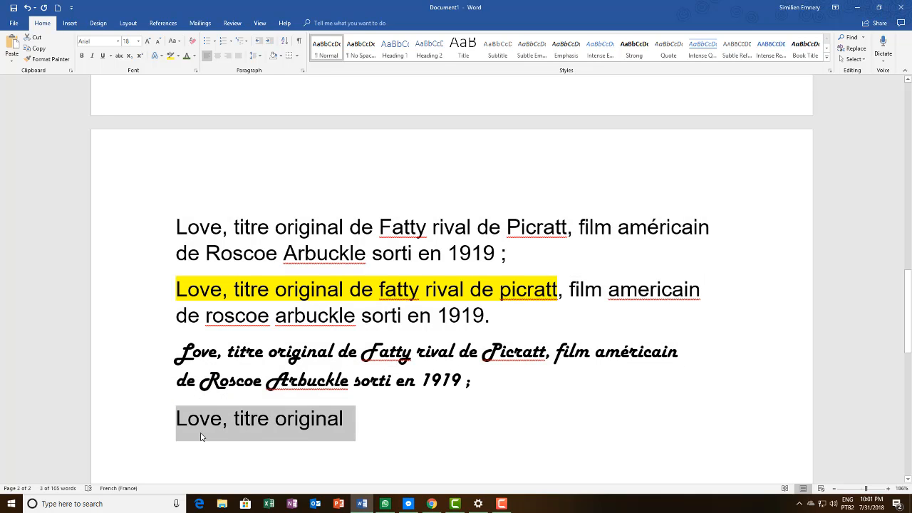
key("BackSpace")
key("BackSpace")
left_click(544, 315)
key("ctrl+v")
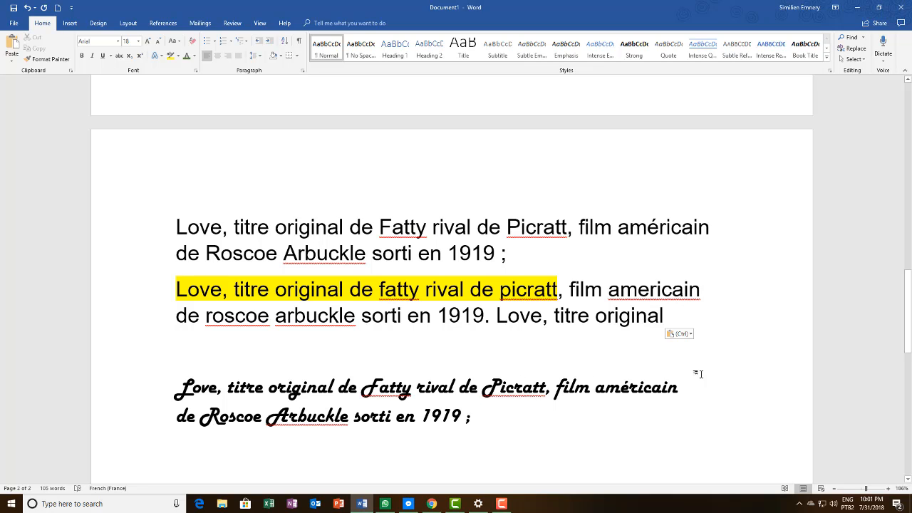
Select all the "Love, titre original" paragraphs on page 2, switch them between justified and left alignment, and leave them justified
left_click_drag(499, 421, 178, 210)
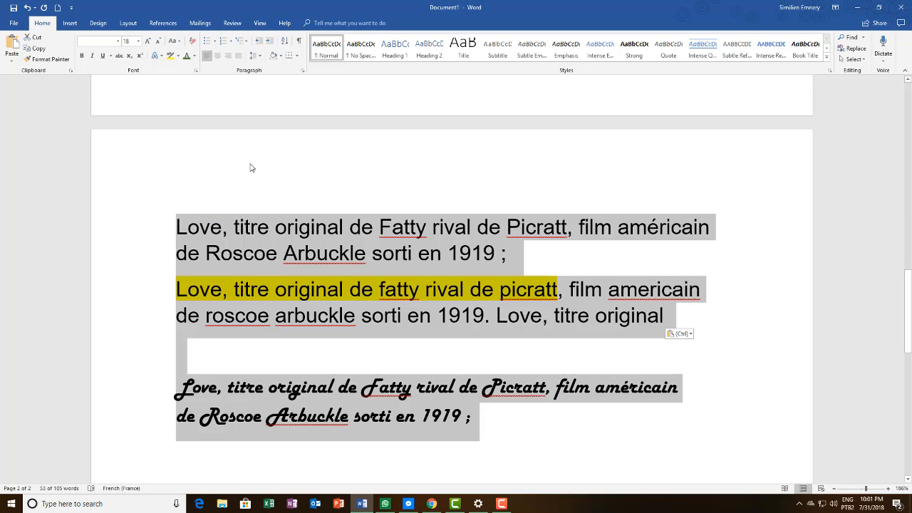
key("ctrl+j")
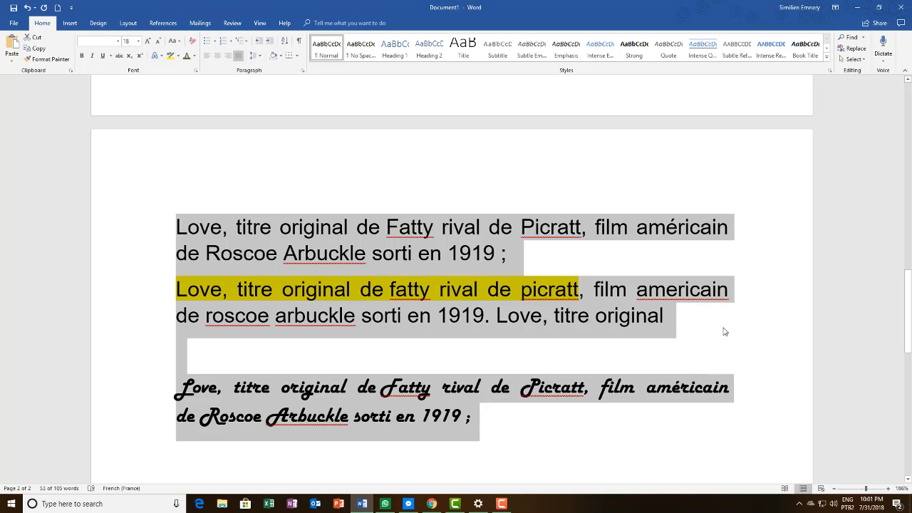
key("ctrl+l")
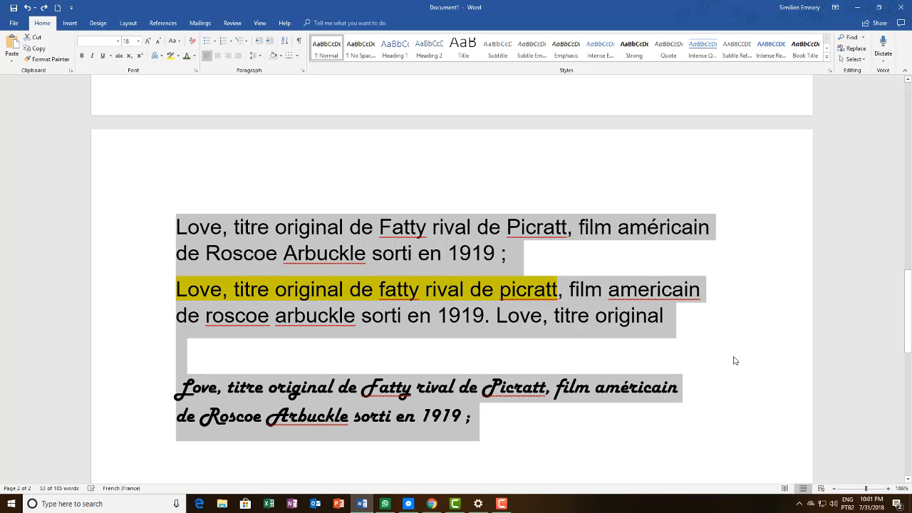
left_click(238, 56)
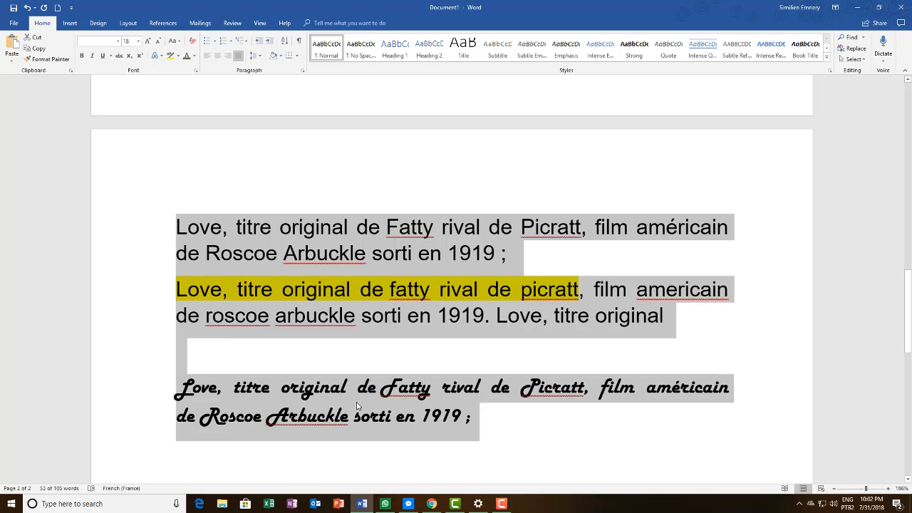
Set the selected paragraphs' line spacing to 1.5 and reduce it to 1.0
left_click(261, 56)
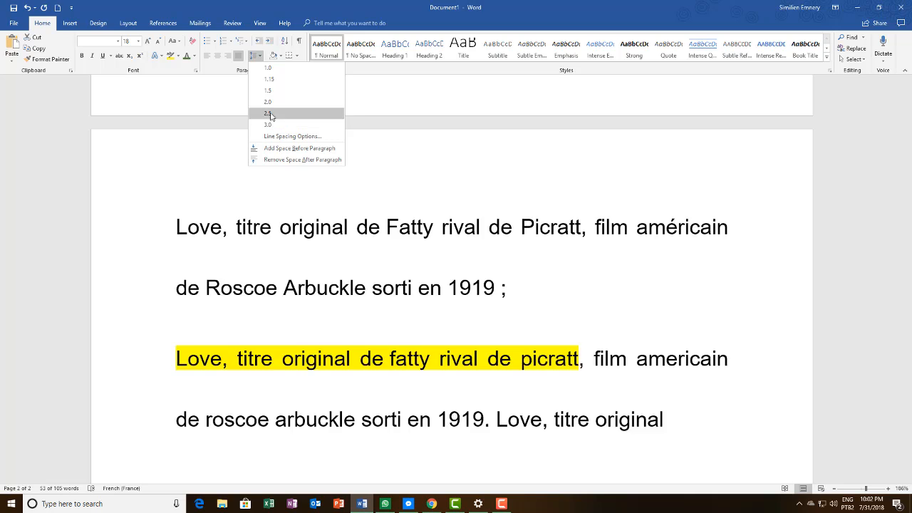
left_click(268, 90)
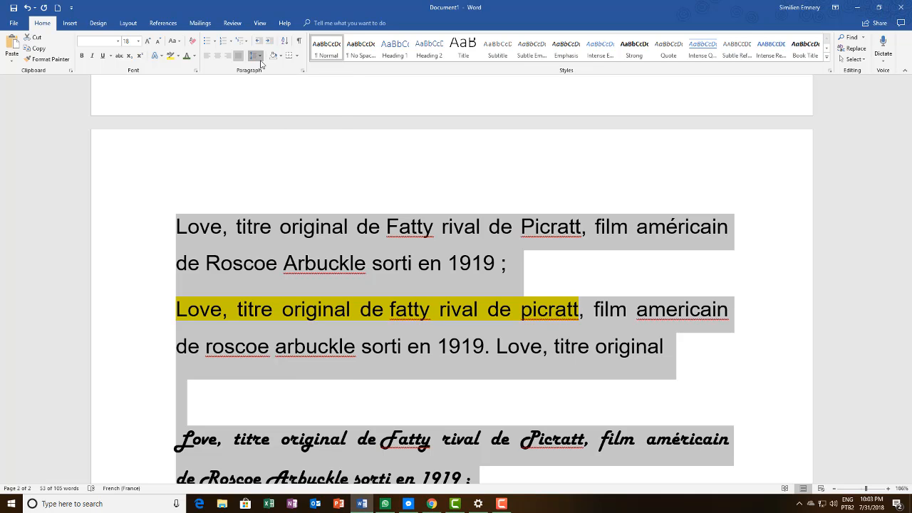
left_click(253, 56)
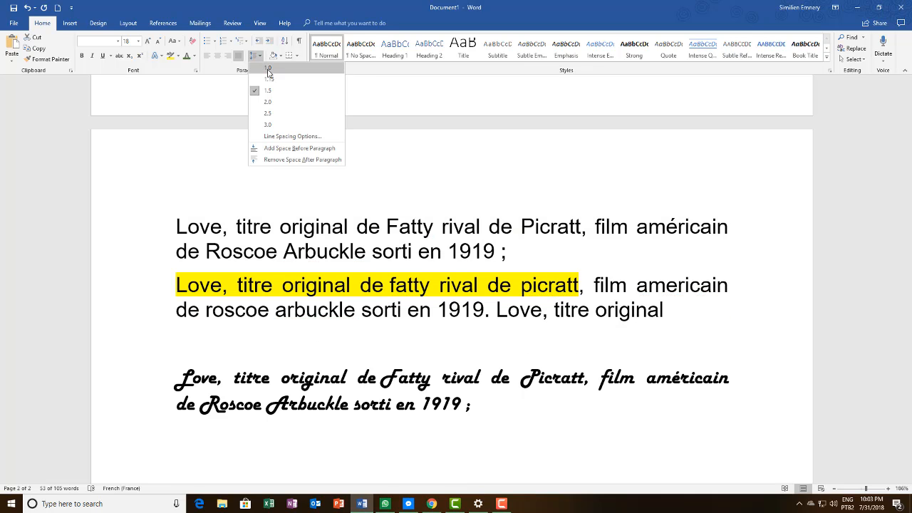
left_click(268, 70)
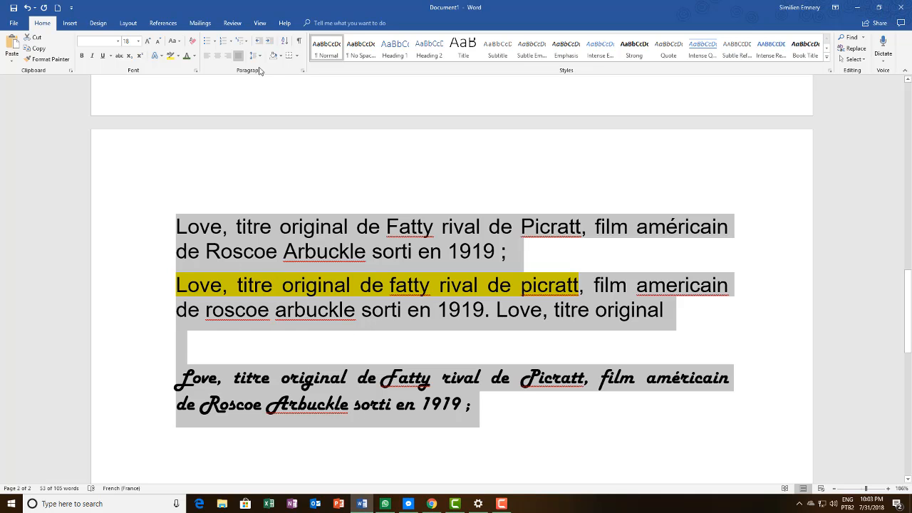
Remove the space after the selected paragraphs, and try adding space before them and removing it again
left_click(255, 55)
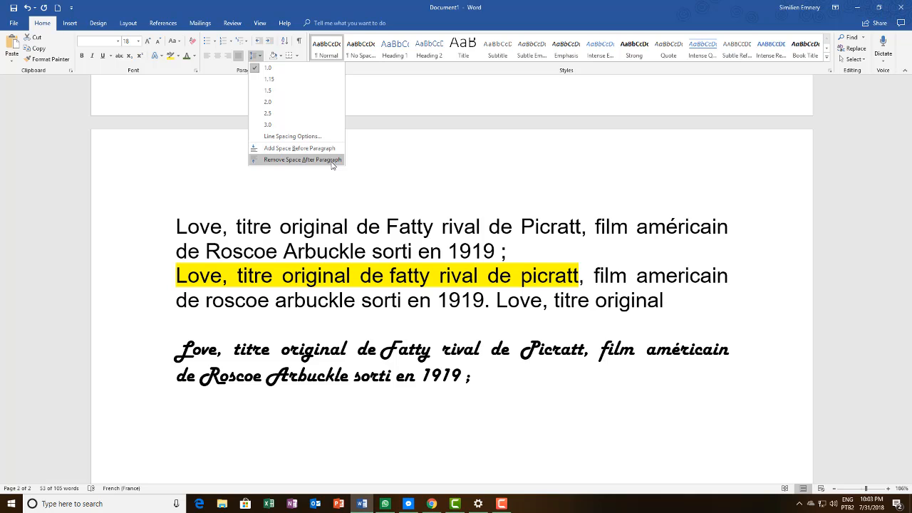
left_click(328, 164)
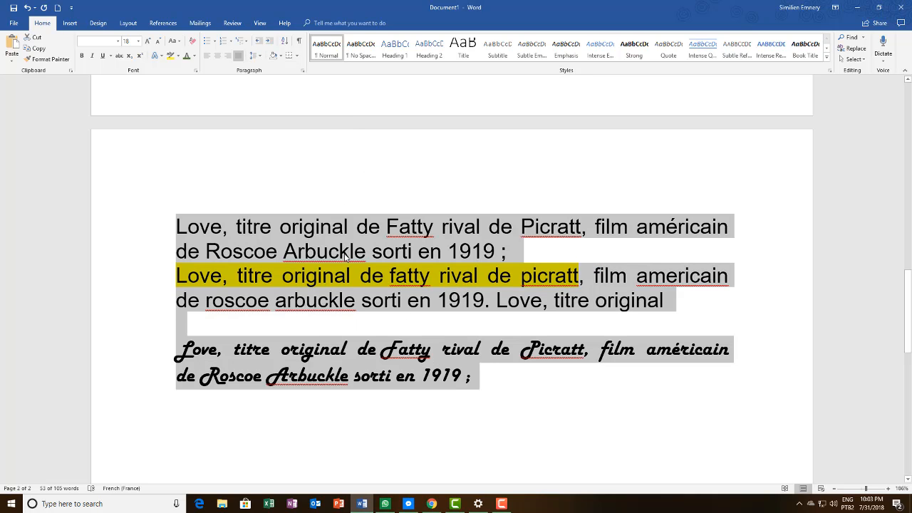
left_click(262, 56)
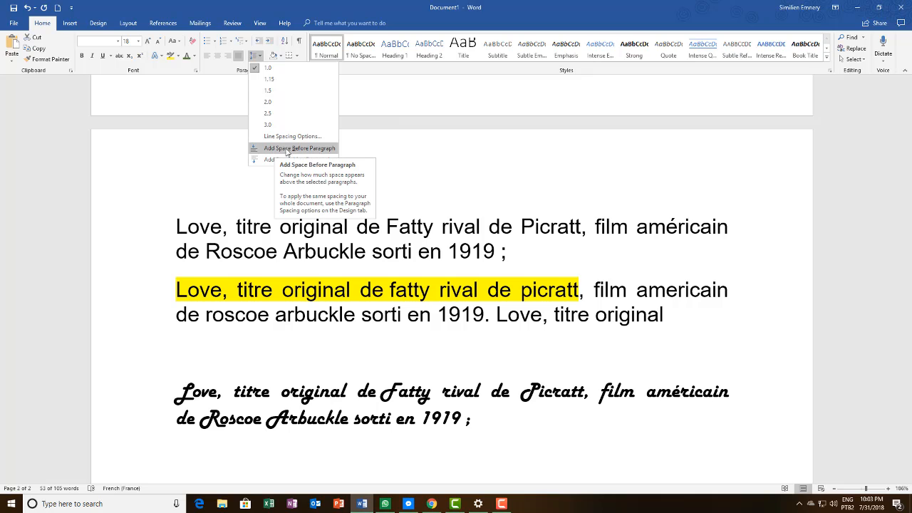
left_click(311, 149)
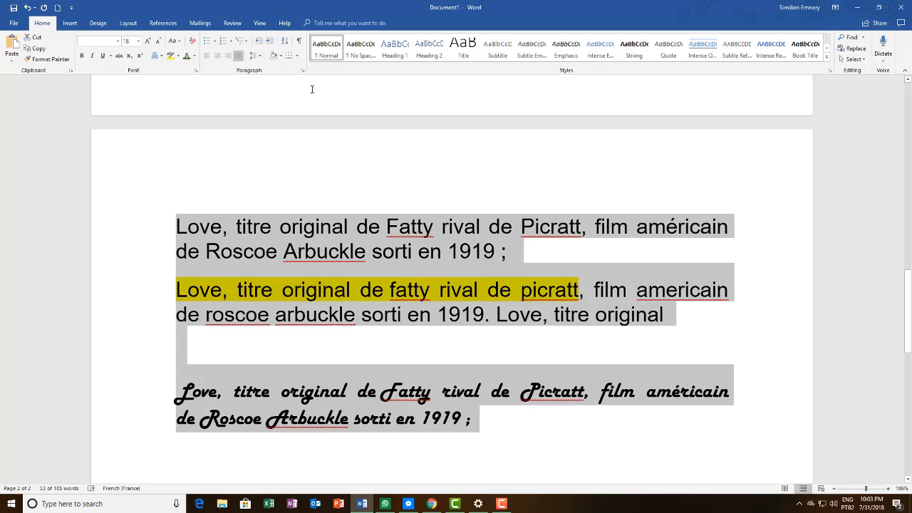
left_click(255, 55)
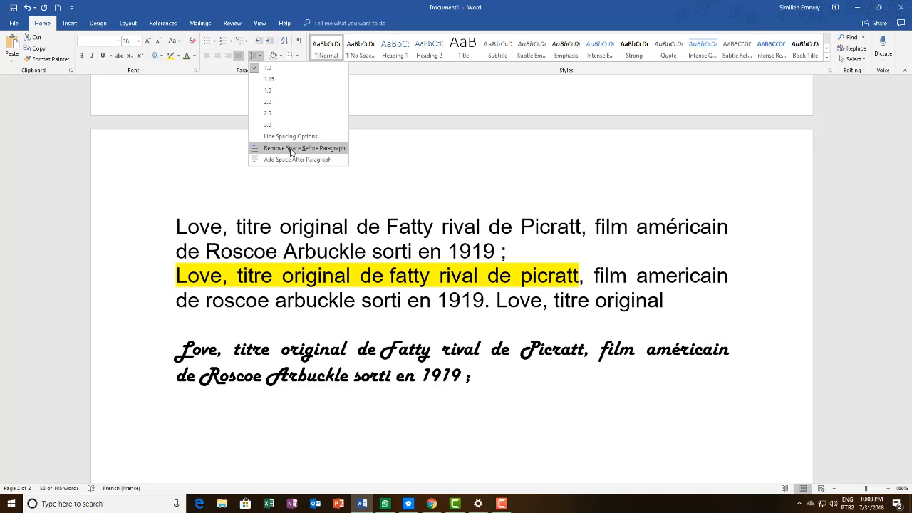
left_click(290, 149)
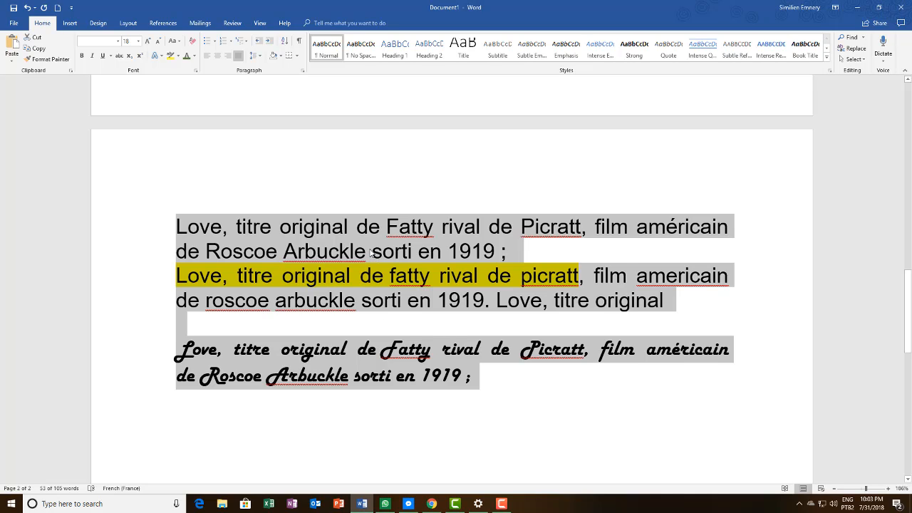
scroll(370, 253, "up", 1)
scroll(370, 252, "down", 3)
scroll(370, 253, "up", 3)
left_click(359, 182)
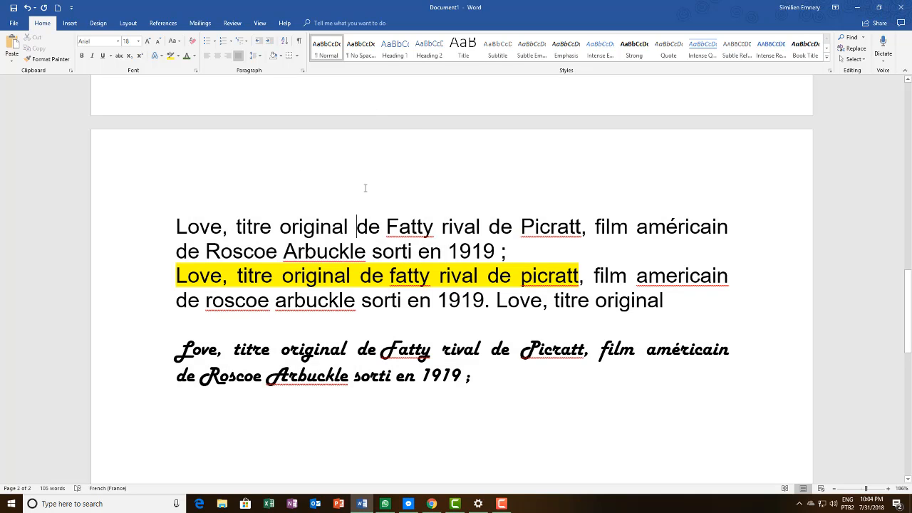
Copy the word "Love" from the first paragraph on page 2 onto a new line below the last paragraph
scroll(341, 151, "down", 8)
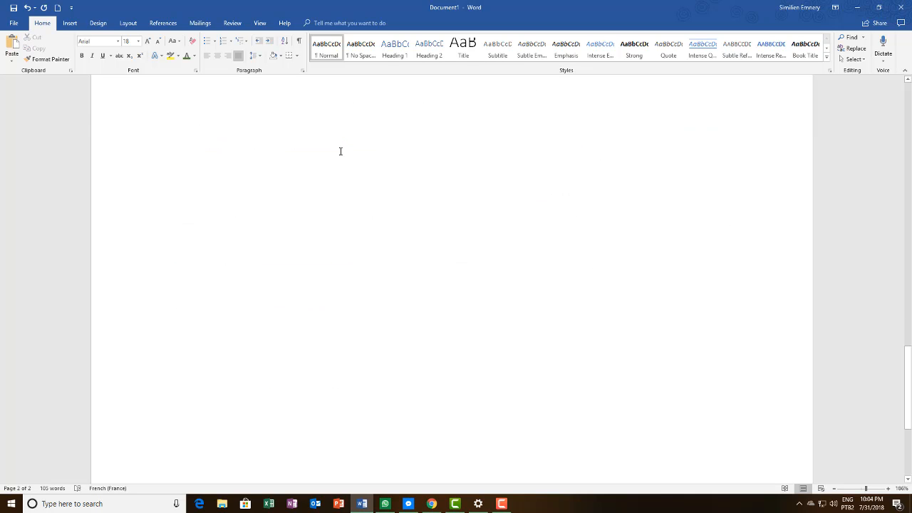
scroll(309, 145, "up", 6)
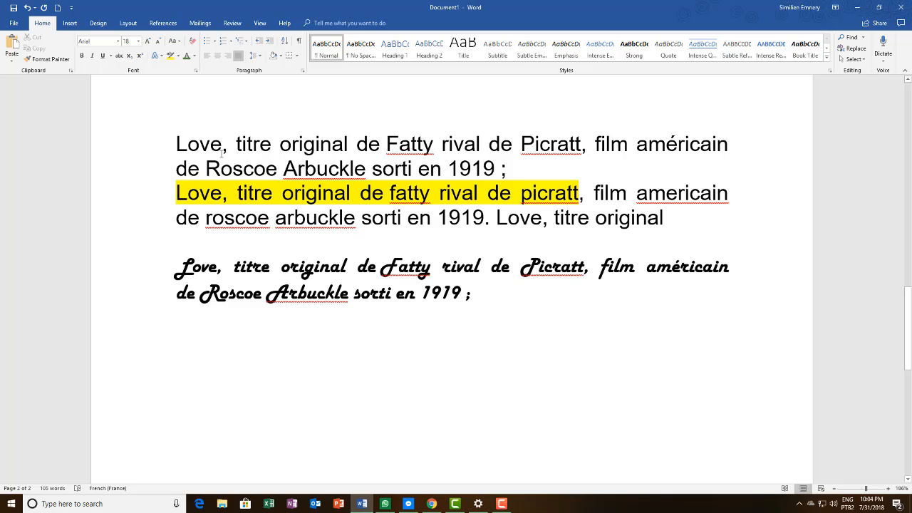
left_click_drag(225, 147, 174, 146)
key("ctrl+c")
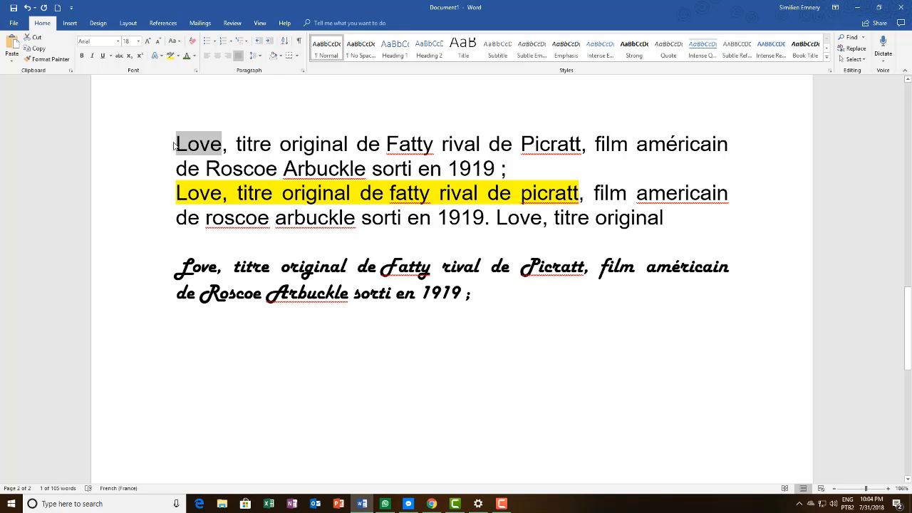
left_click(205, 323)
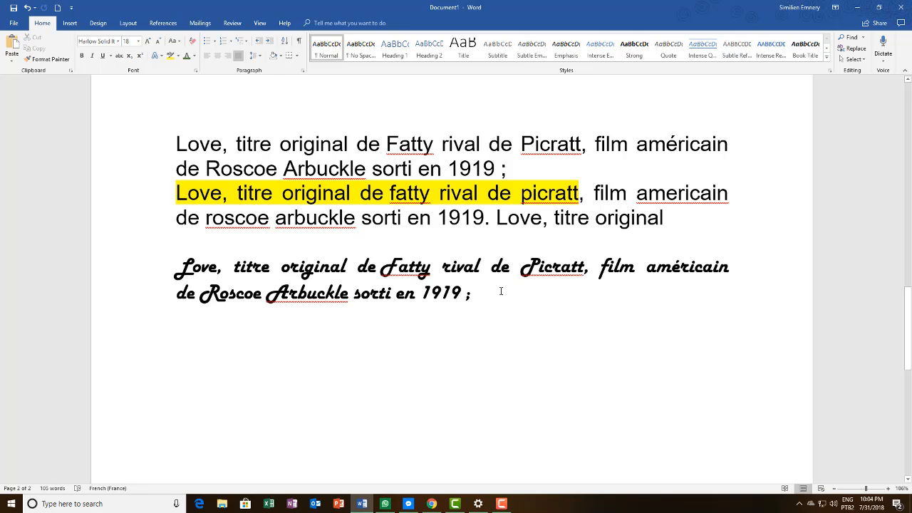
key("Return")
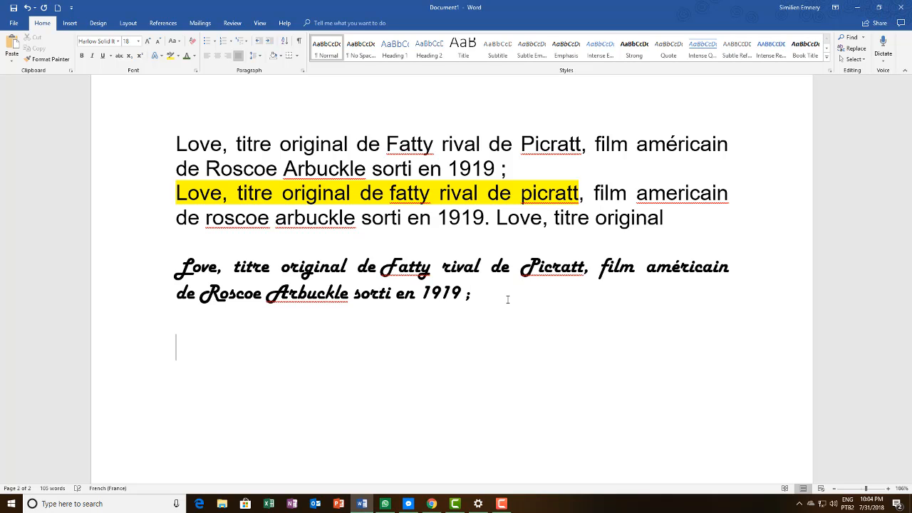
key("ctrl+v")
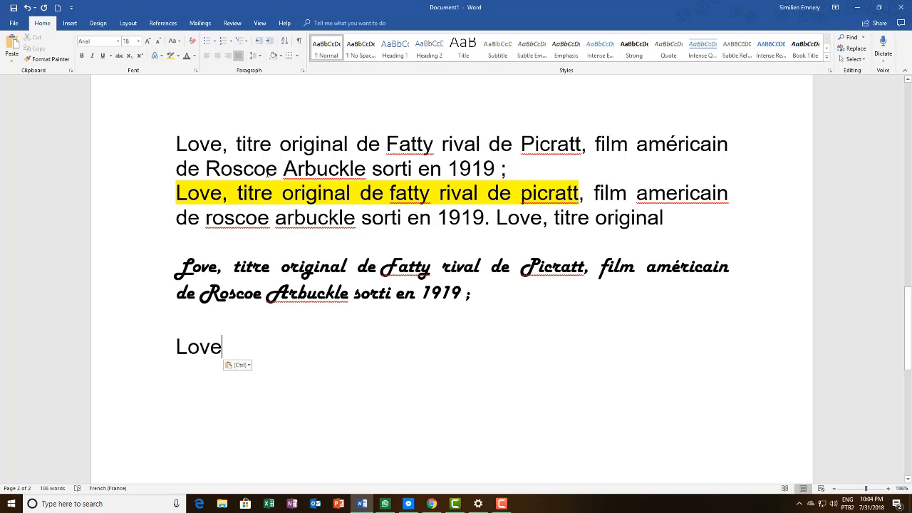
Copy the word "Roscoe" from the first paragraph onto a new line below the separate "Love" line
left_click_drag(279, 169, 205, 170)
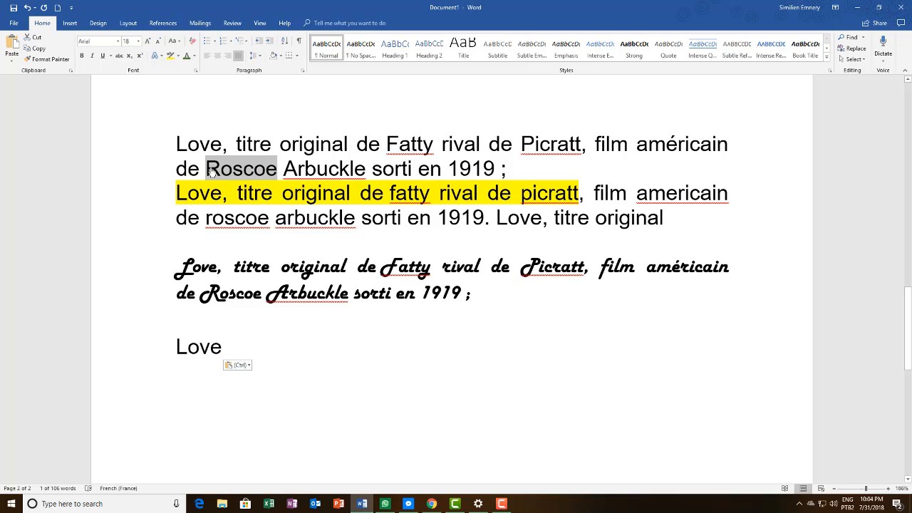
key("ctrl+c")
left_click(258, 354)
key("Return")
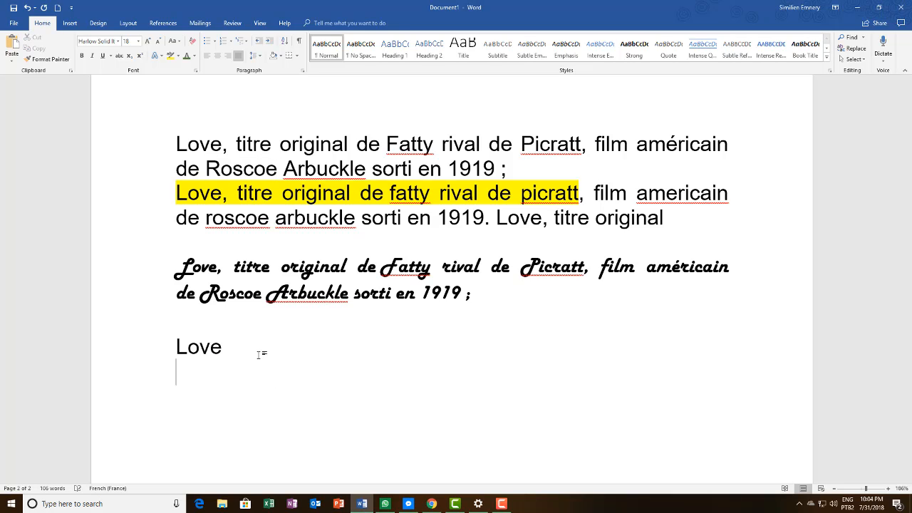
key("ctrl+v")
key("Return")
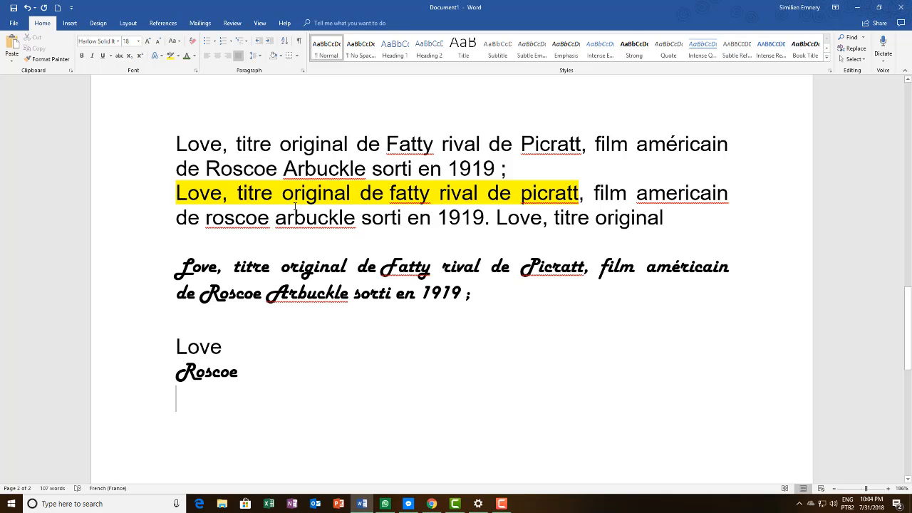
Copy the word "Arbuckle" from the first paragraph onto a new line below "Roscoe"
left_click_drag(366, 169, 283, 169)
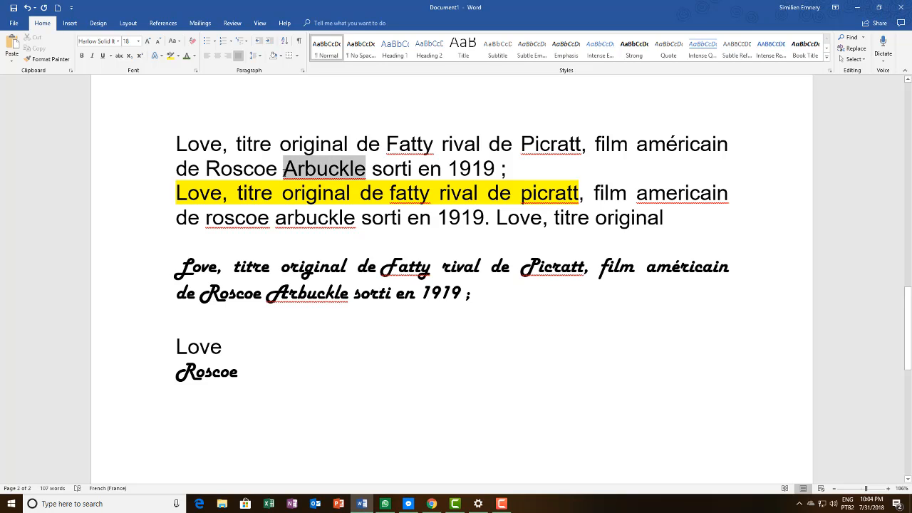
left_click(244, 380)
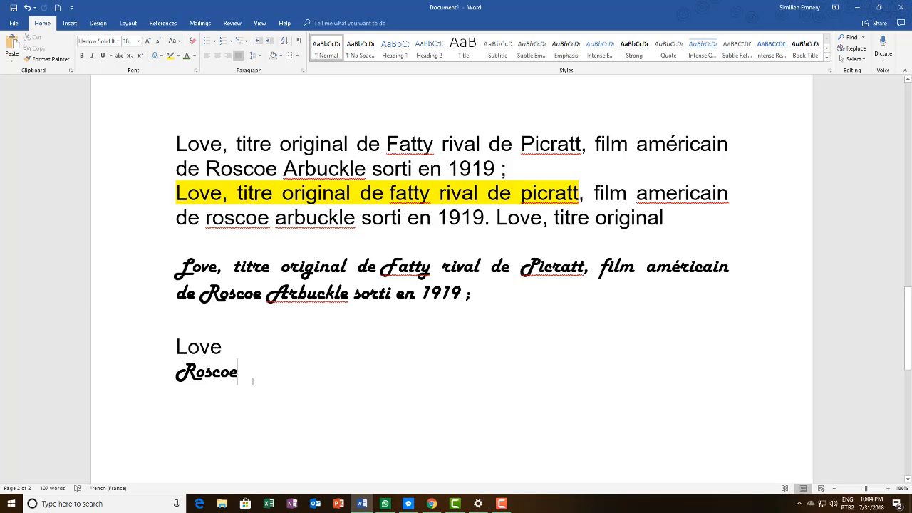
key("Return")
key("ctrl+v")
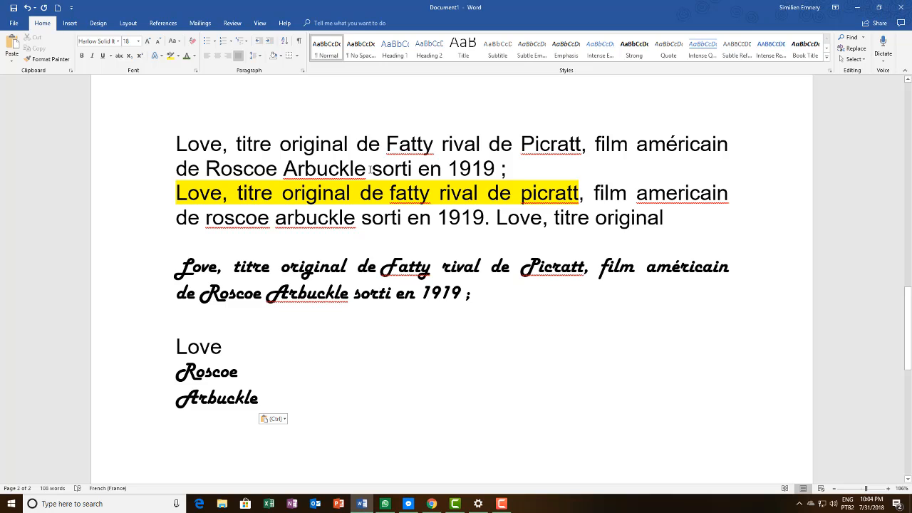
Cut "Fatty" from the first paragraph and paste it on a new line below "Arbuckle"
left_click_drag(433, 145, 386, 145)
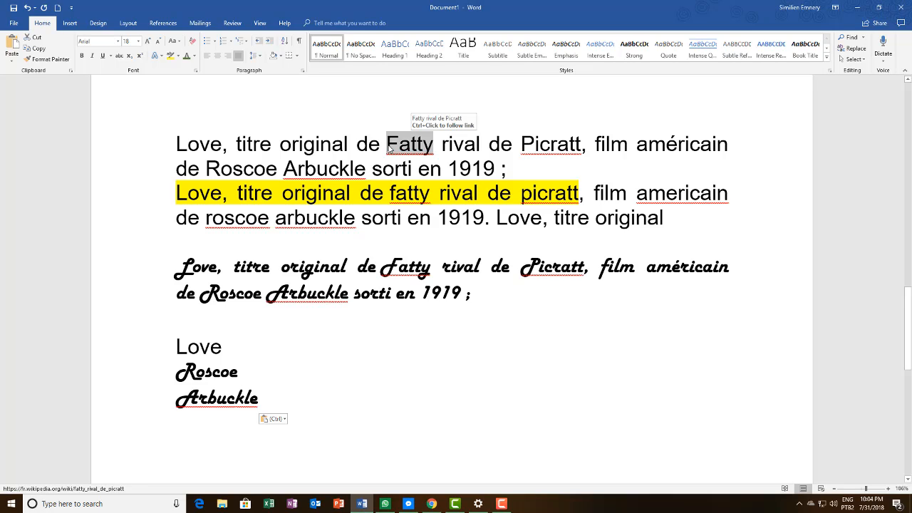
key("ctrl+x")
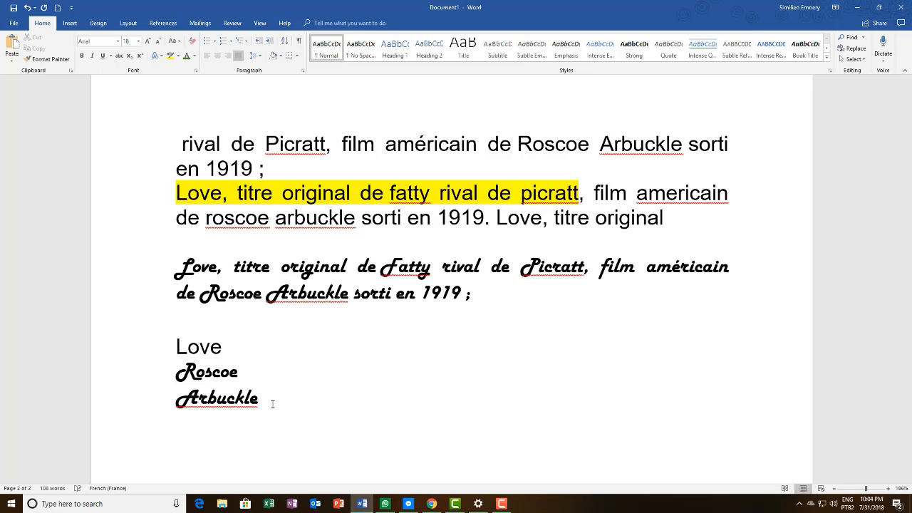
left_click(277, 398)
key("Return")
key("ctrl+v")
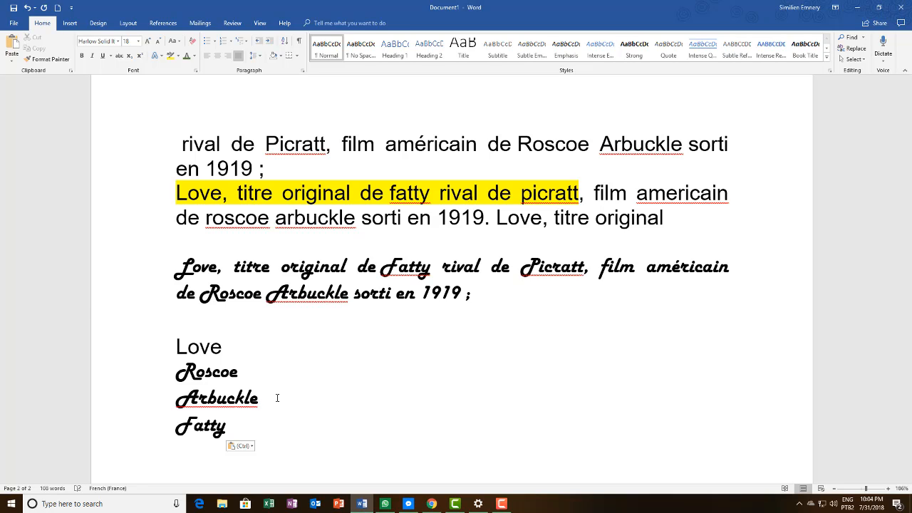
Copy the highlighted word "picratt" from the second paragraph onto a new line below "Fatty"
left_click_drag(580, 192, 521, 193)
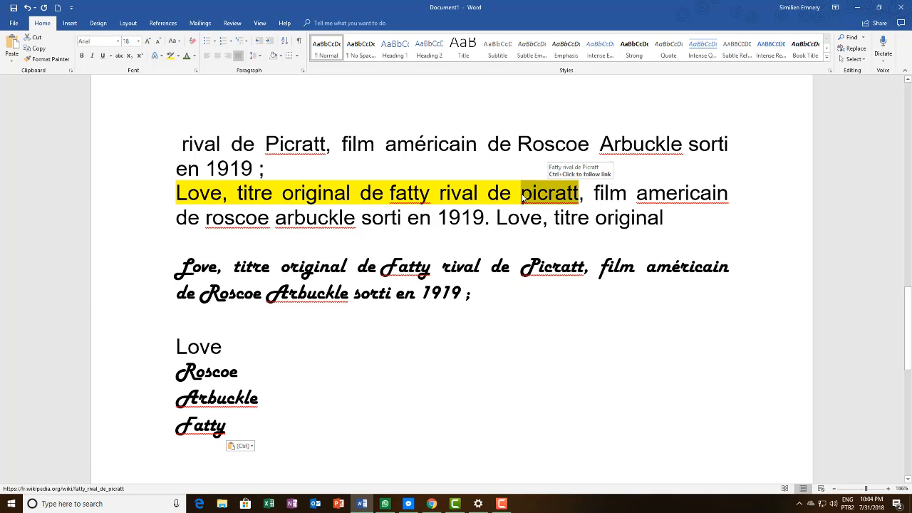
key("ctrl+c")
left_click(264, 427)
key("Return")
key("ctrl+v")
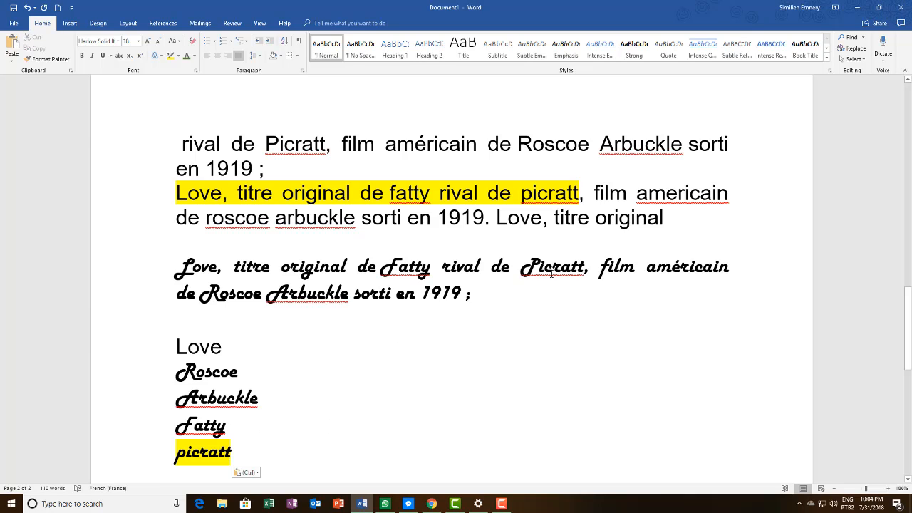
Copy the word "americain" from the second paragraph onto a new line below "picratt"
left_click_drag(621, 199, 731, 193)
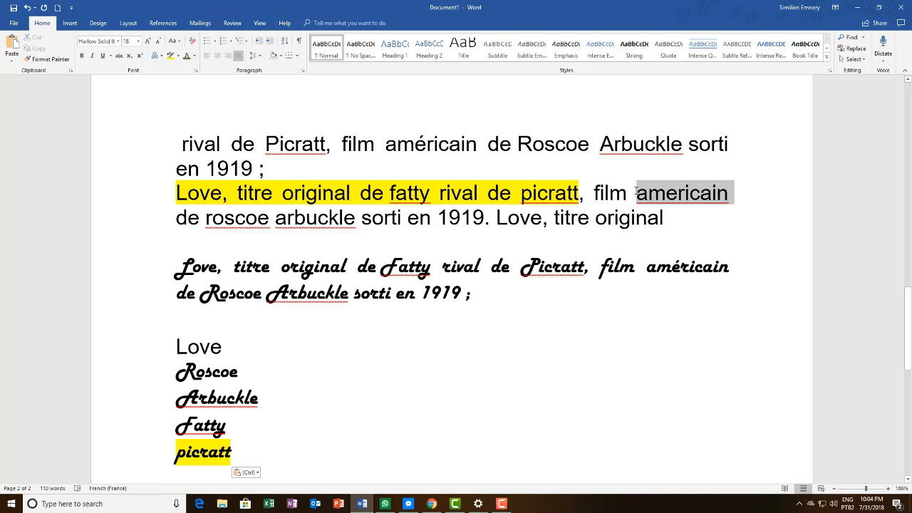
left_click(254, 452)
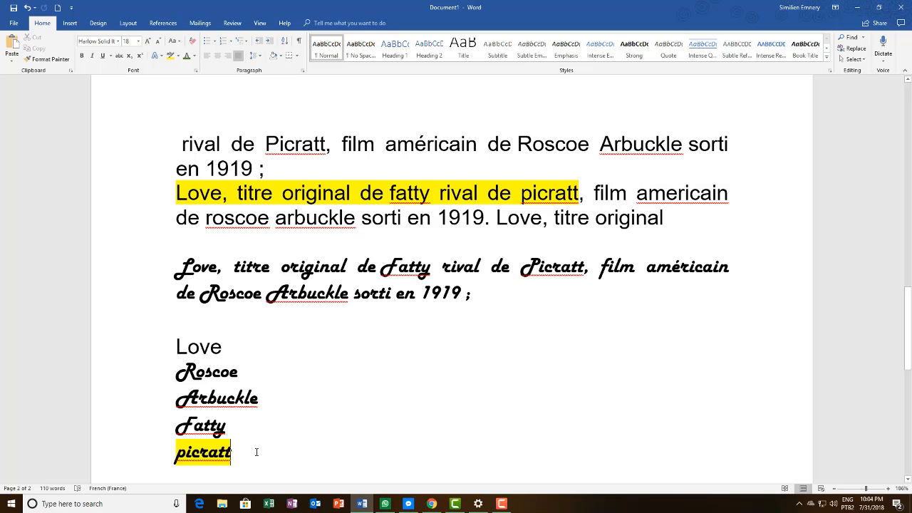
key("Return")
key("ctrl+v")
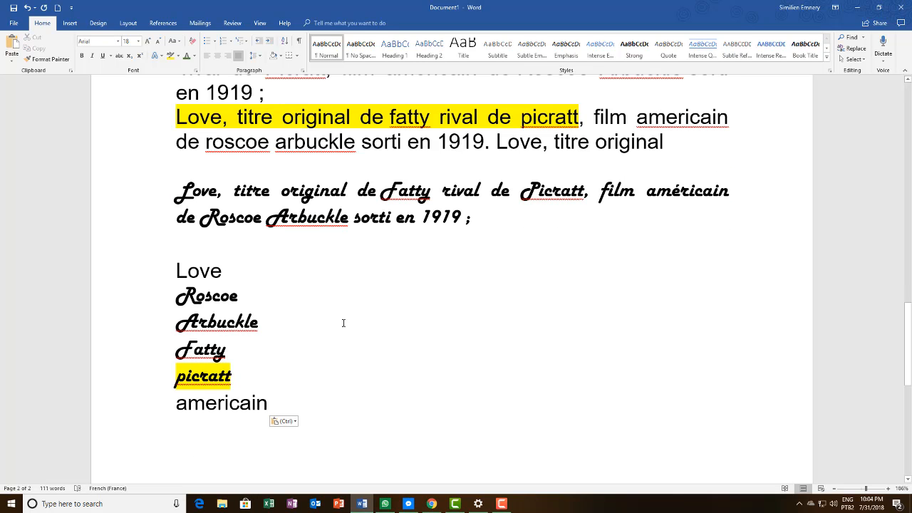
Copy the word "titre" from the second paragraph onto a new line below "americain"
left_click_drag(588, 142, 554, 146)
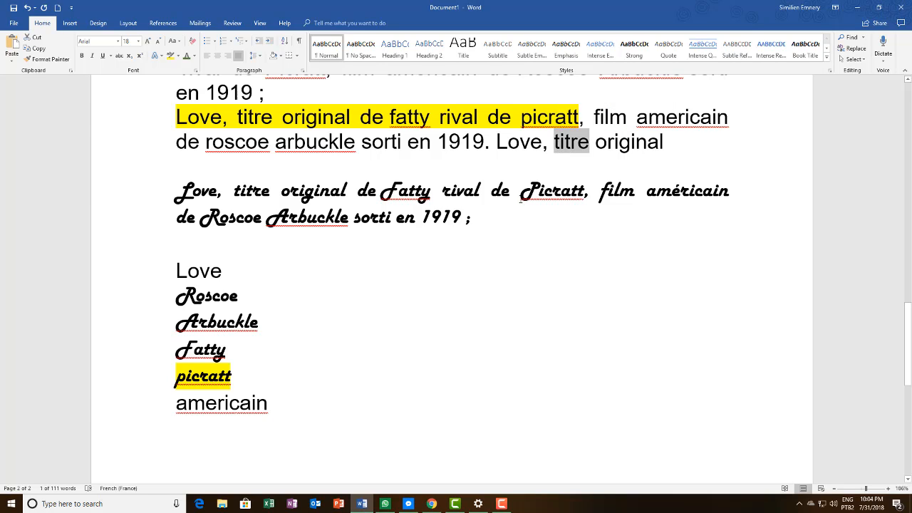
key("ctrl+c")
left_click(292, 404)
key("Return")
key("ctrl+v")
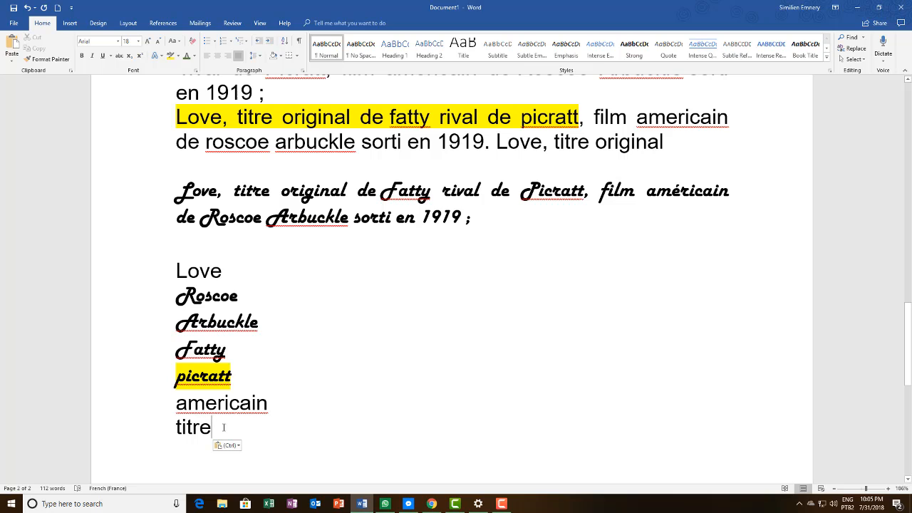
Set the font of the whole word list to Calibri (Body) and remove the yellow highlight from "picratt" in it
left_click_drag(223, 428, 210, 257)
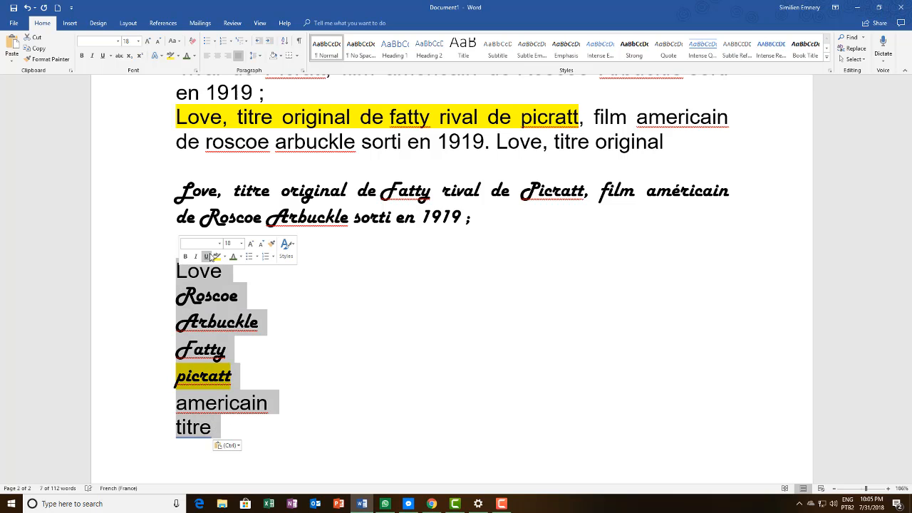
left_click(219, 243)
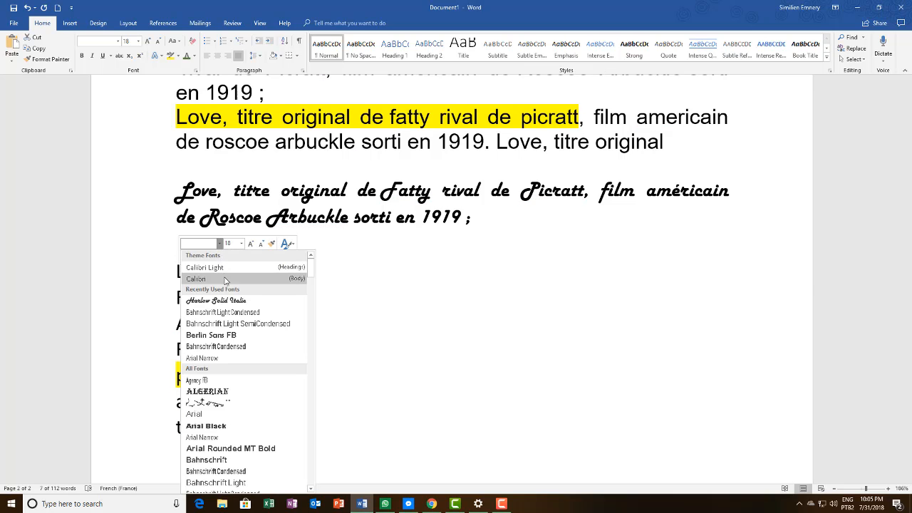
left_click(225, 279)
left_click(334, 389)
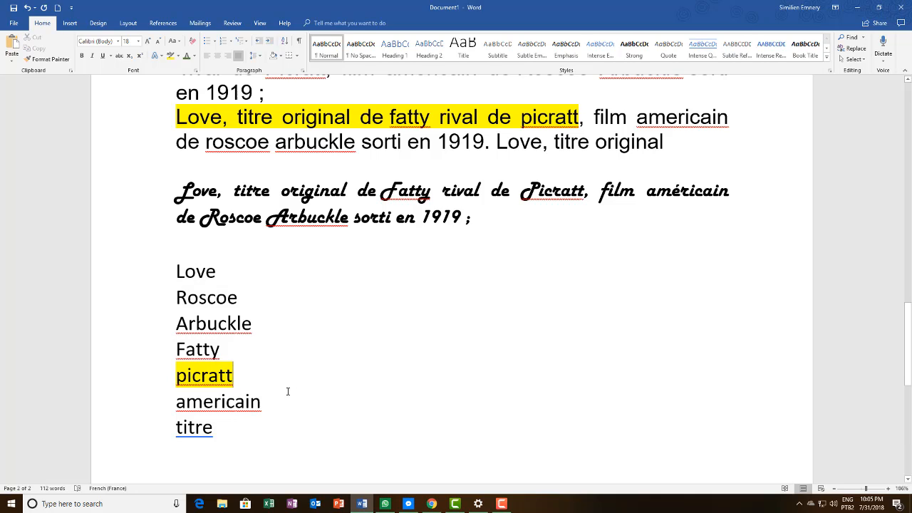
left_click_drag(252, 378, 167, 374)
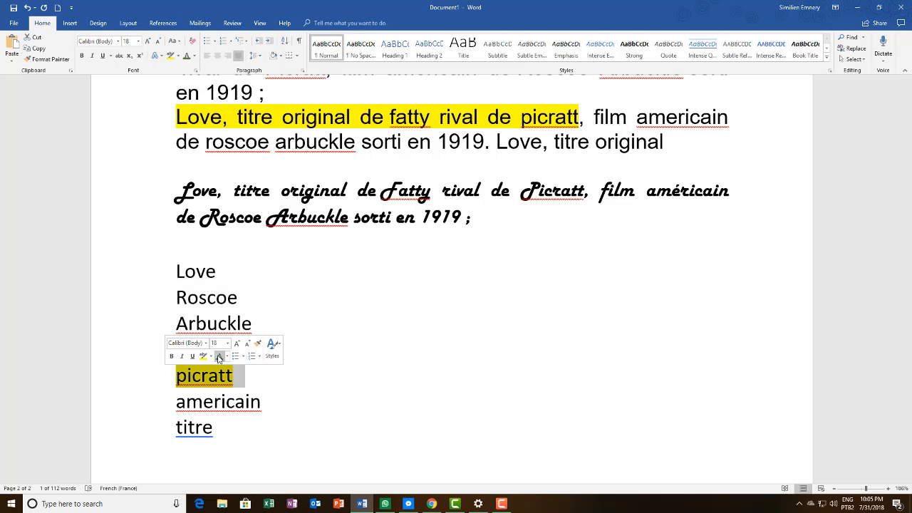
left_click(208, 356)
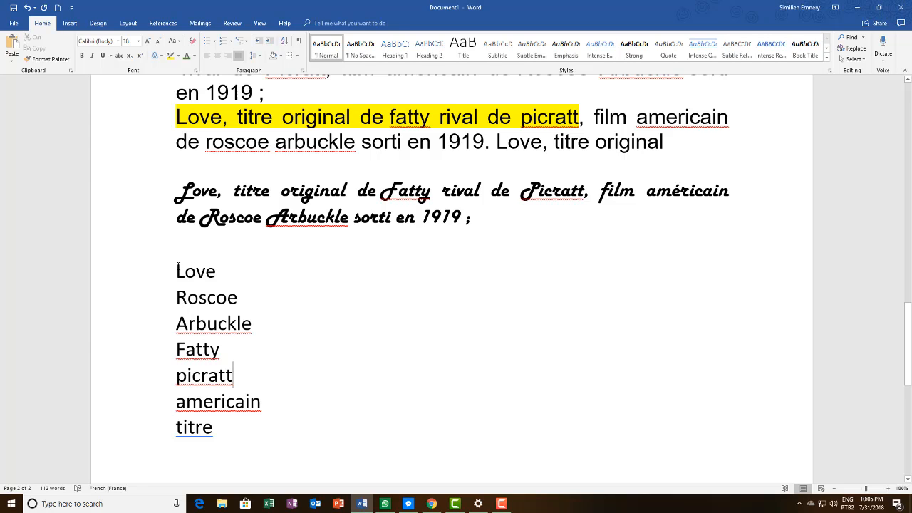
Sort the word list from "Love" to "titre" by paragraph text in ascending order
left_click_drag(177, 271, 225, 425)
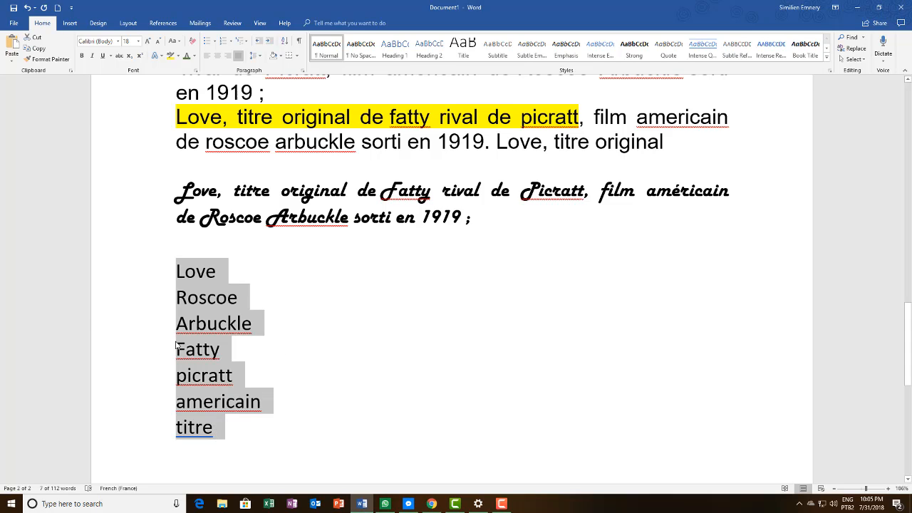
left_click(285, 41)
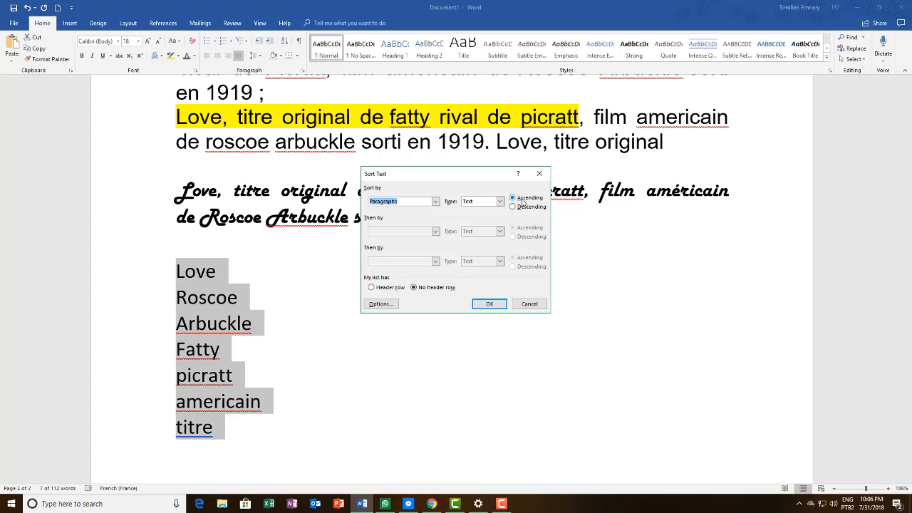
left_click(488, 305)
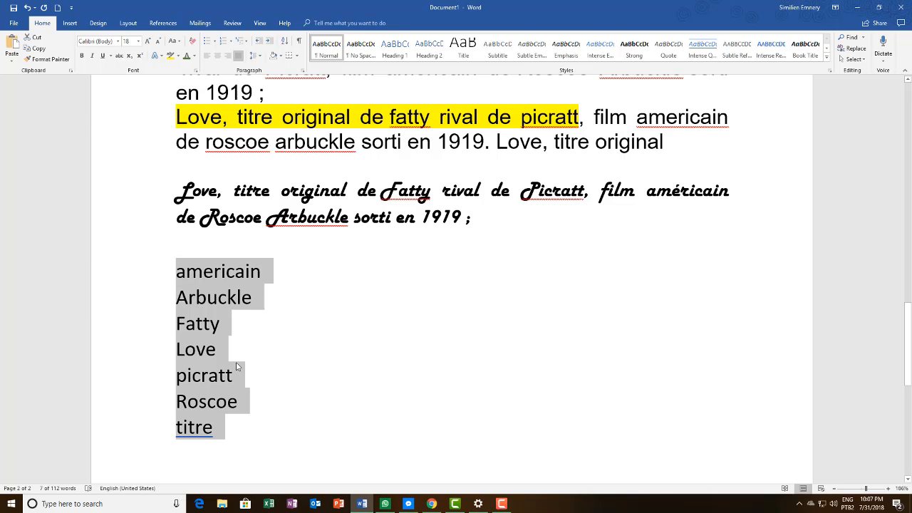
Re-sort the selected word list by paragraph text in descending order
left_click(284, 42)
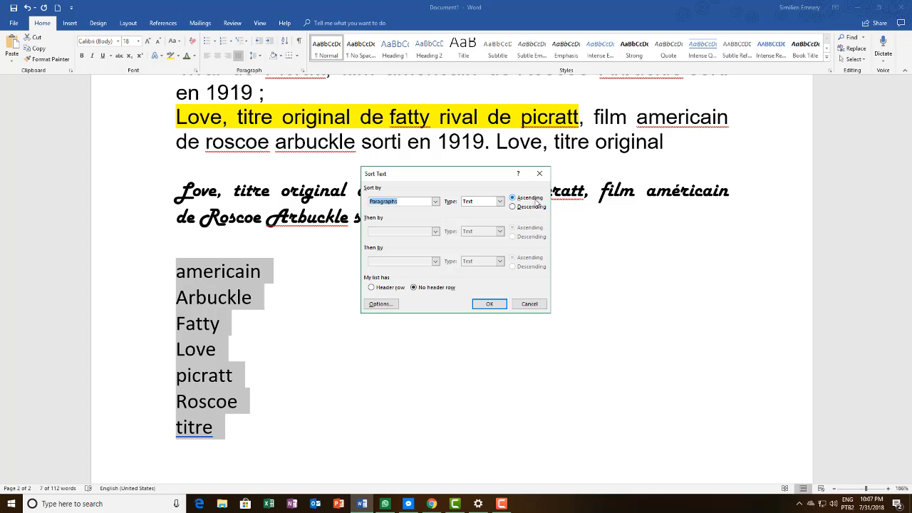
left_click(513, 206)
left_click(490, 304)
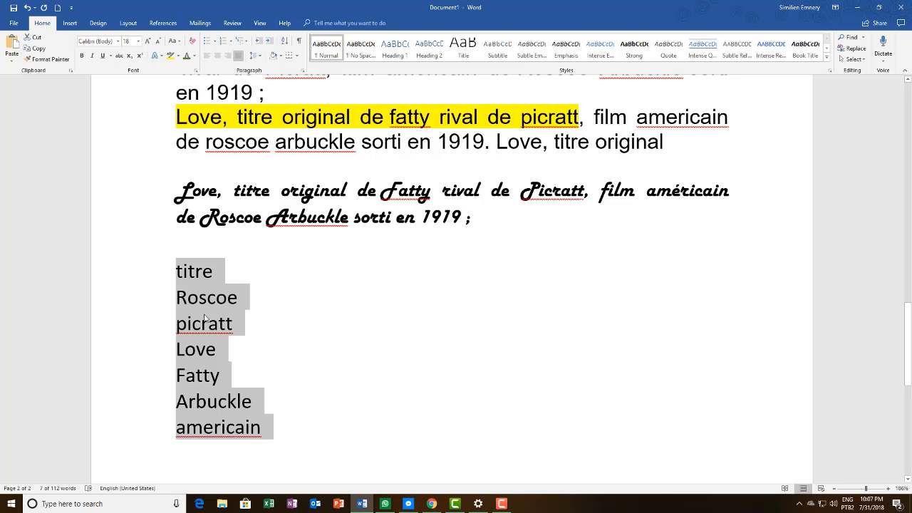
Put the selected word list back into ascending alphabetical order and deselect it
left_click(285, 43)
left_click(524, 198)
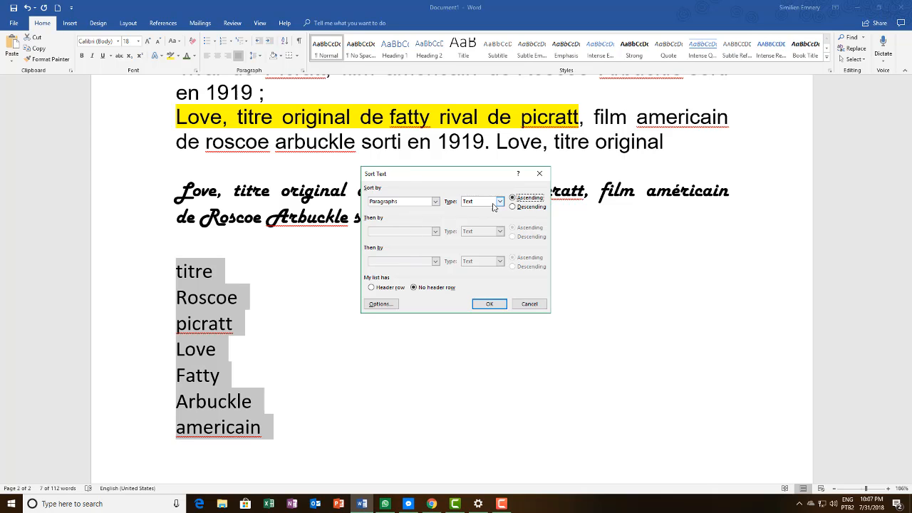
left_click(488, 303)
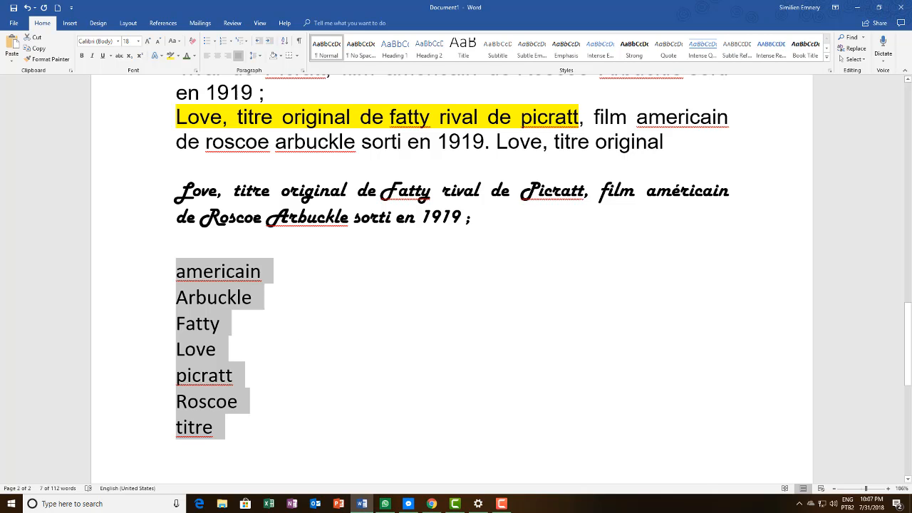
left_click(308, 322)
Apply a light orange theme-colour paragraph shading to the entire document
scroll(361, 228, "up", 3)
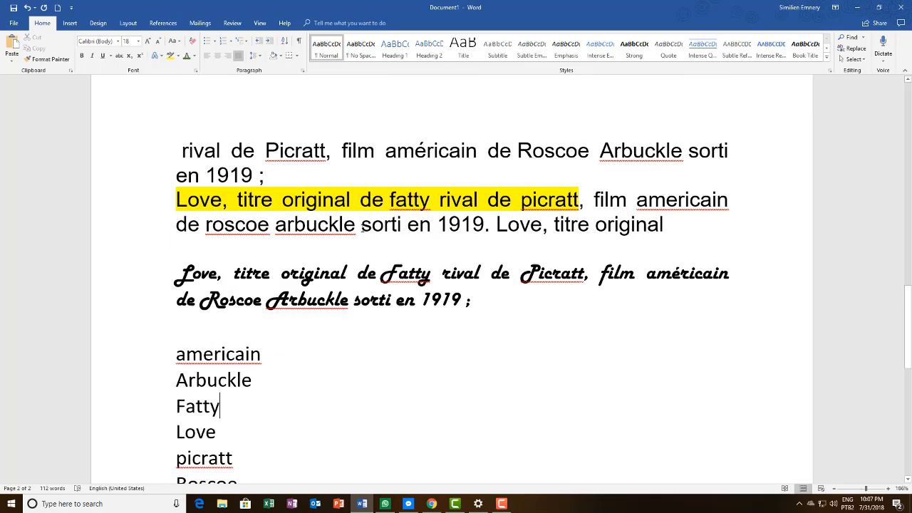
scroll(349, 213, "up", 1)
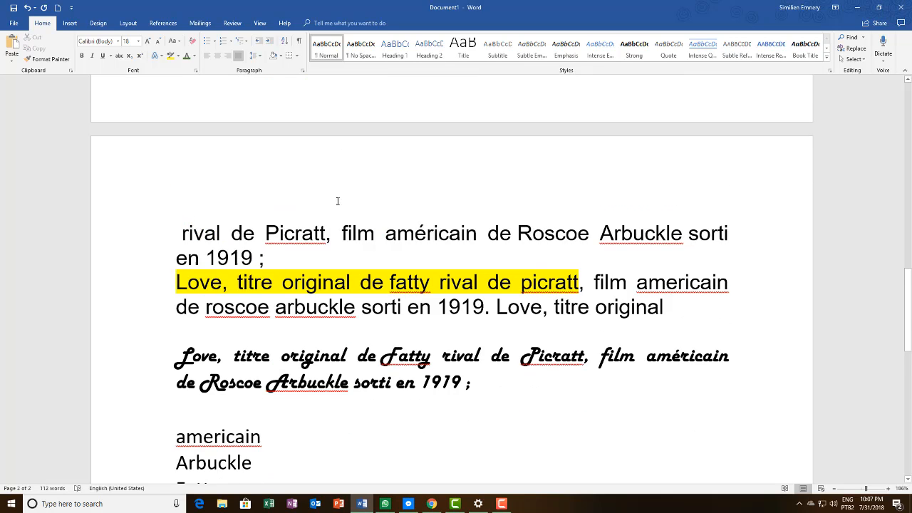
left_click(279, 57)
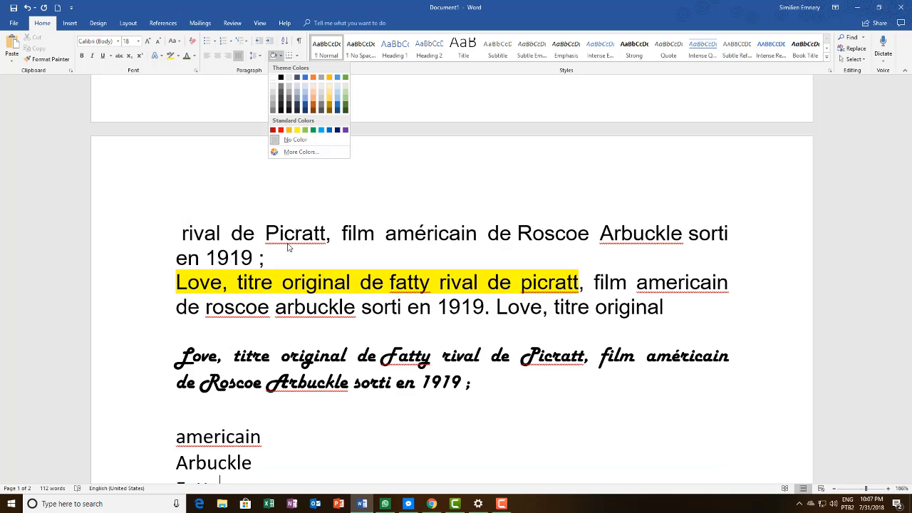
left_click(355, 202)
scroll(414, 214, "down", 2)
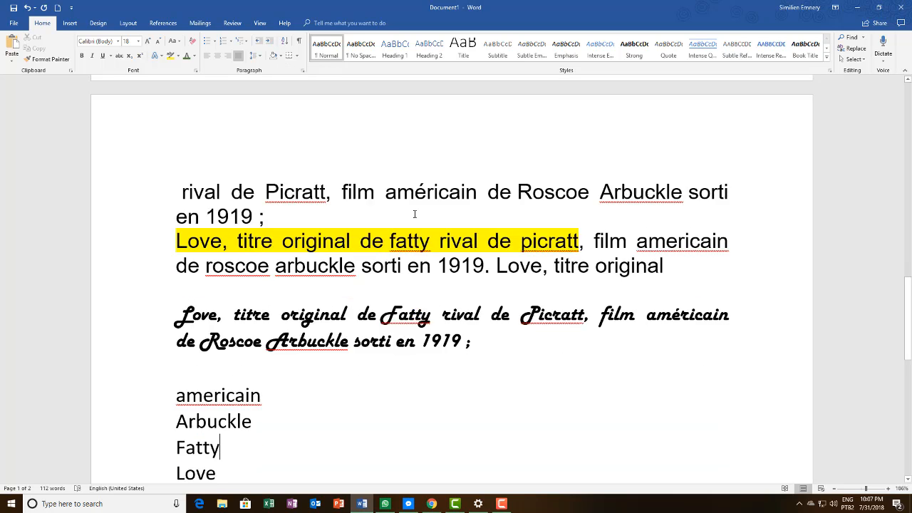
scroll(310, 203, "up", 4)
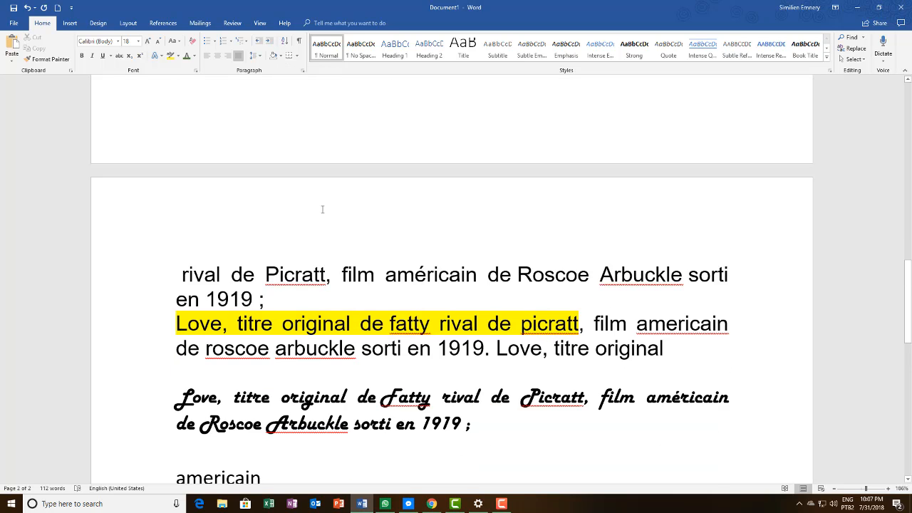
scroll(317, 214, "down", 1)
scroll(290, 268, "up", 12)
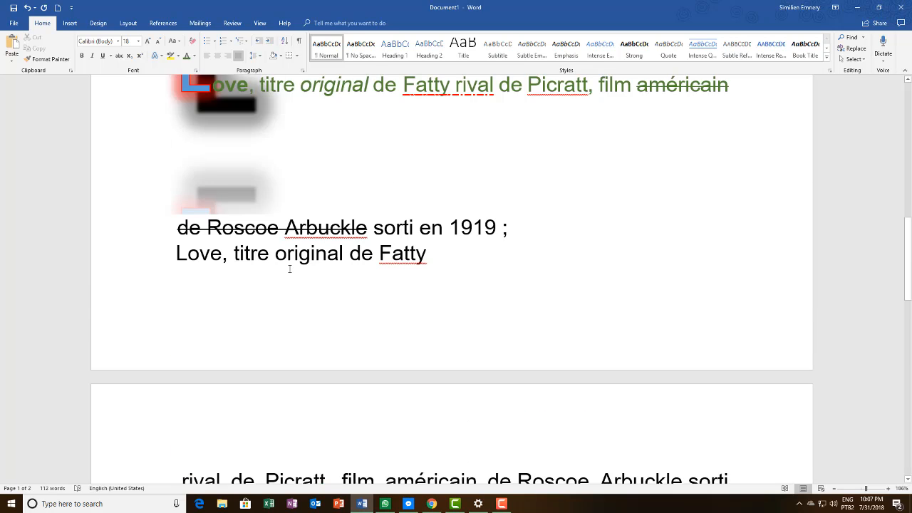
scroll(290, 267, "up", 6)
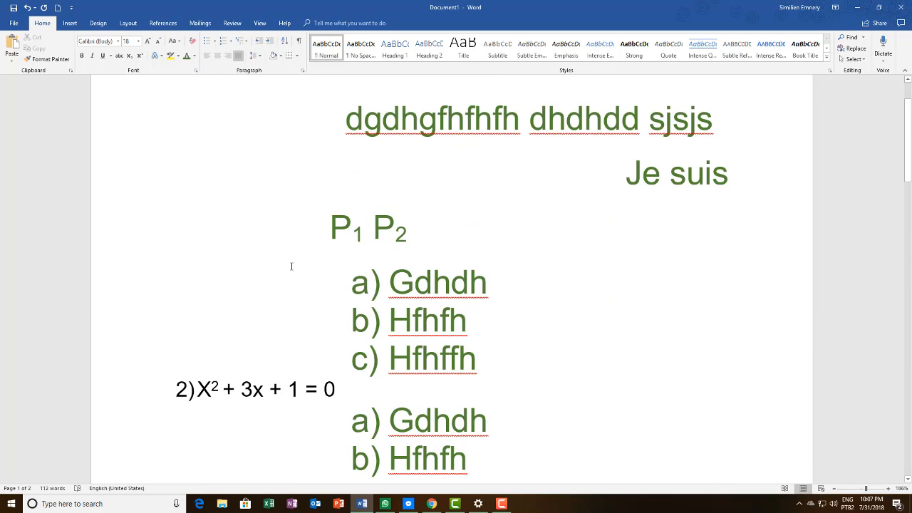
scroll(292, 266, "up", 2)
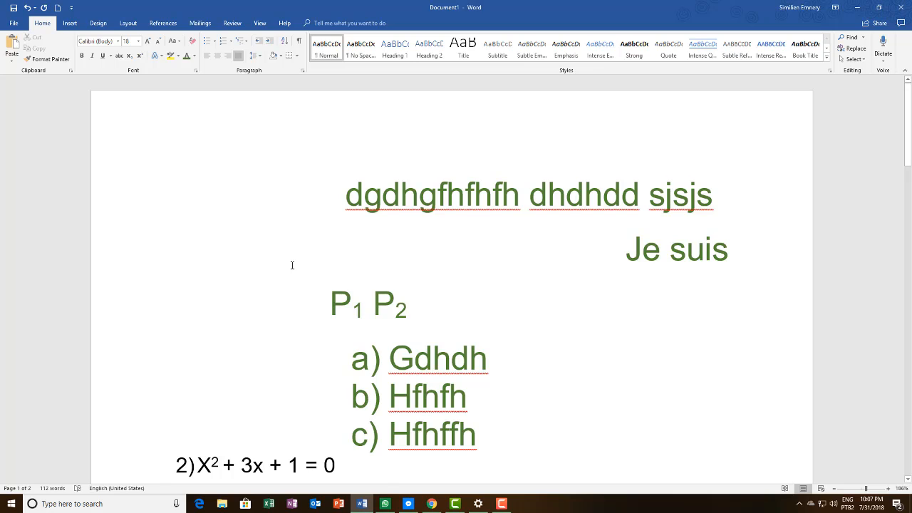
key("ctrl+a")
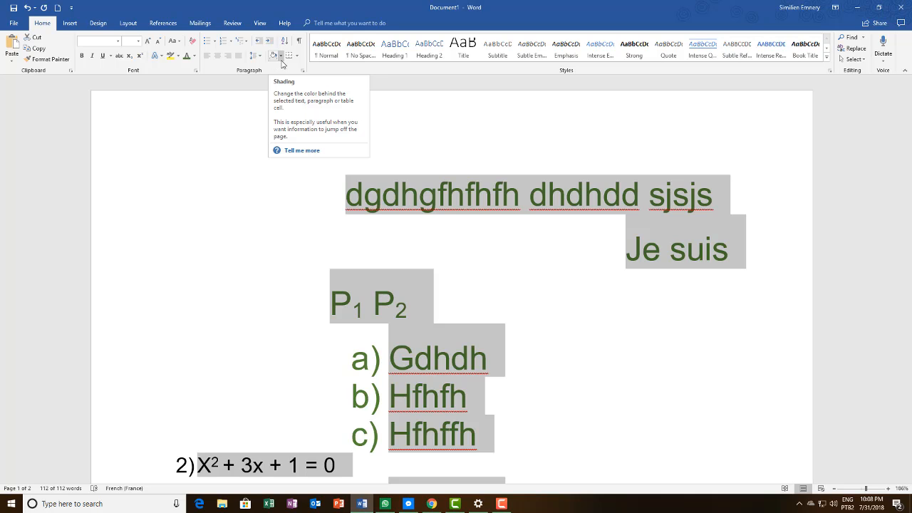
left_click(281, 55)
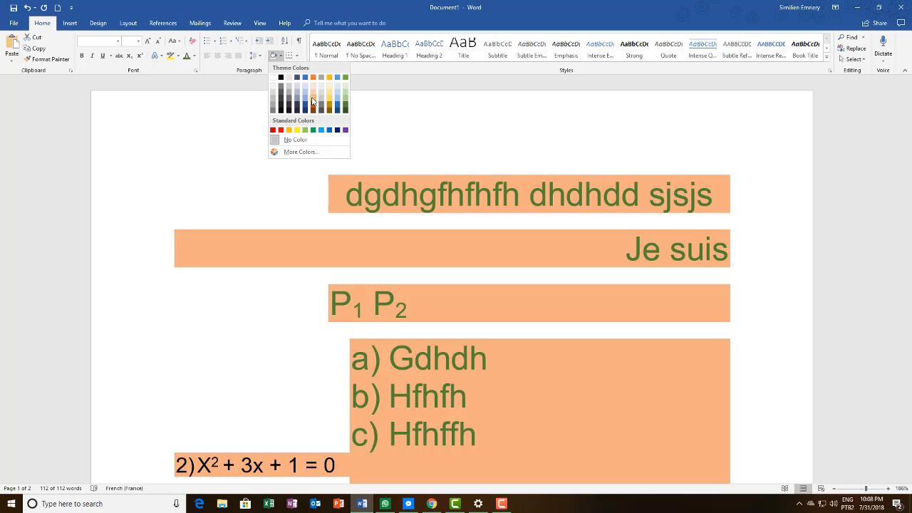
left_click(313, 101)
left_click(242, 311)
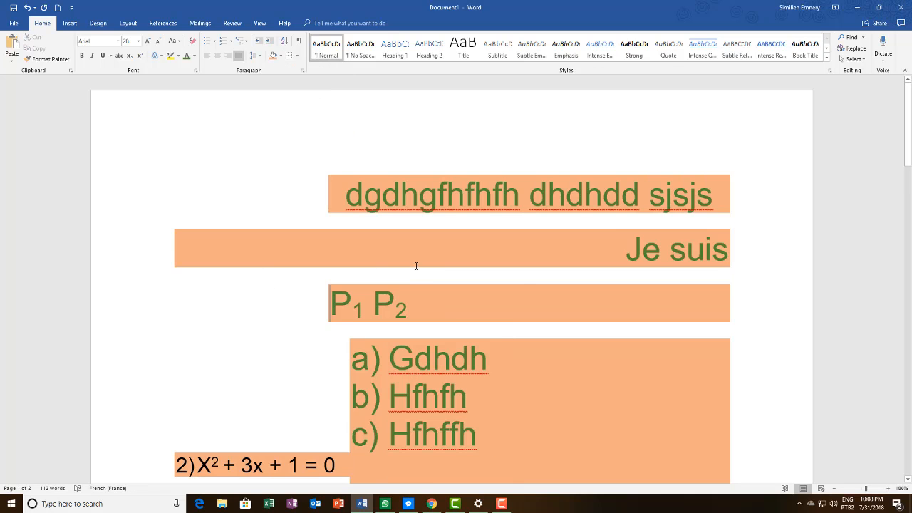
Change the paragraph shading of the entire document to a light green theme colour
scroll(417, 266, "down", 12)
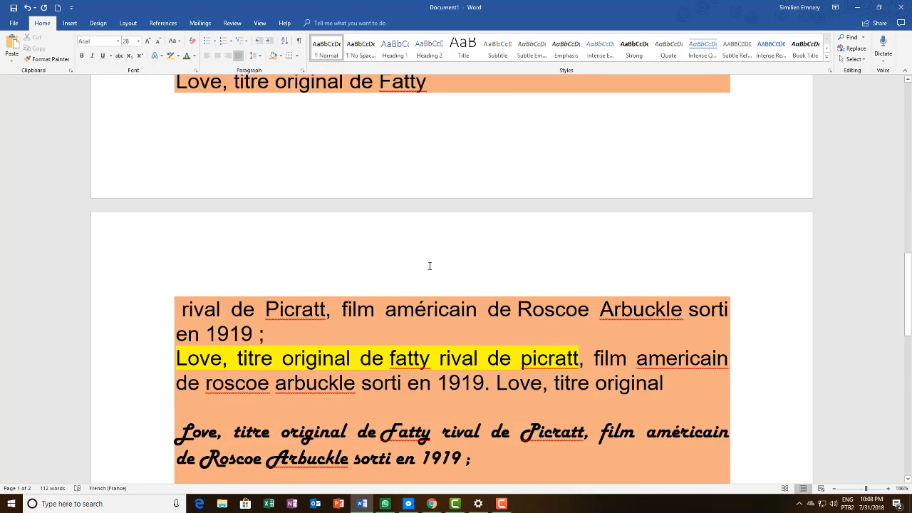
scroll(429, 266, "down", 12)
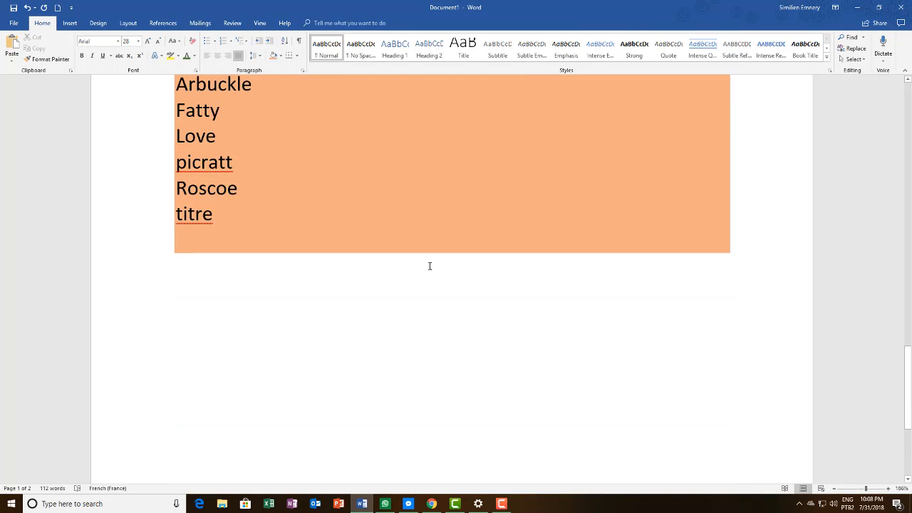
scroll(430, 265, "up", 12)
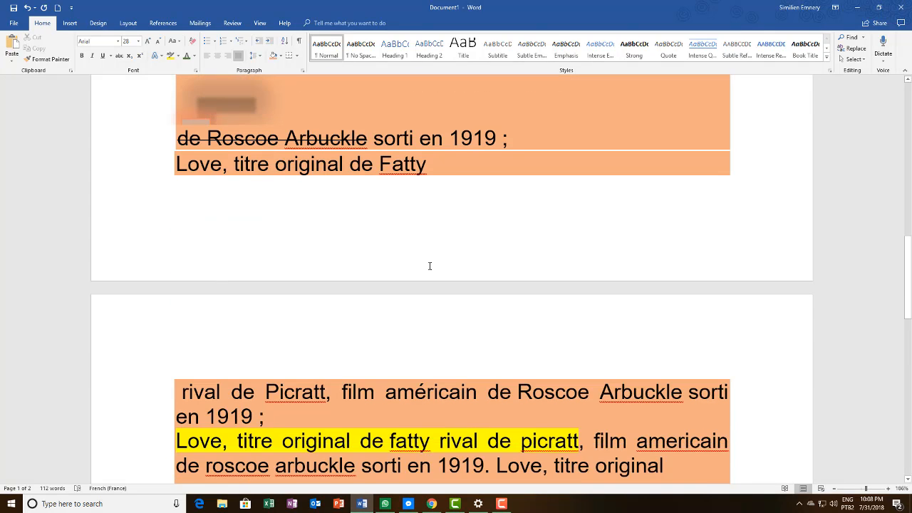
scroll(429, 265, "up", 15)
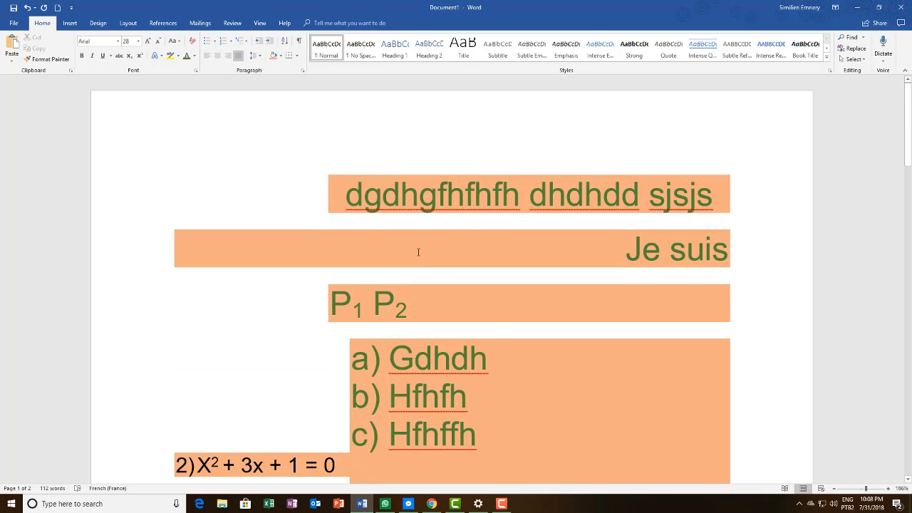
key("ctrl+a")
left_click(281, 56)
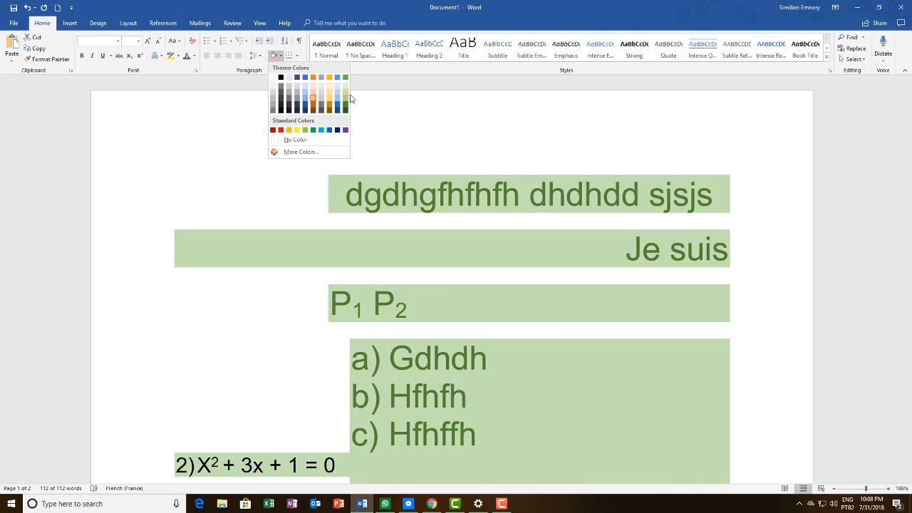
left_click(401, 117)
left_click(280, 57)
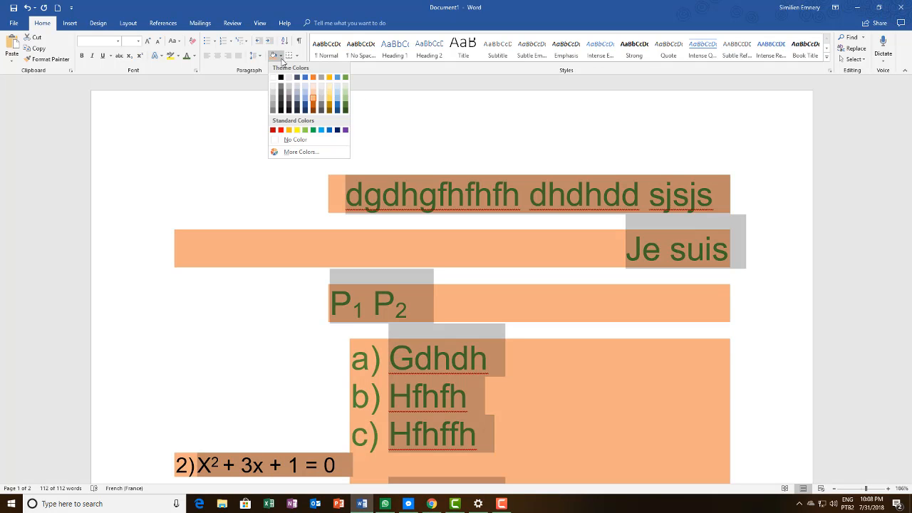
left_click(347, 100)
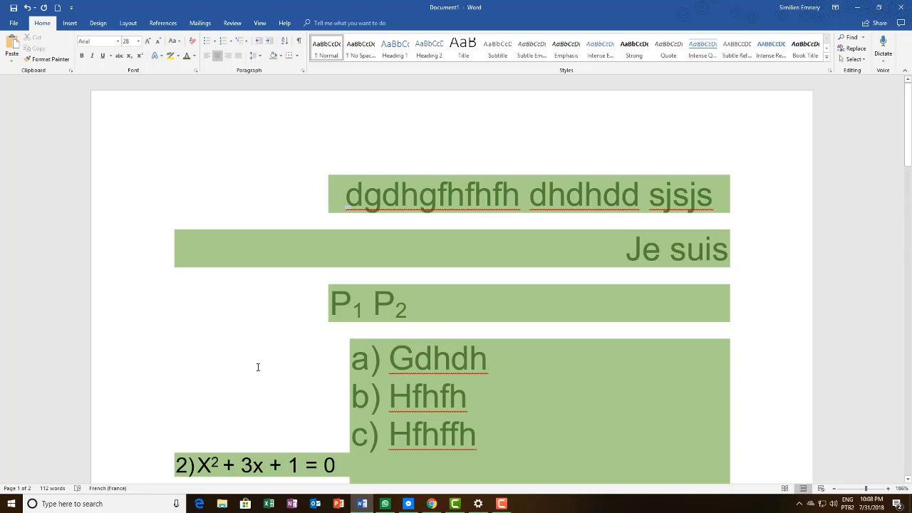
scroll(256, 367, "down", 3)
scroll(257, 365, "down", 8)
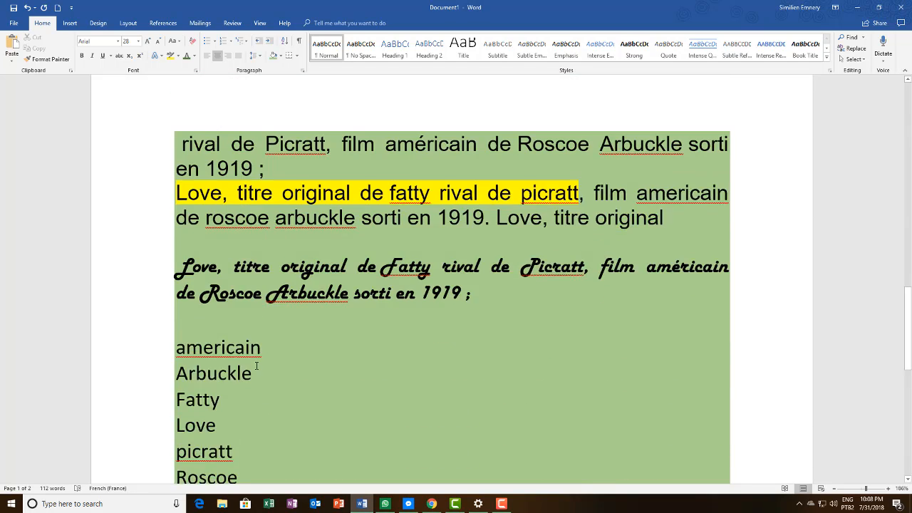
scroll(256, 365, "up", 10)
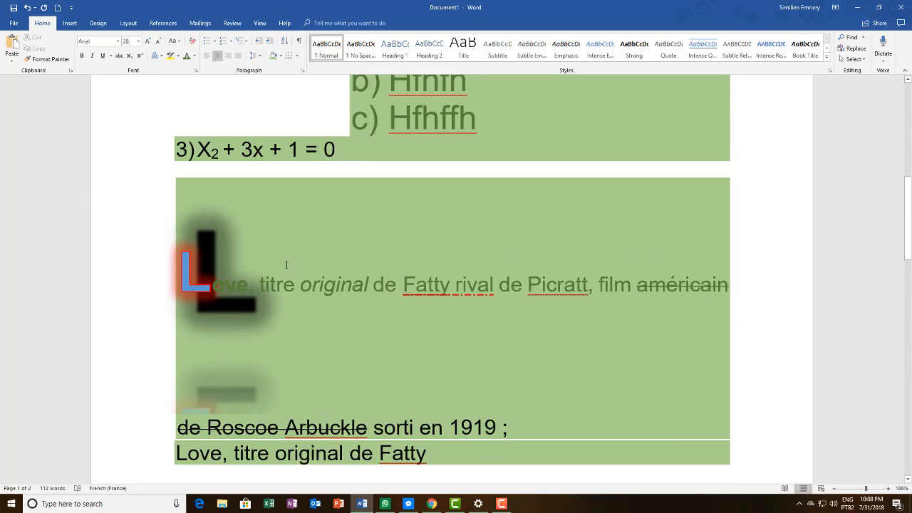
scroll(284, 262, "up", 2)
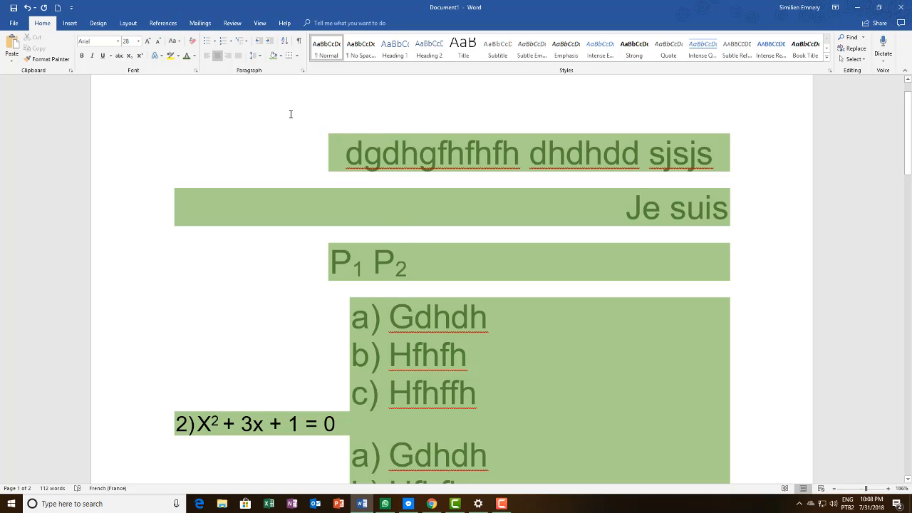
Apply a top border to the first line of text, "dgdhgfhfhfh dhdhdd sjsjs"
key("Home")
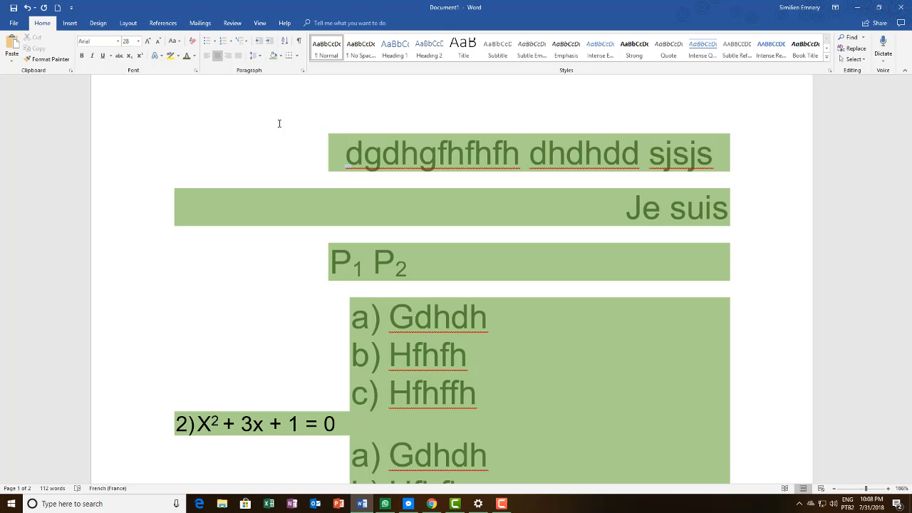
left_click_drag(346, 152, 706, 160)
left_click_drag(649, 154, 649, 154)
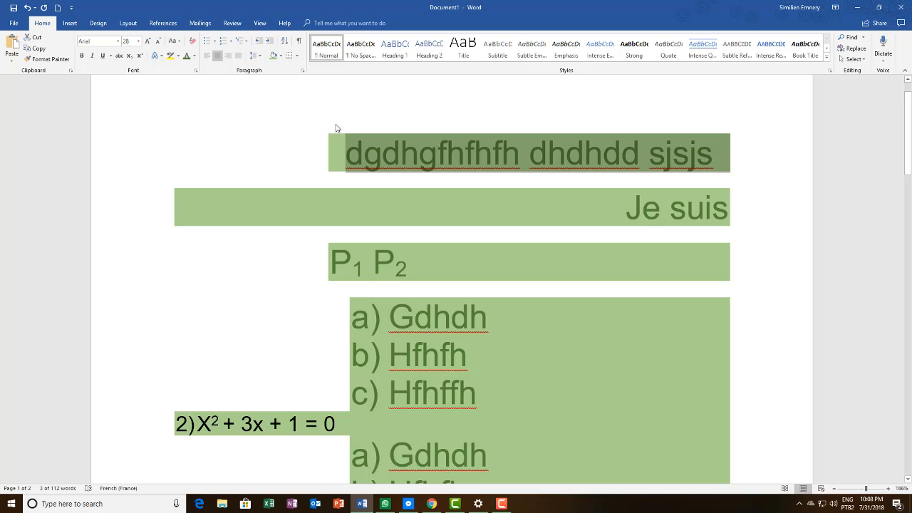
left_click(297, 59)
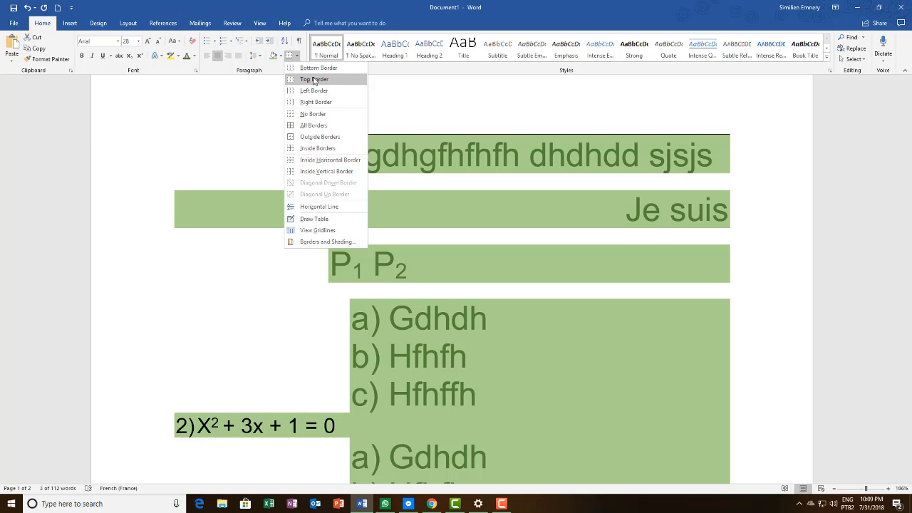
left_click(315, 79)
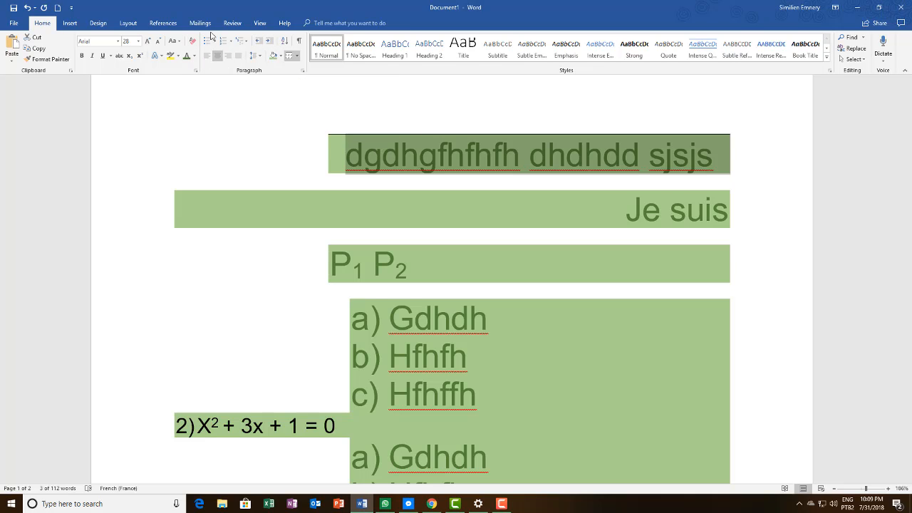
Choose a 3 pt thick-and-thin double line as the border style for the first line in Borders and Shading
left_click(296, 56)
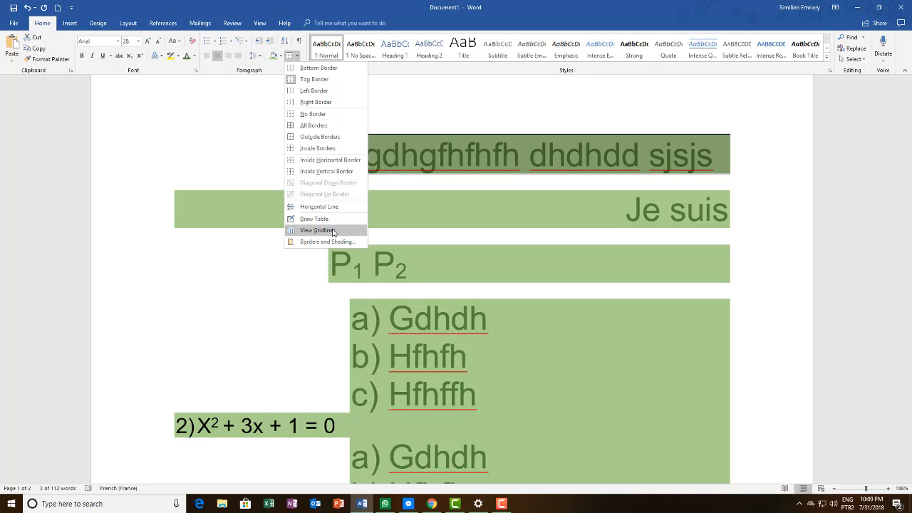
left_click(313, 242)
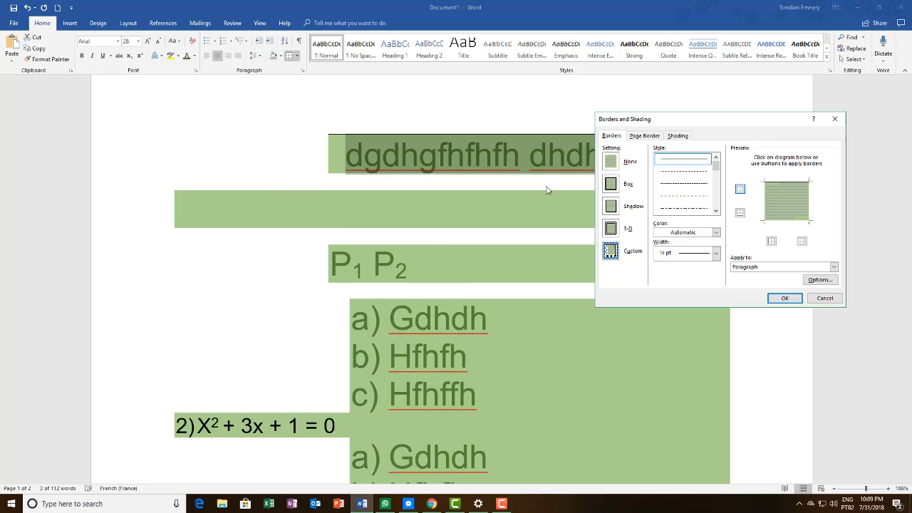
mouse_move(716, 165)
left_mouse_down()
mouse_move(717, 192)
mouse_move(717, 177)
left_mouse_up()
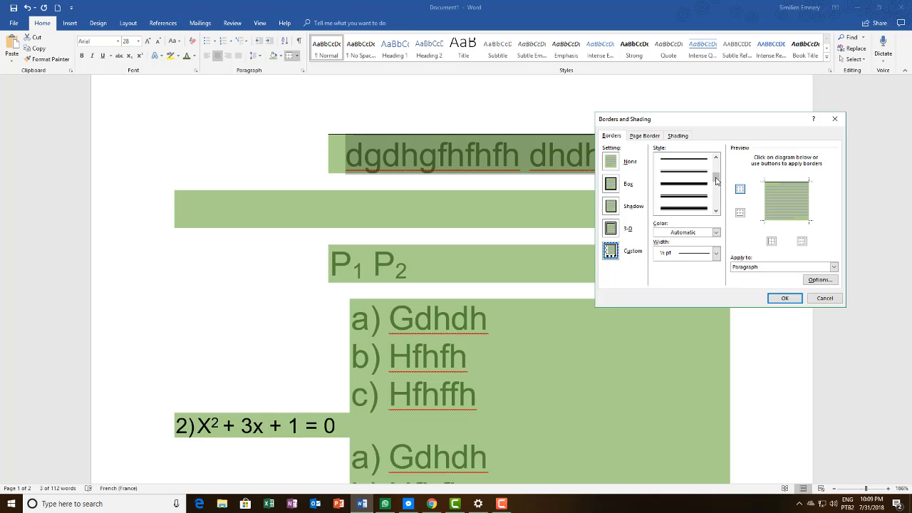
left_click(701, 189)
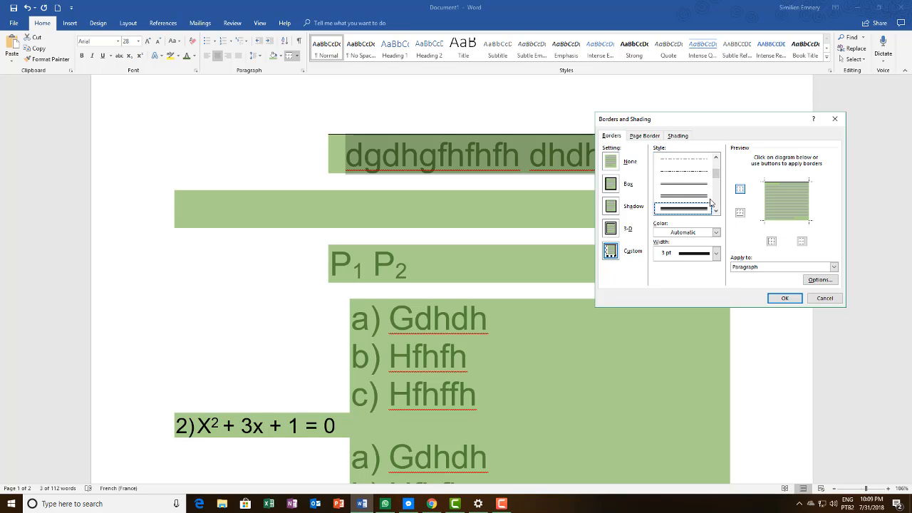
left_click(784, 298)
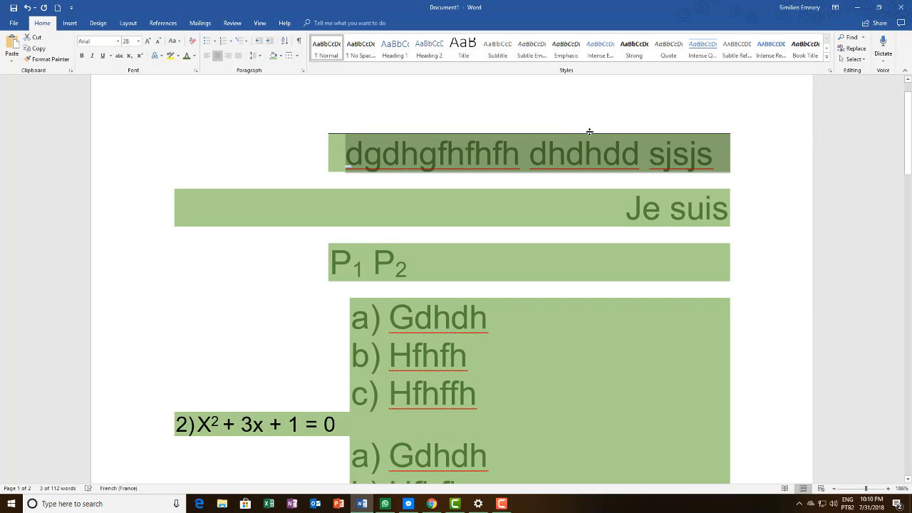
Apply All Borders to the first line of text using the thick double-line style
left_click(656, 135)
left_click_drag(729, 135, 309, 140)
left_click(298, 56)
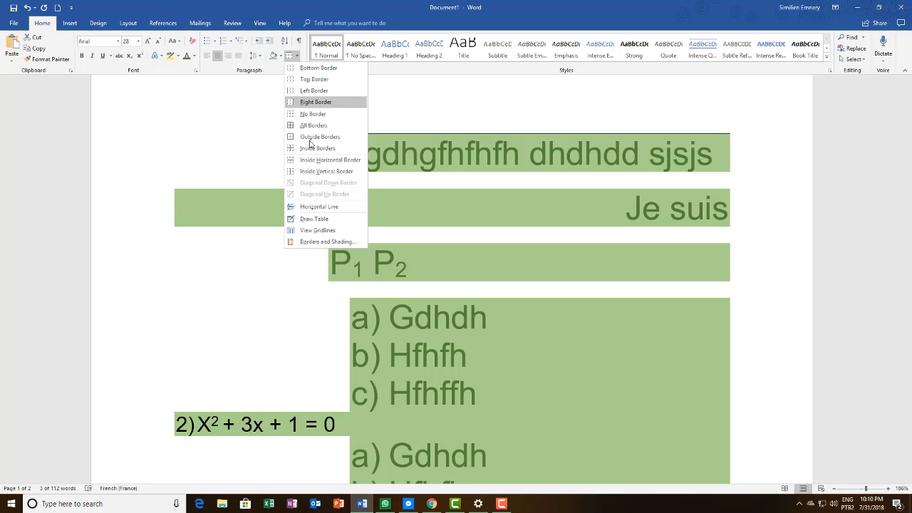
left_click(866, 489)
mouse_move(867, 490)
left_mouse_down()
mouse_move(887, 490)
mouse_move(835, 490)
mouse_move(861, 490)
left_mouse_up()
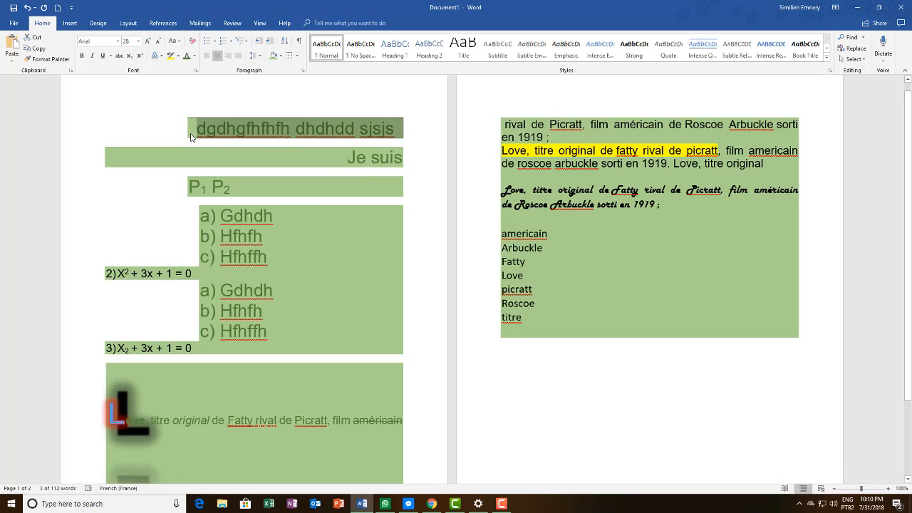
left_click(296, 56)
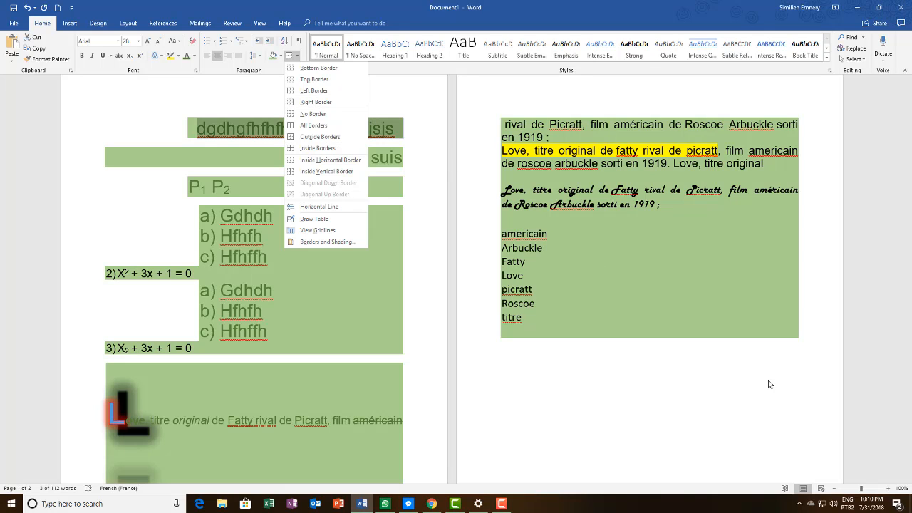
left_click(875, 489)
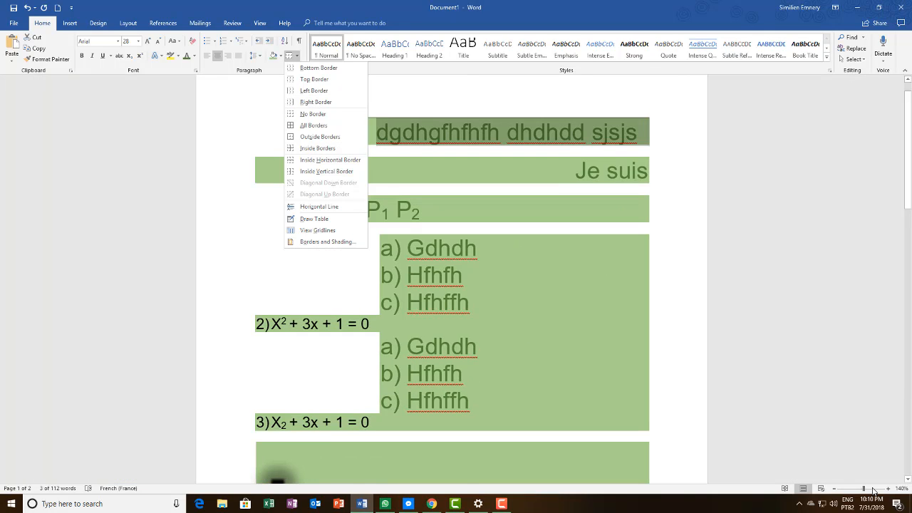
left_click(873, 489)
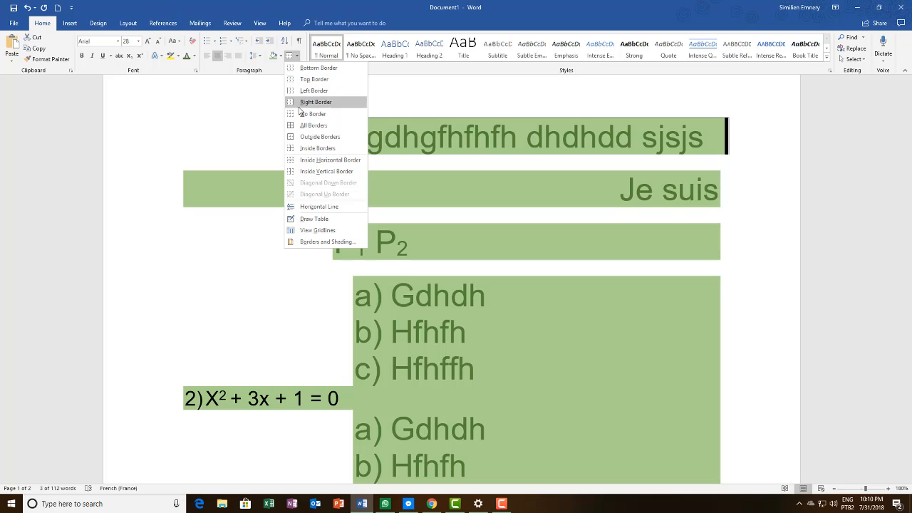
left_click(312, 126)
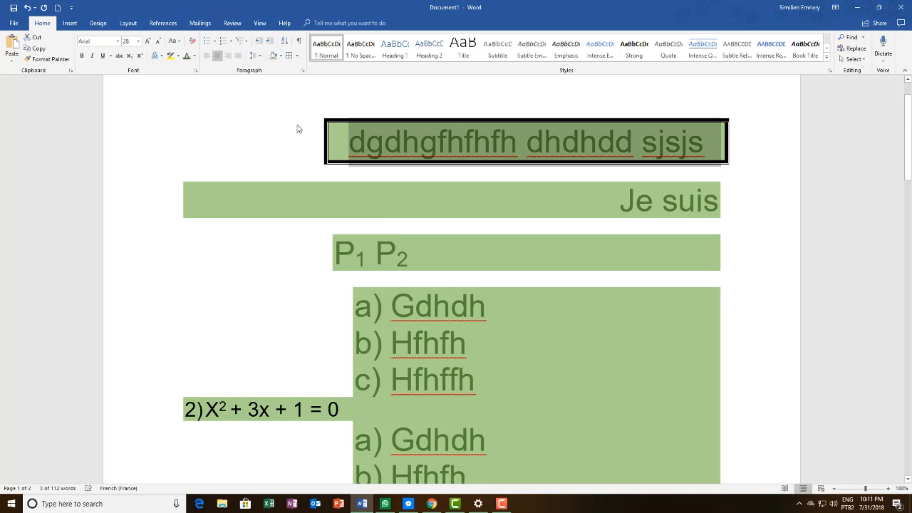
Insert a horizontal line below "Je suis" and apply all borders around the text and the line
left_click(756, 170)
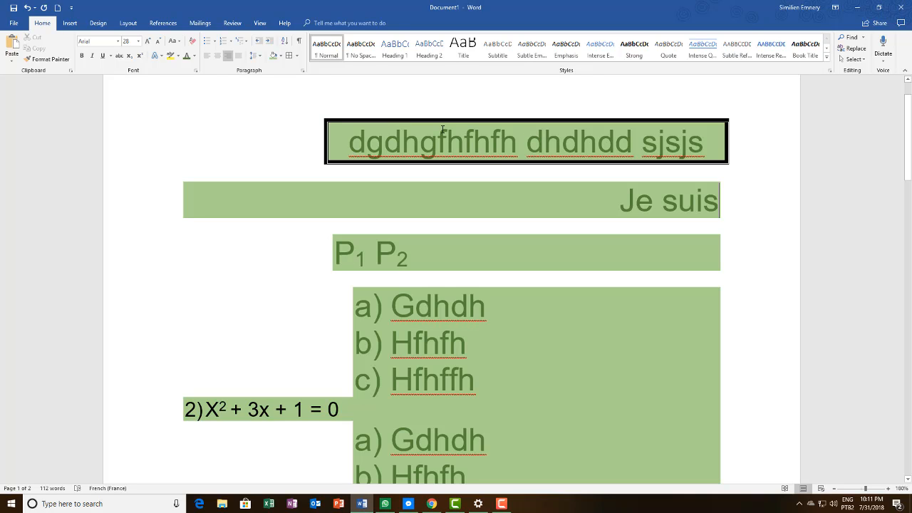
left_click(299, 58)
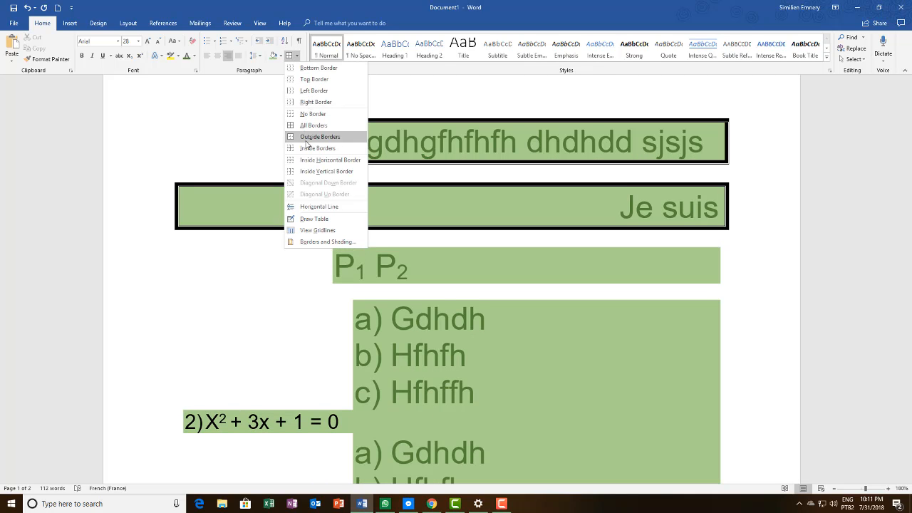
left_click(471, 120)
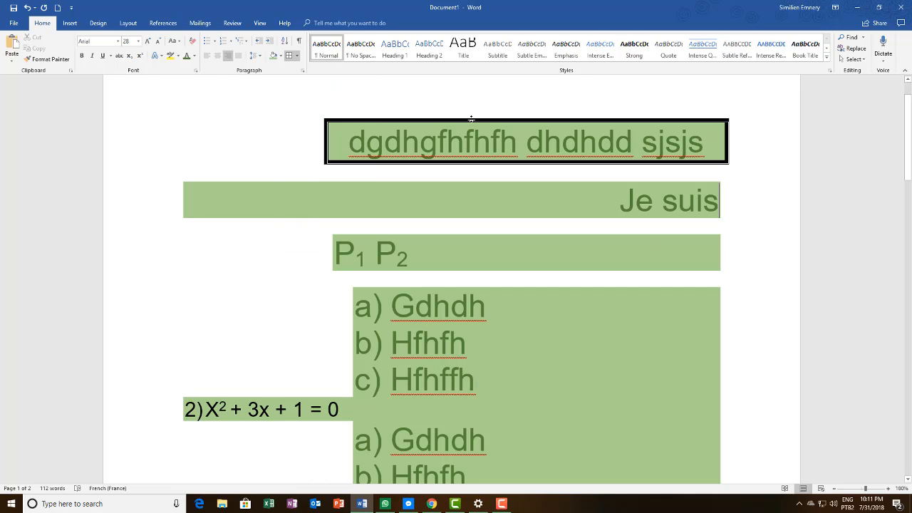
left_click(297, 58)
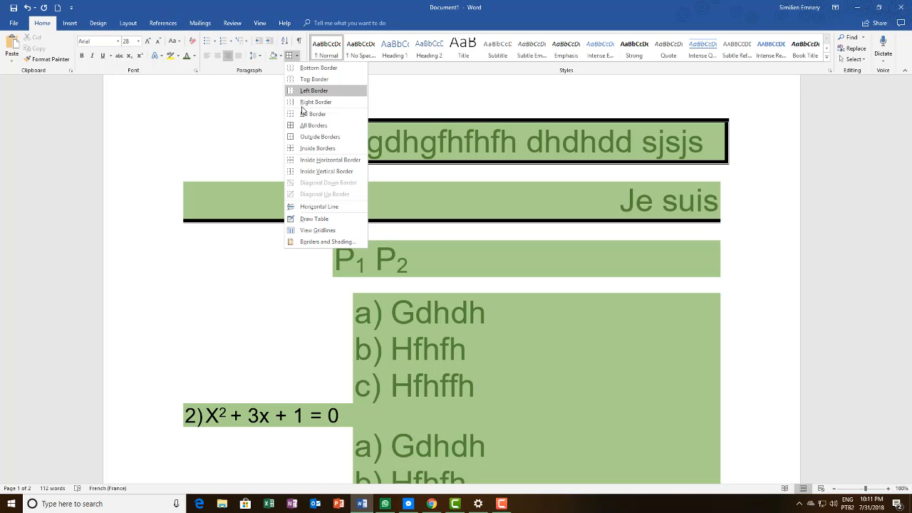
left_click(303, 208)
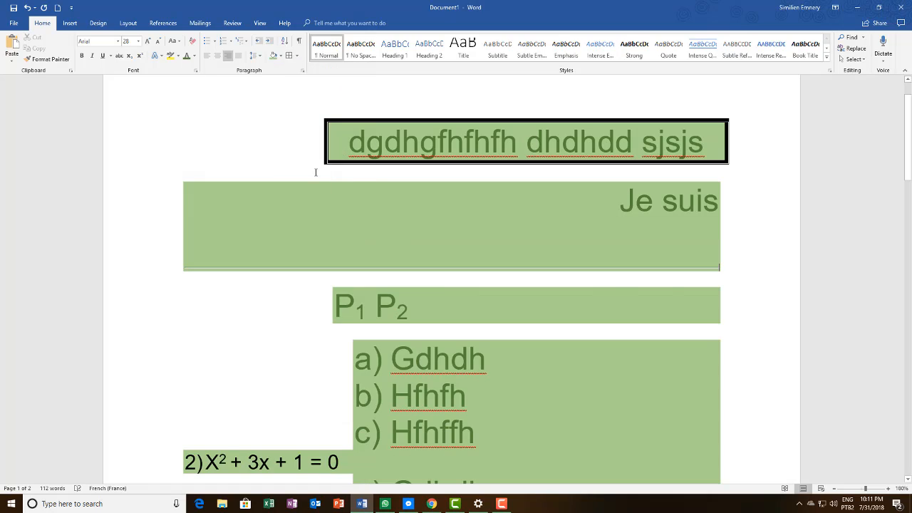
left_click(292, 57)
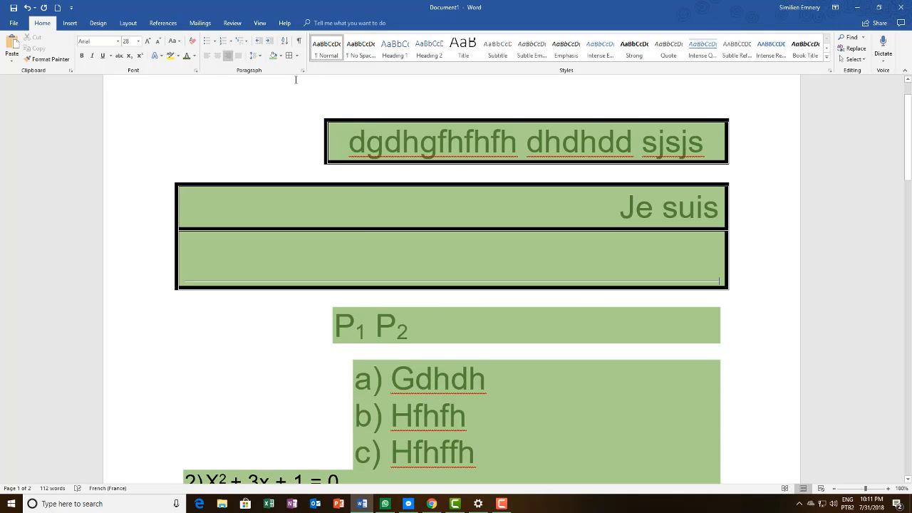
Switch the border style back to a plain single line and apply all borders to the "P₁ P₂" paragraph
left_click(299, 59)
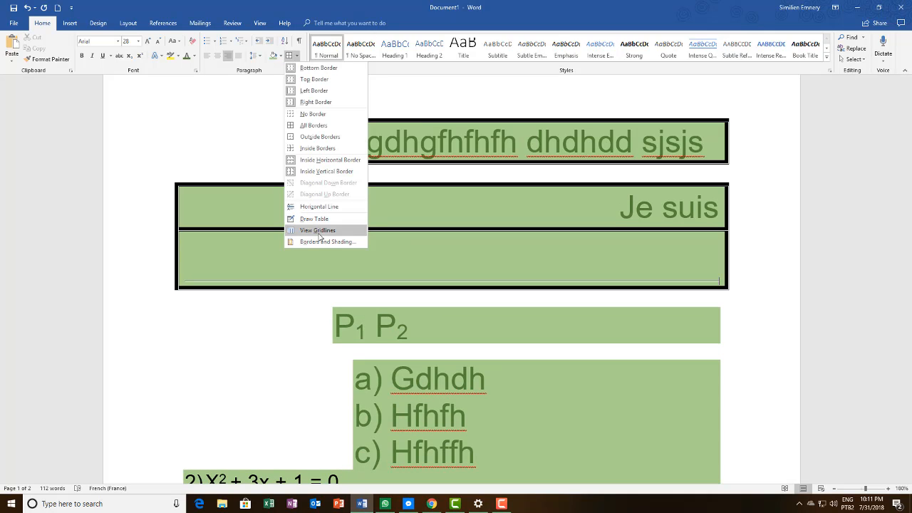
left_click(356, 246)
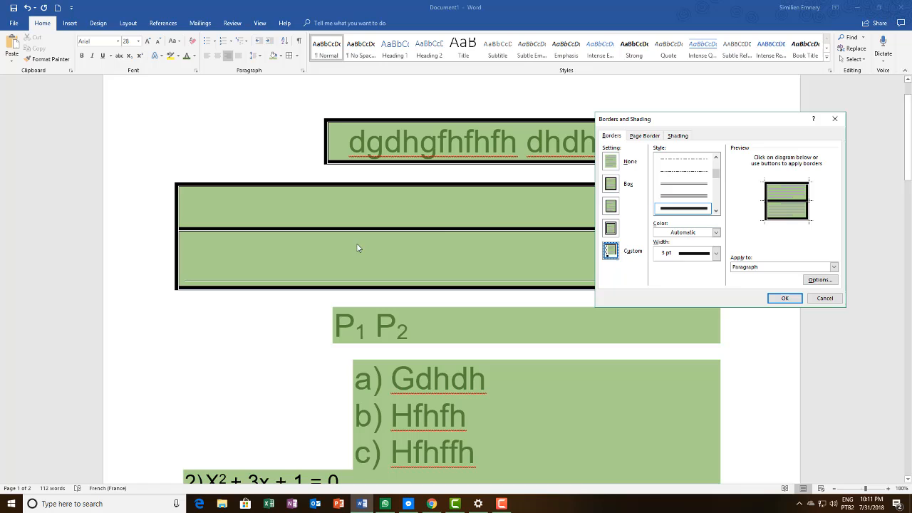
left_click(715, 158)
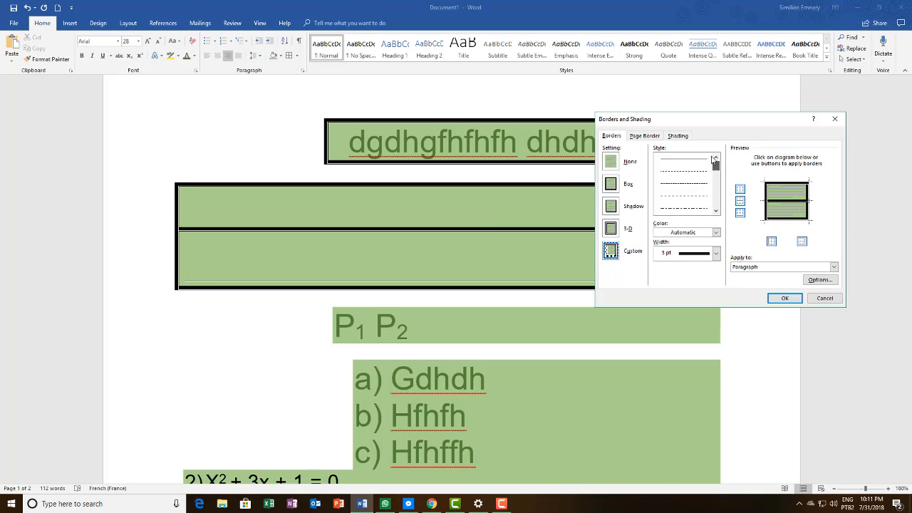
left_click(784, 298)
scroll(588, 269, "down", 2)
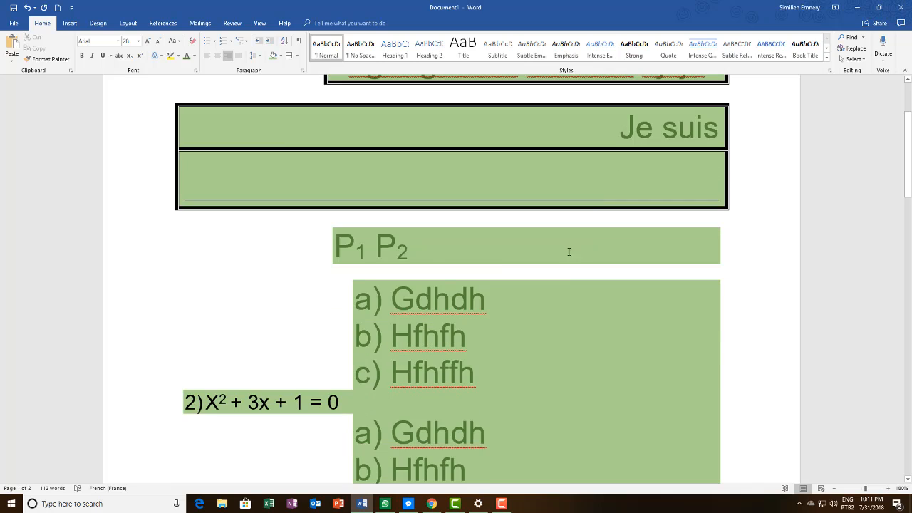
left_click_drag(331, 234, 506, 253)
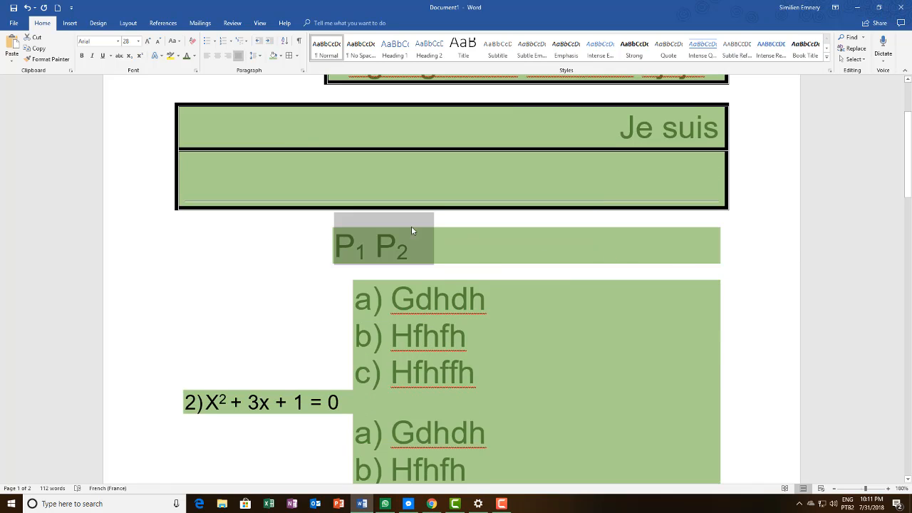
left_click(291, 57)
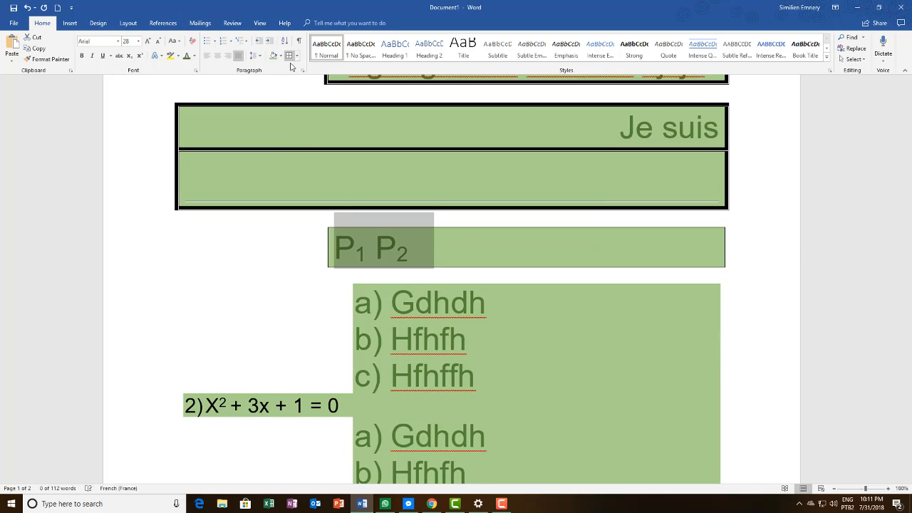
Choose a 3 pt diagonally striped line as the border style for the "P₁ P₂" paragraph in Borders and Shading
left_click(323, 231)
left_click_drag(322, 232, 431, 251)
left_click(730, 266)
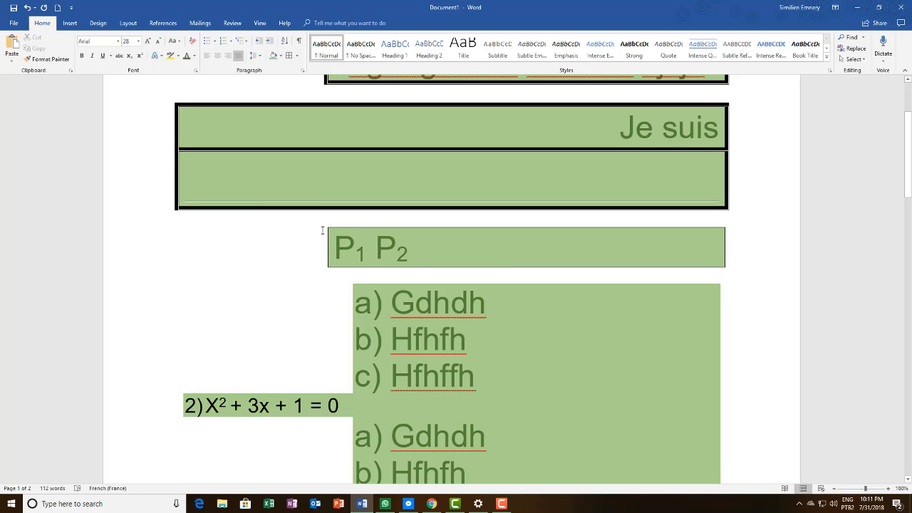
left_click_drag(323, 230, 639, 253)
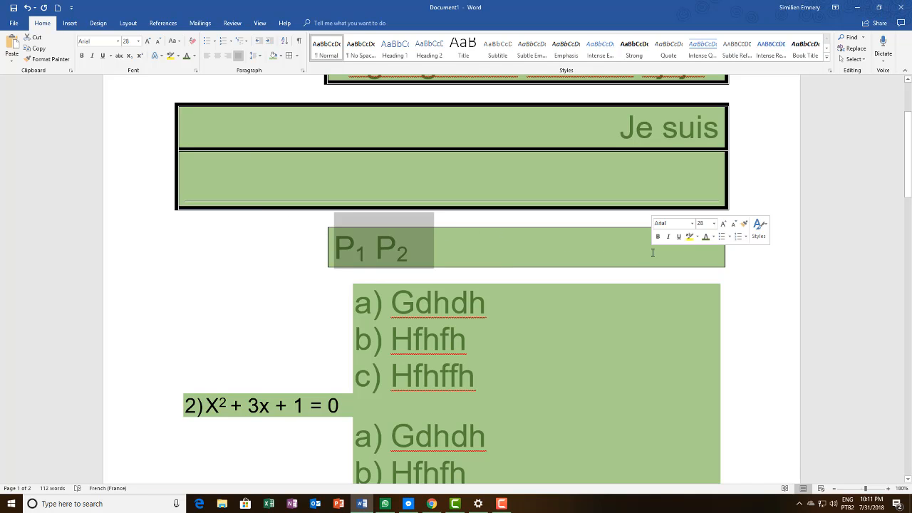
left_click(297, 58)
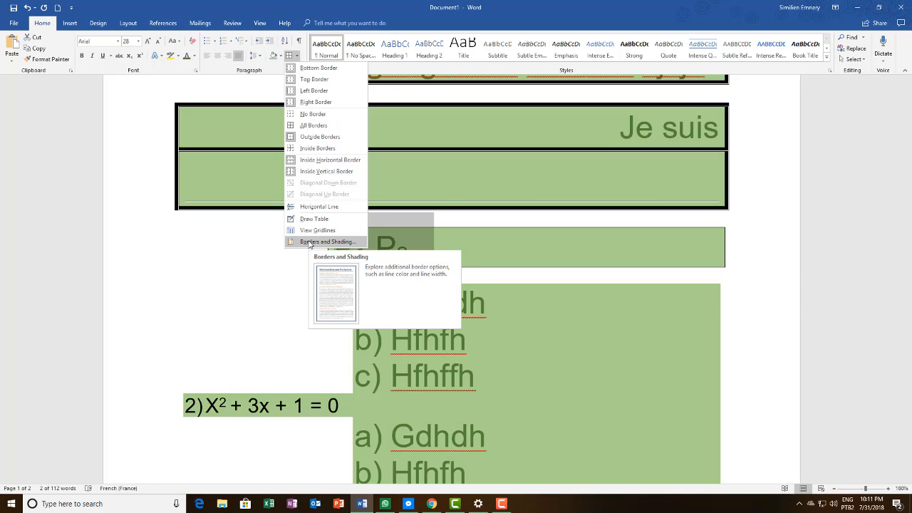
left_click(326, 241)
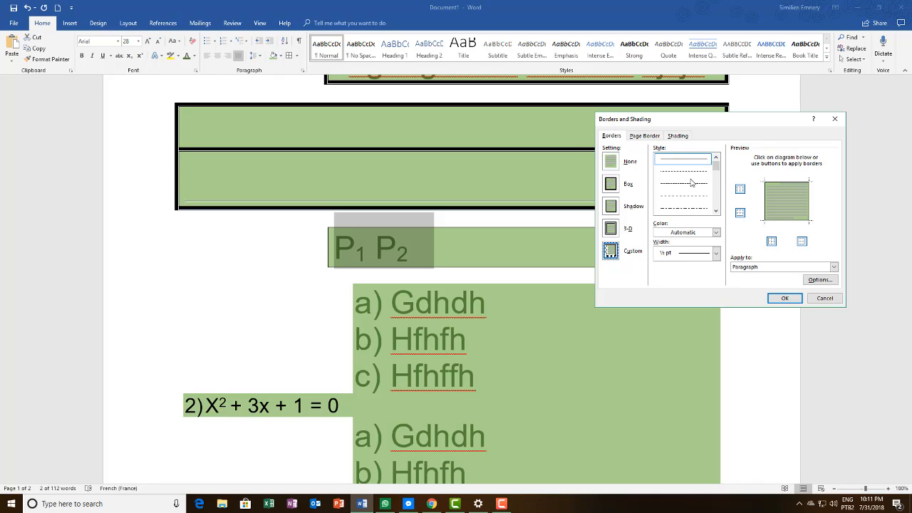
scroll(690, 182, "down", 5)
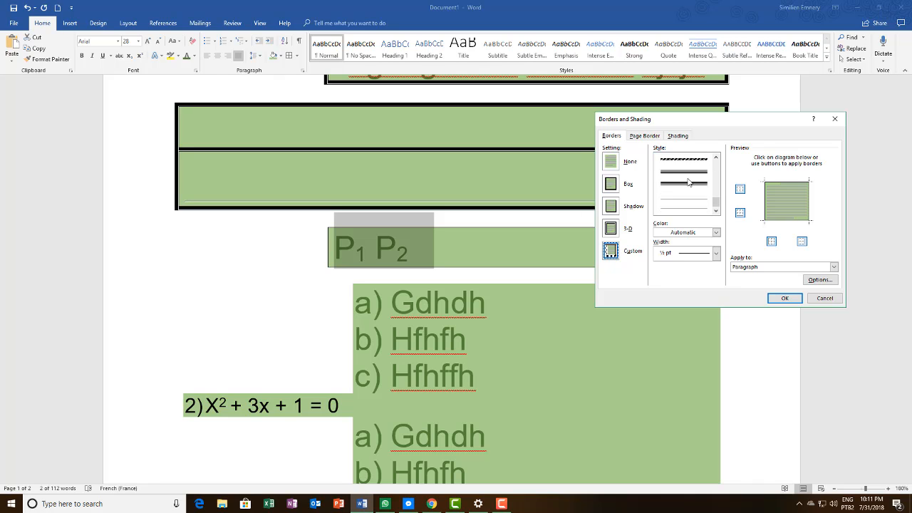
scroll(689, 182, "down", 2)
left_click(690, 197)
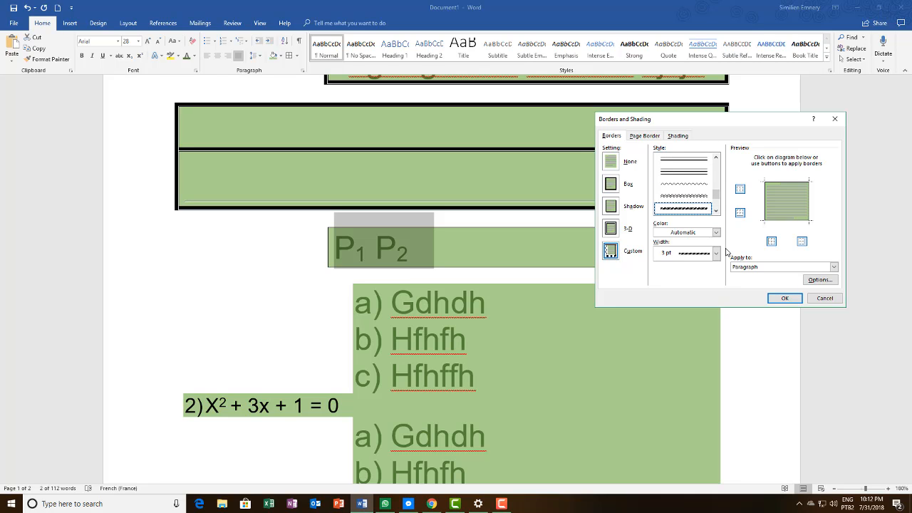
left_click(784, 299)
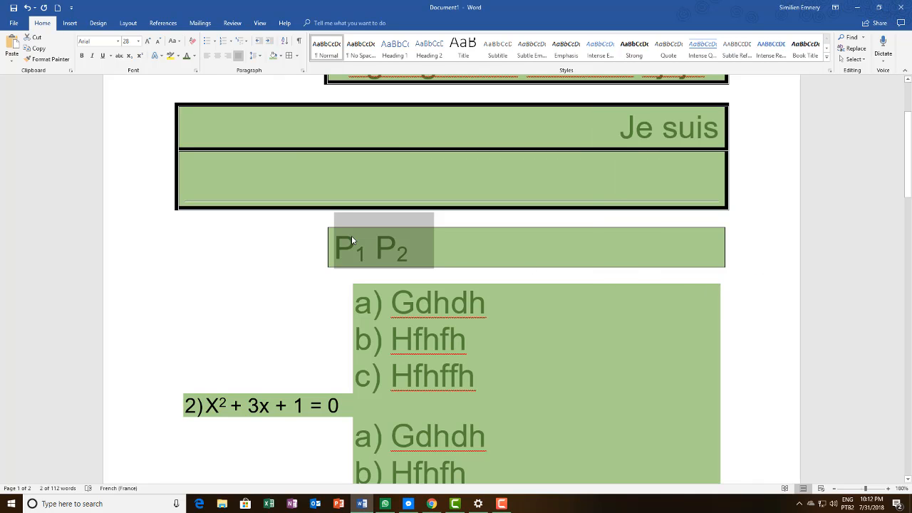
Apply all borders to the "P₁ P₂" paragraph using the striped line style
left_click(297, 57)
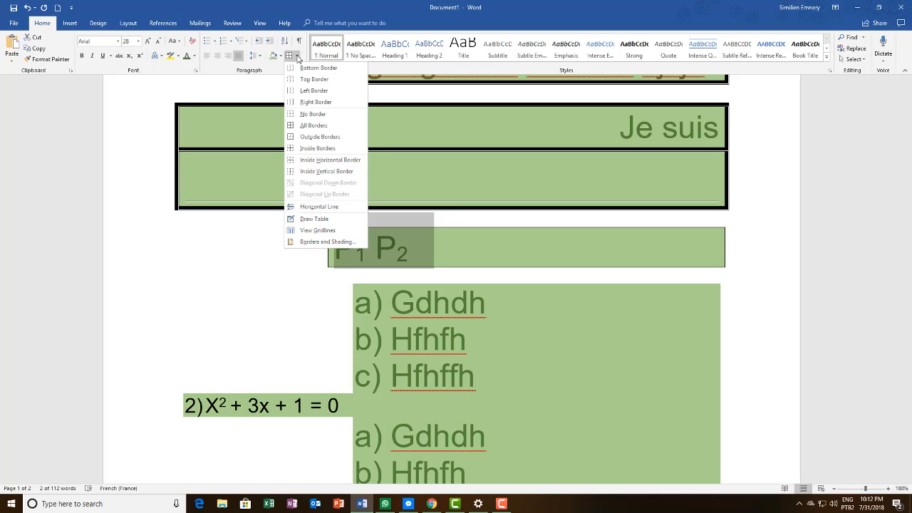
left_click(308, 114)
left_click(719, 267)
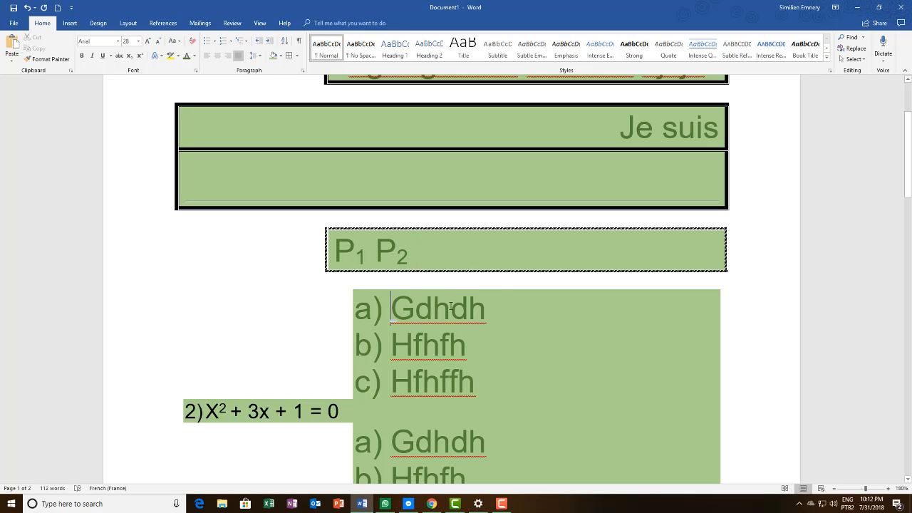
Open Borders and Shading for the first "a) Gdhdh" list item and choose the Box setting
left_click_drag(451, 308, 508, 310)
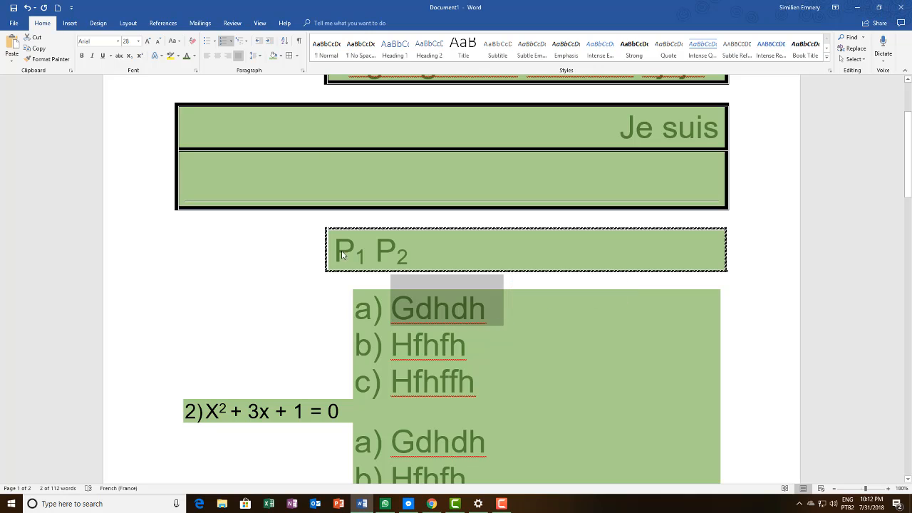
left_click(296, 58)
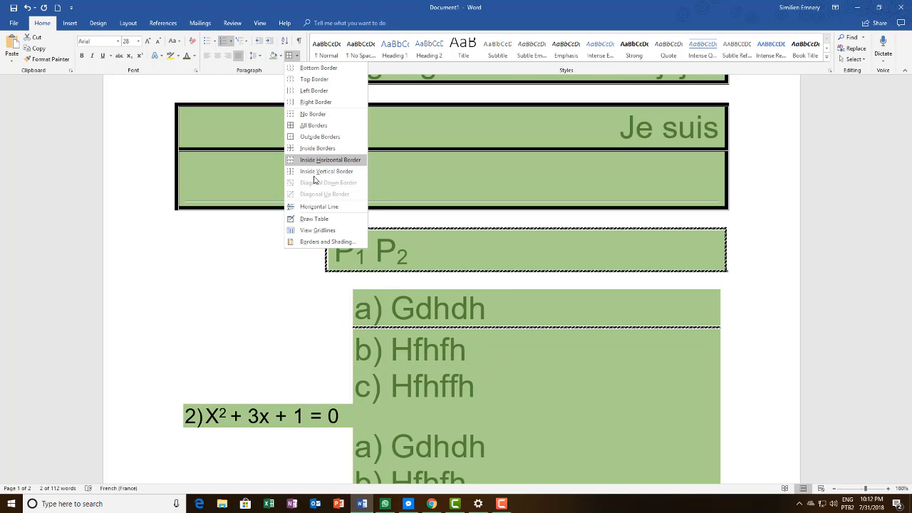
left_click(326, 242)
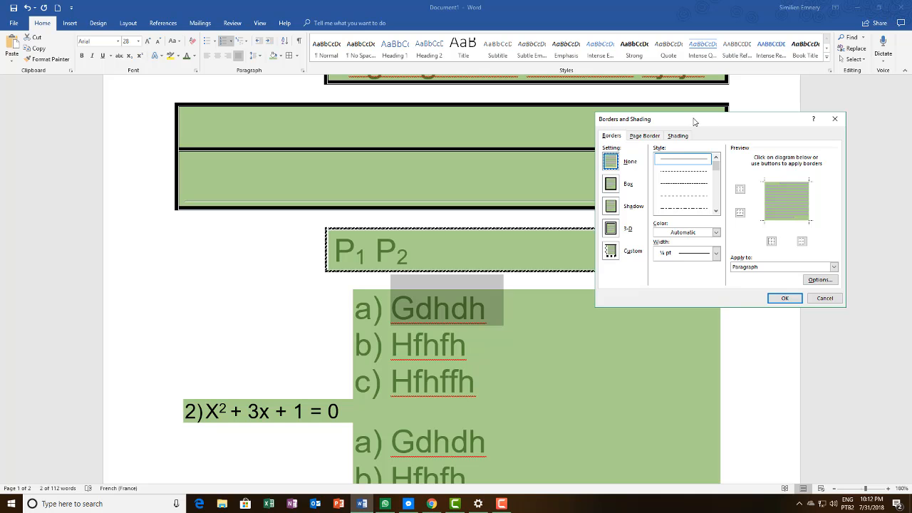
mouse_move(677, 129)
left_mouse_down()
mouse_move(733, 117)
mouse_move(750, 135)
mouse_move(723, 116)
left_mouse_up()
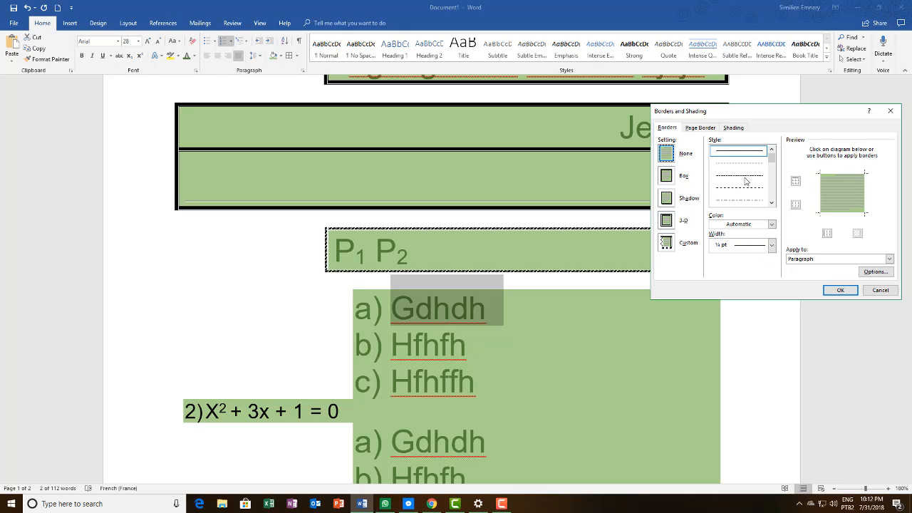
left_click_drag(772, 157, 771, 197)
left_click(667, 176)
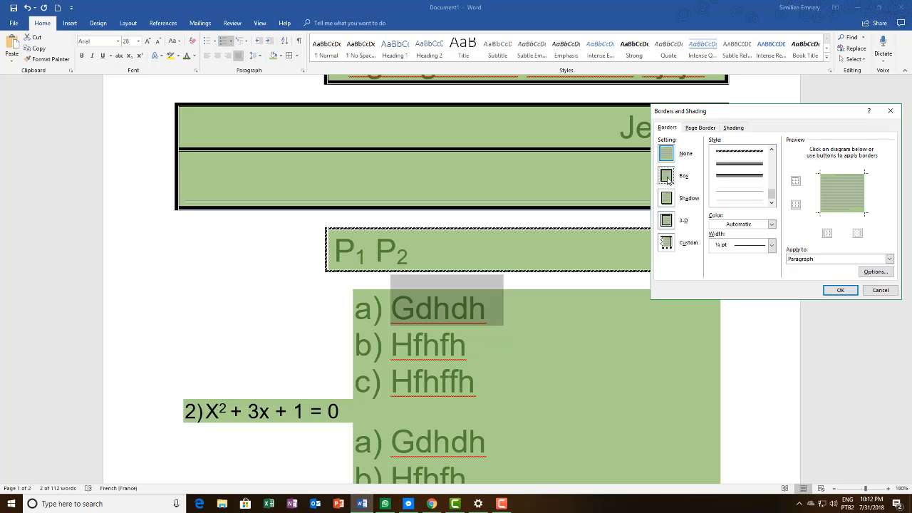
left_click(748, 226)
left_click(751, 206)
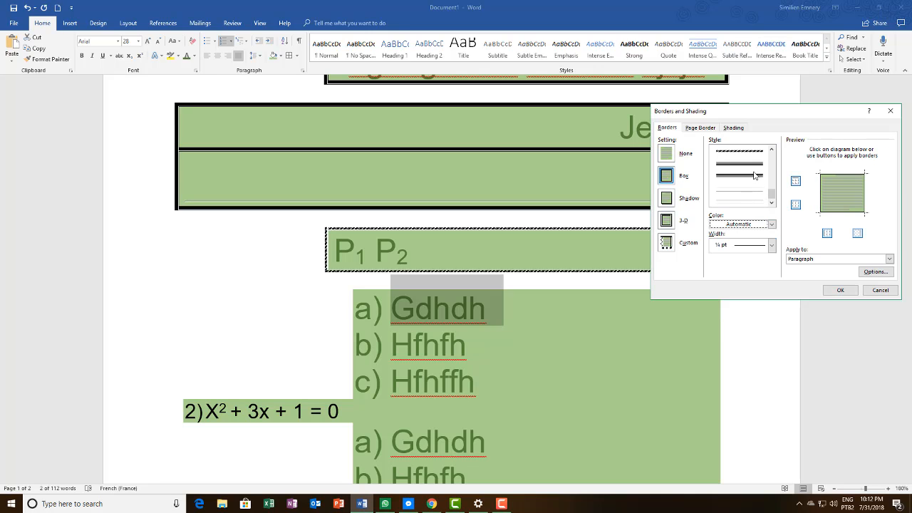
Give the first "a) Gdhdh" item's box border a blue, 3 pt diagonally striped line and apply it
left_click(746, 172)
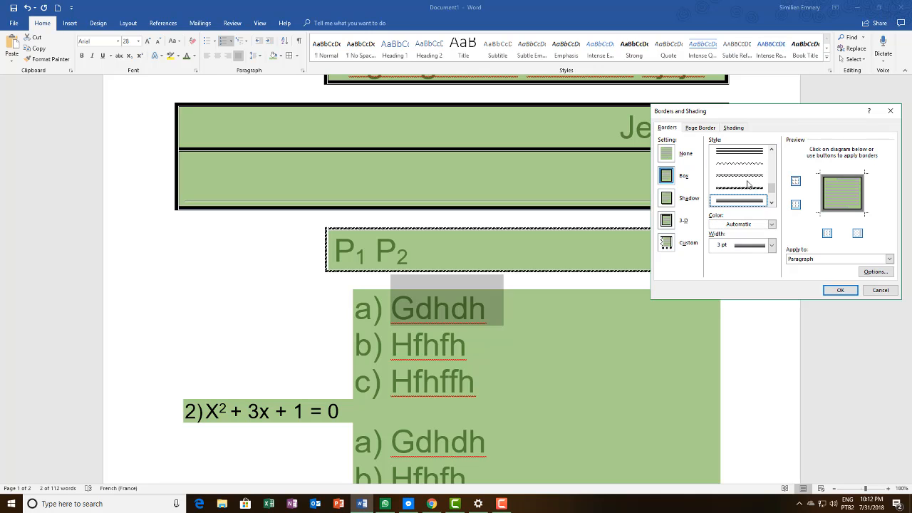
left_click(761, 225)
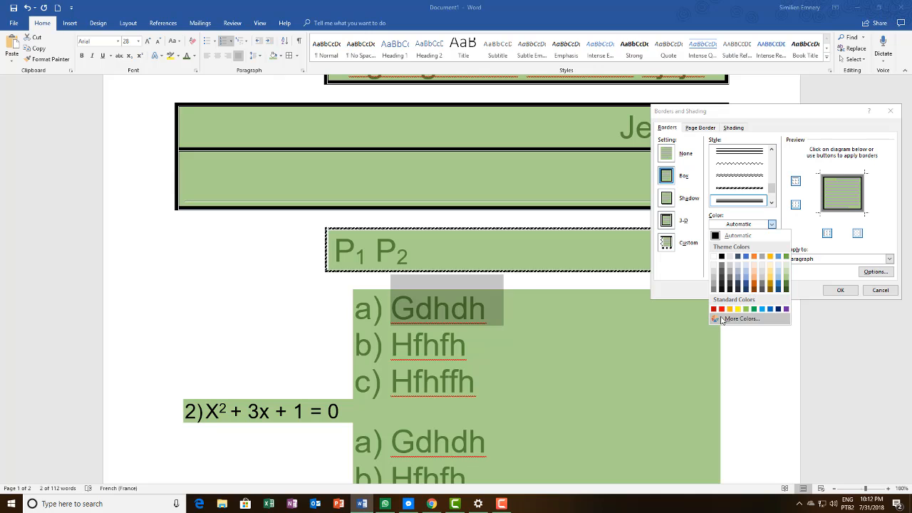
left_click(771, 309)
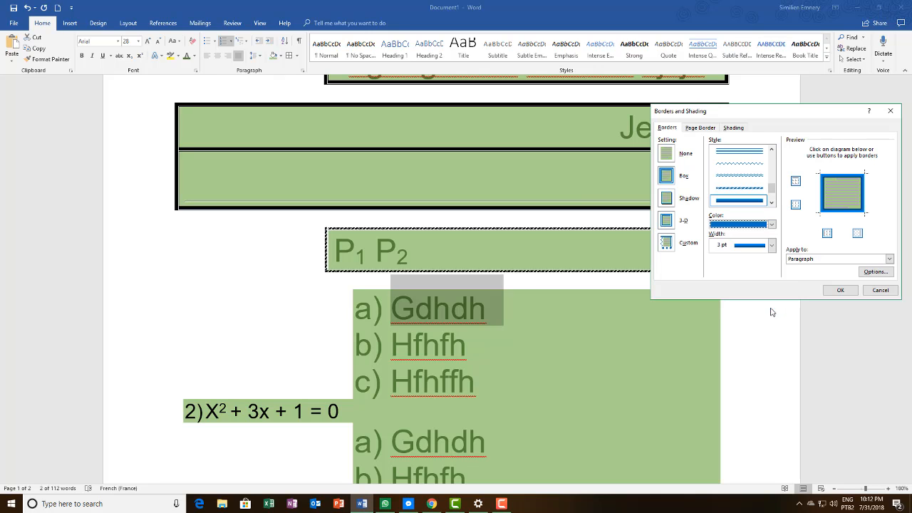
left_click(748, 194)
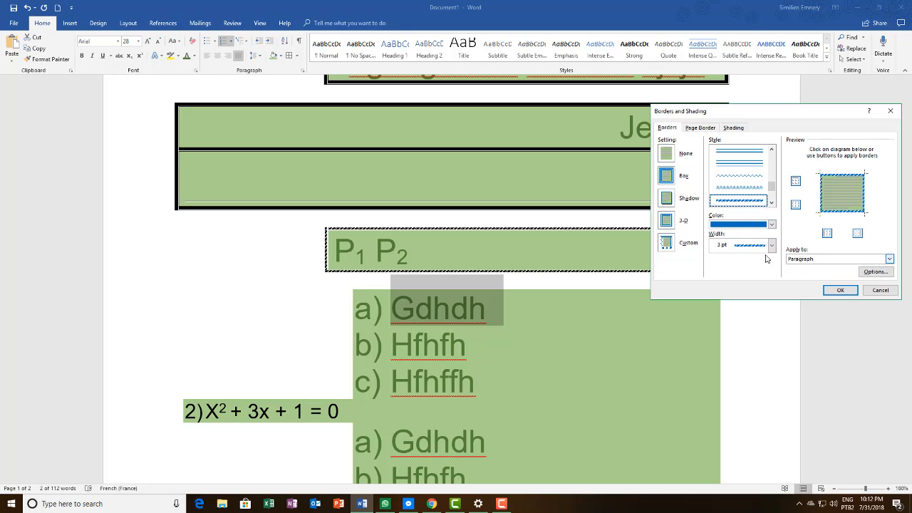
left_click(837, 292)
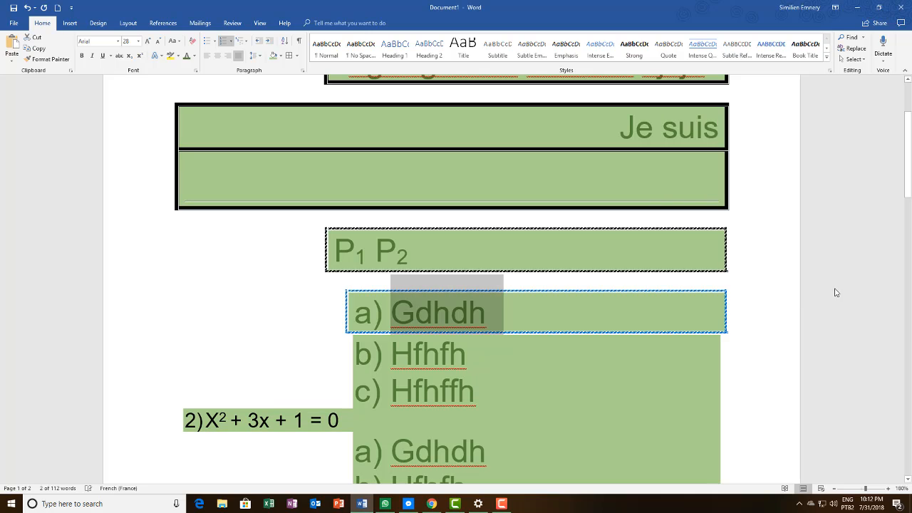
left_click(509, 316)
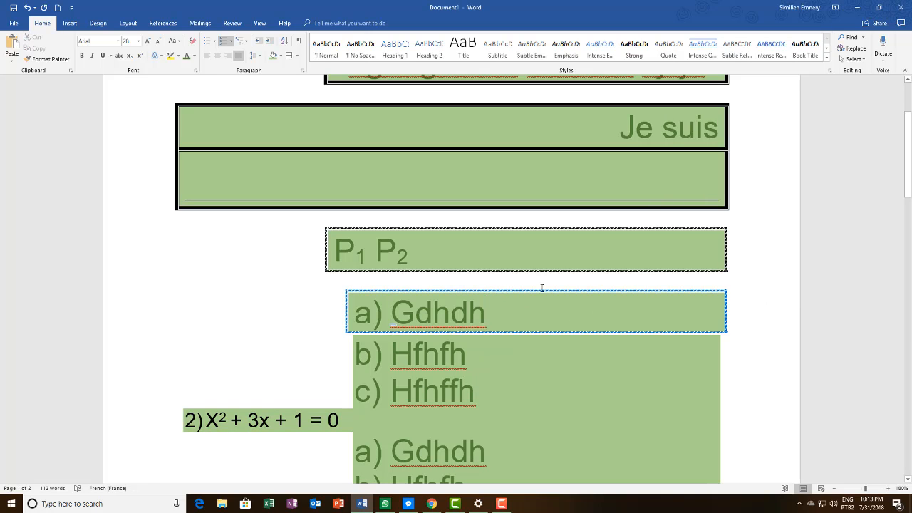
Open Borders and Shading for the second "c) Hfhffh" list item and look over the page border and paragraph border options
scroll(575, 325, "down", 4)
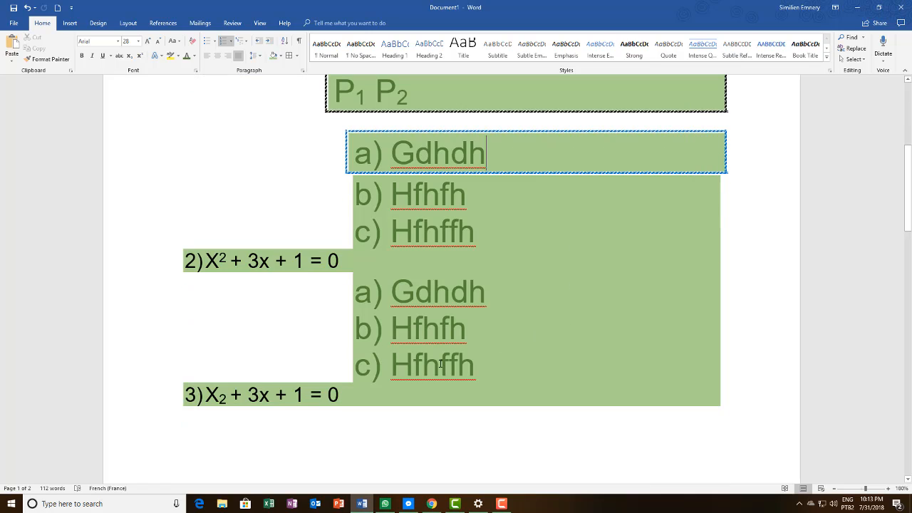
left_click_drag(531, 365, 411, 366)
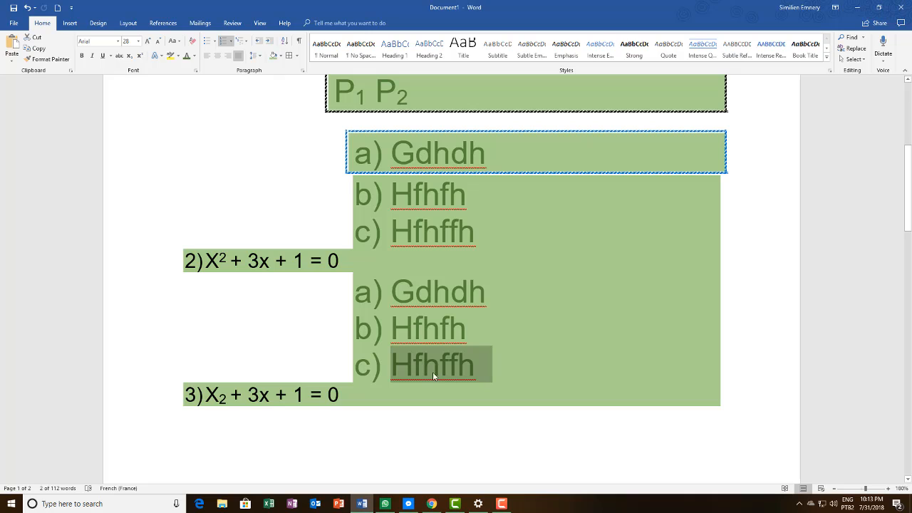
left_click(297, 56)
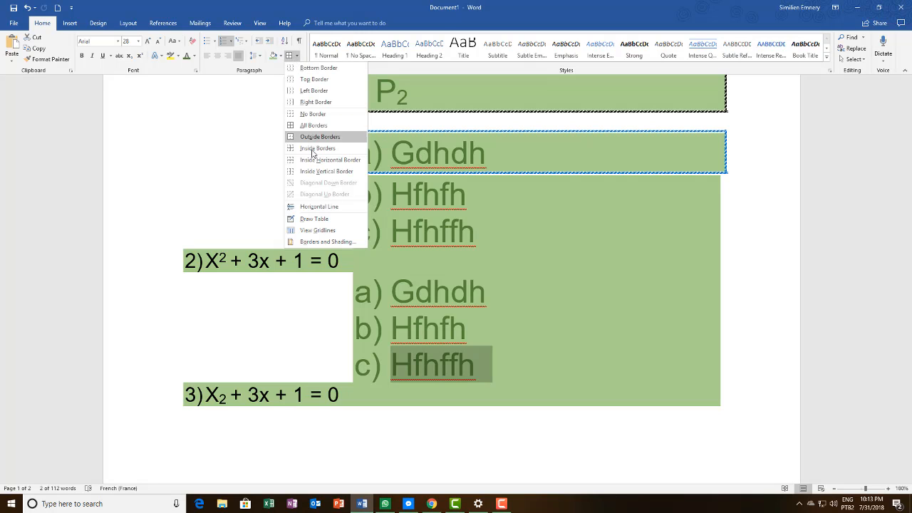
left_click(320, 242)
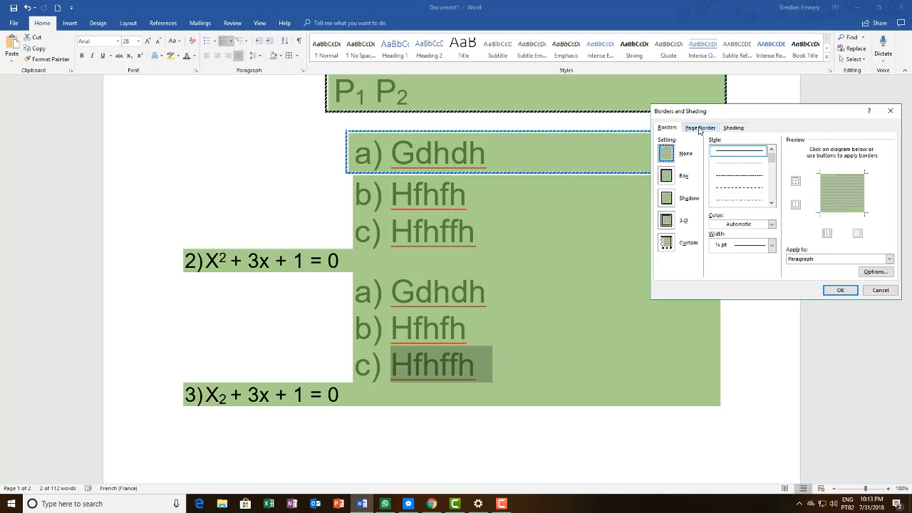
left_click(699, 129)
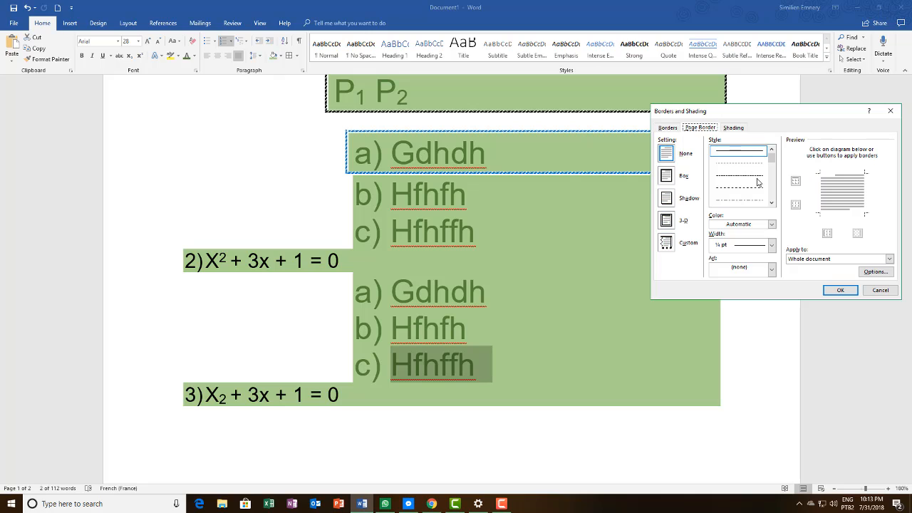
left_click(667, 129)
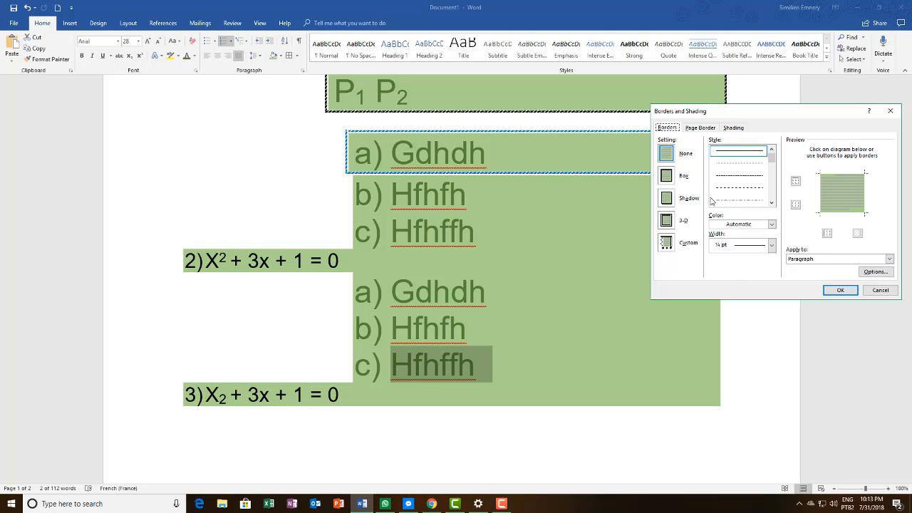
Set the shading fill for the second "c) Hfhffh" paragraph to purple
left_click(735, 128)
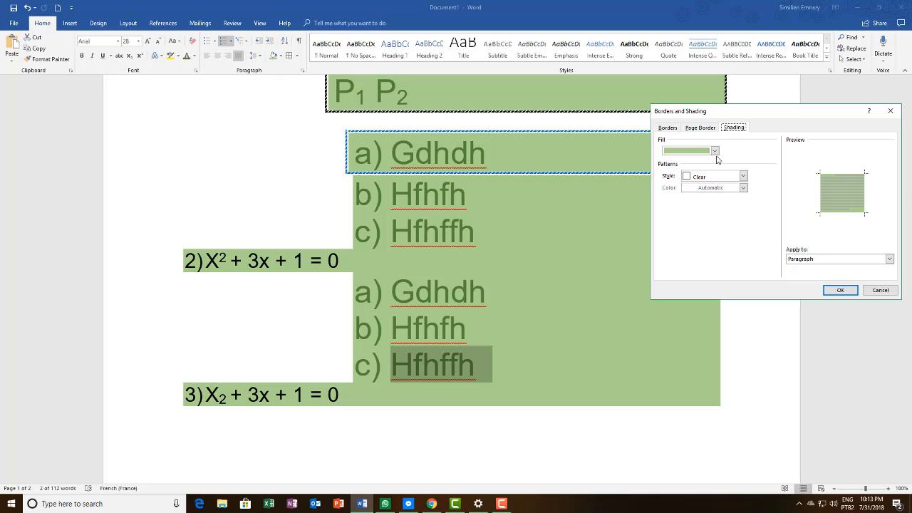
left_click(716, 153)
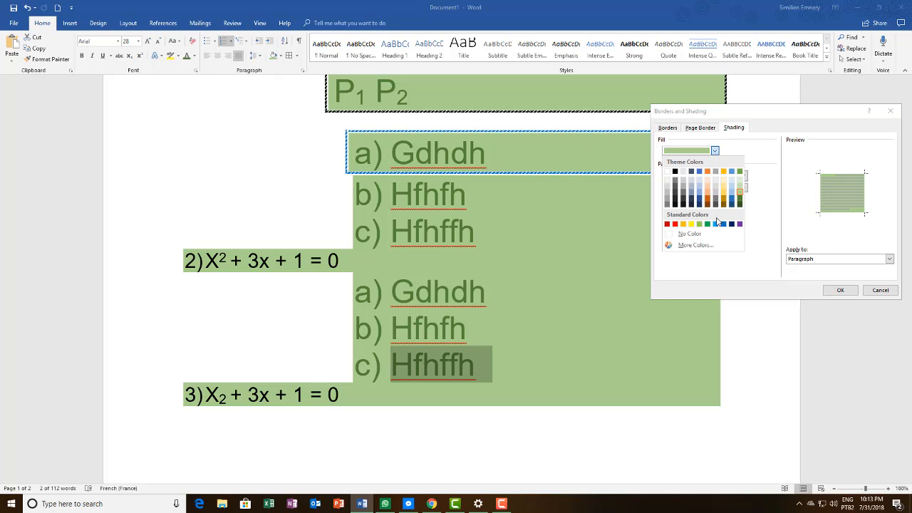
left_click(740, 223)
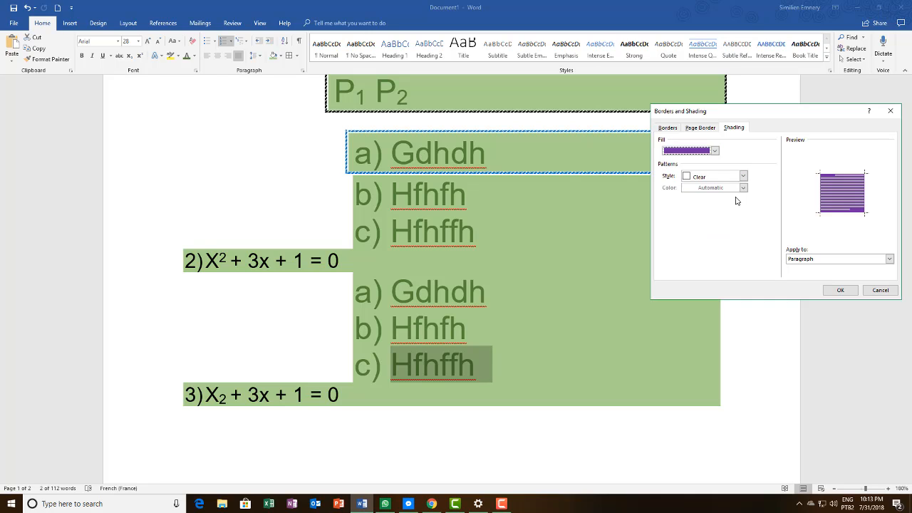
Set the shading pattern for the second "c) Hfhffh" paragraph to 25% with a light gold pattern color
left_click(743, 176)
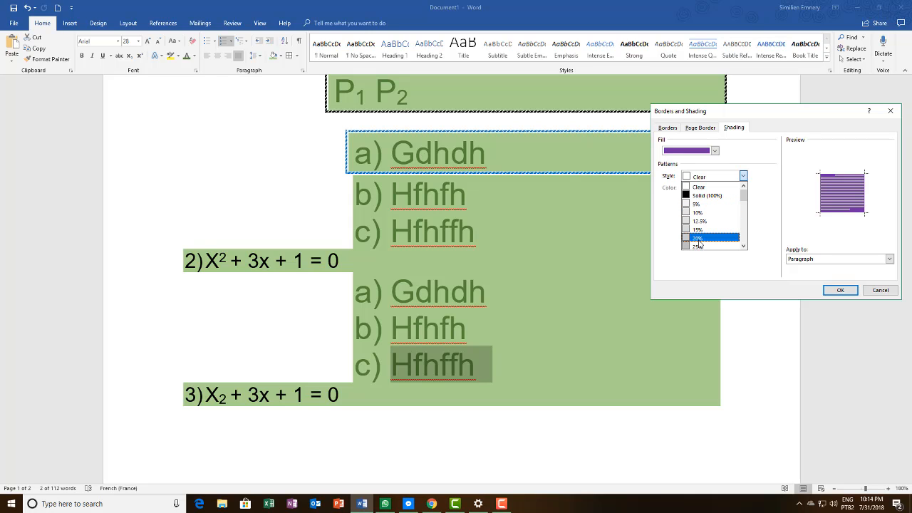
scroll(699, 235, "down", 3)
scroll(699, 241, "up", 2)
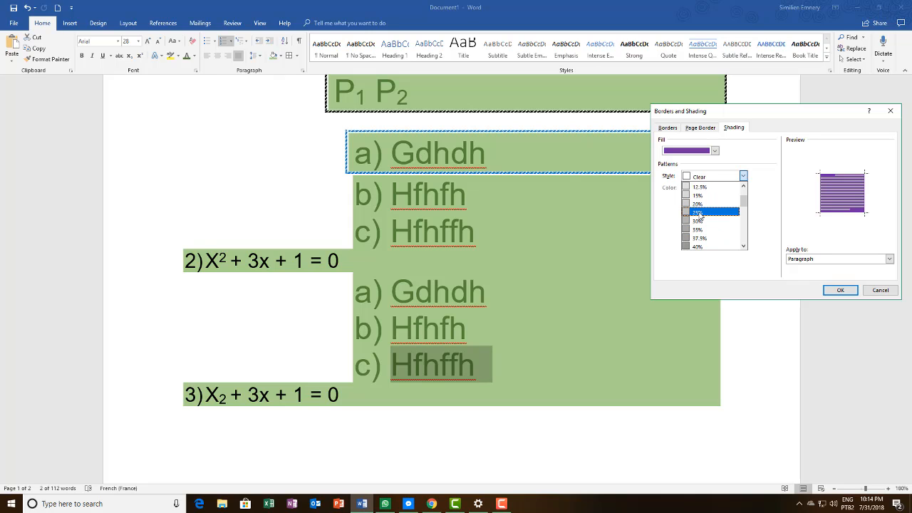
left_click(699, 212)
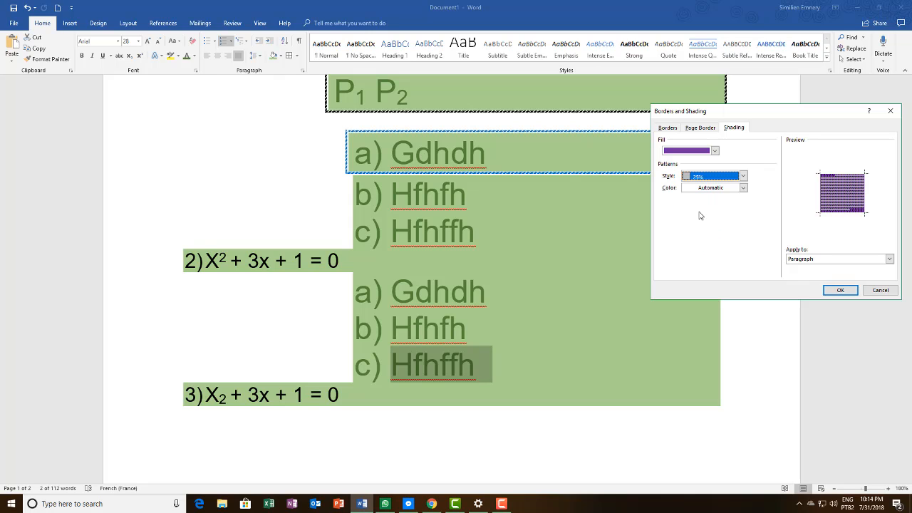
left_click(742, 188)
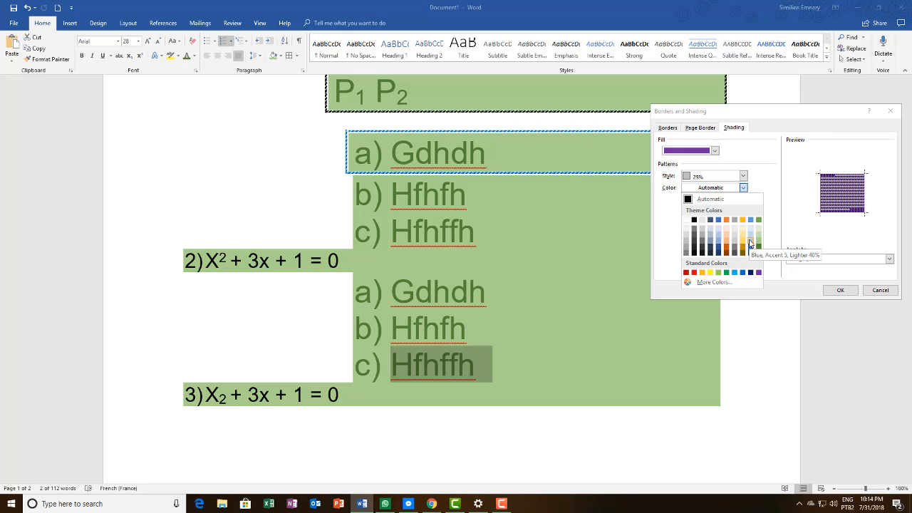
left_click(743, 243)
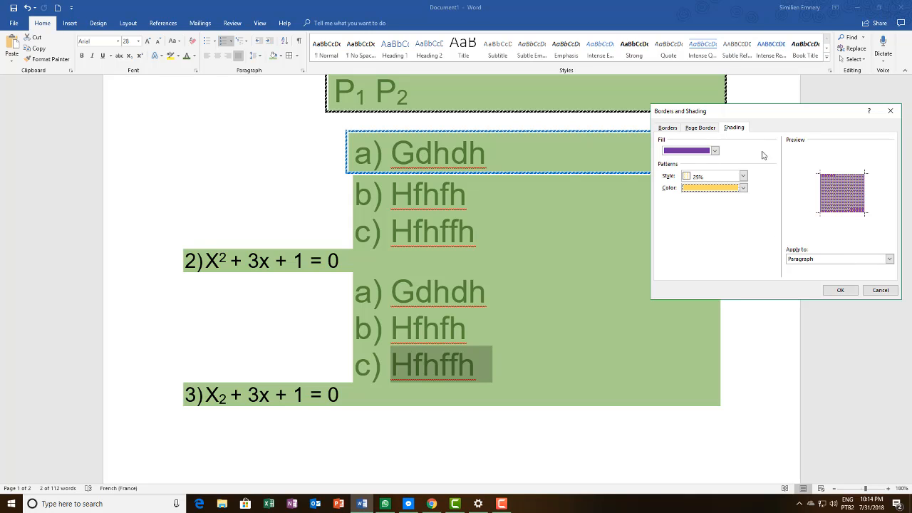
Apply the patterned shading to the second "c) Hfhffh" paragraph and examine its pattern at 500% magnification
left_click(840, 290)
left_click(446, 401)
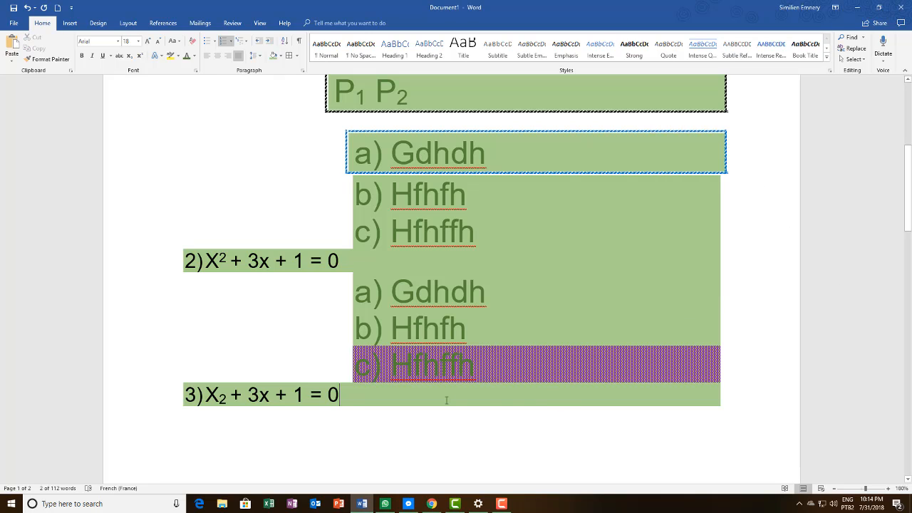
left_click_drag(474, 363, 542, 361)
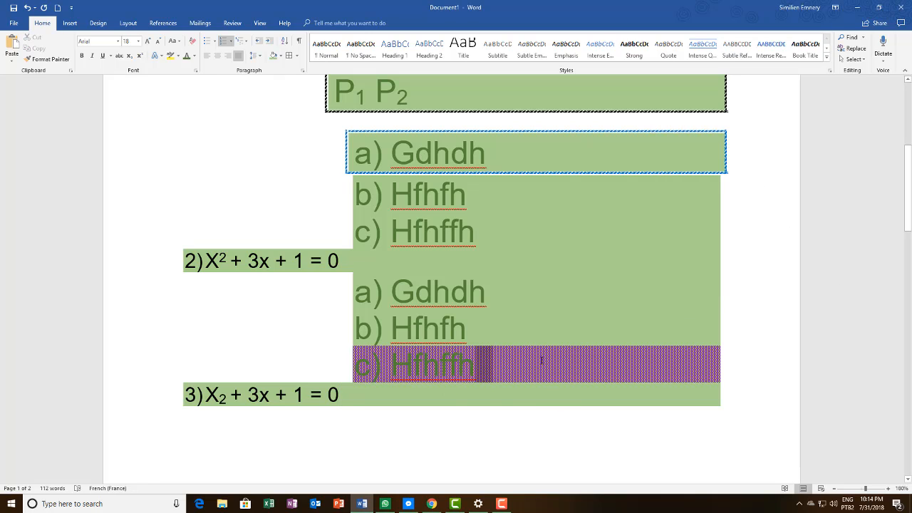
left_click(507, 371)
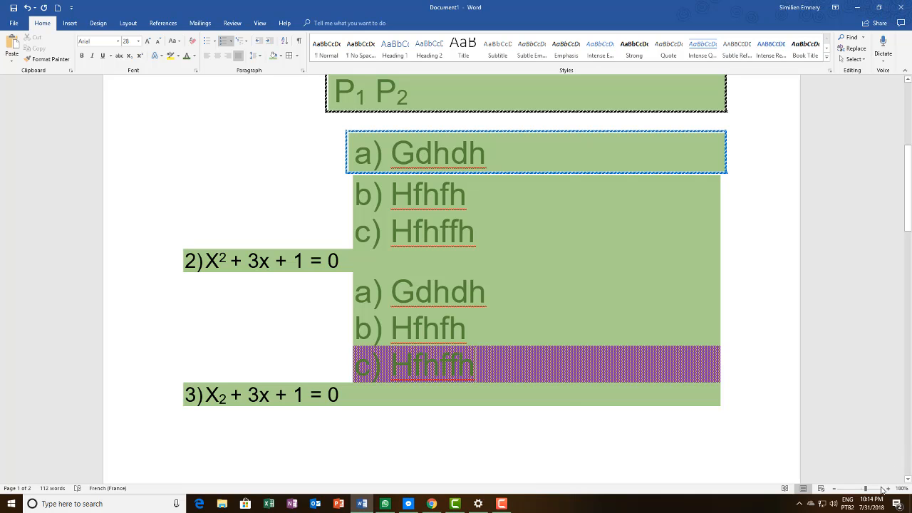
left_click_drag(869, 490, 888, 490)
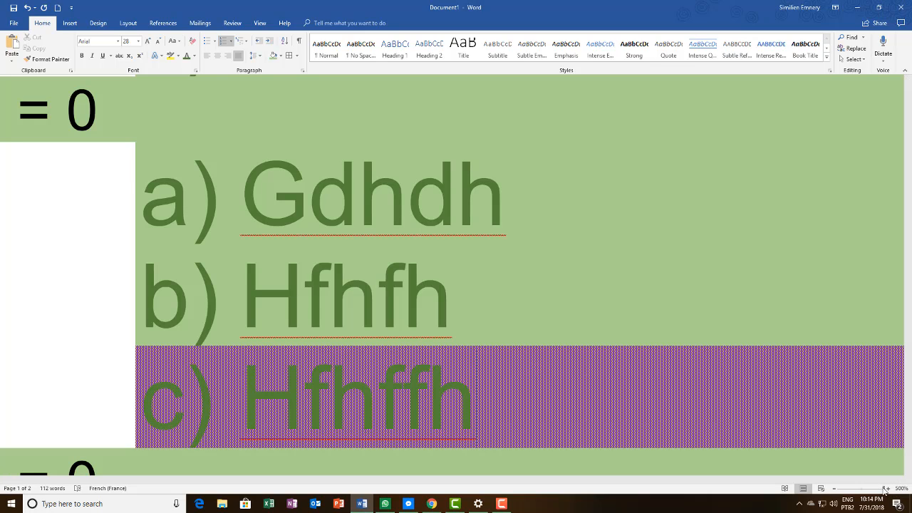
left_click_drag(886, 491, 869, 490)
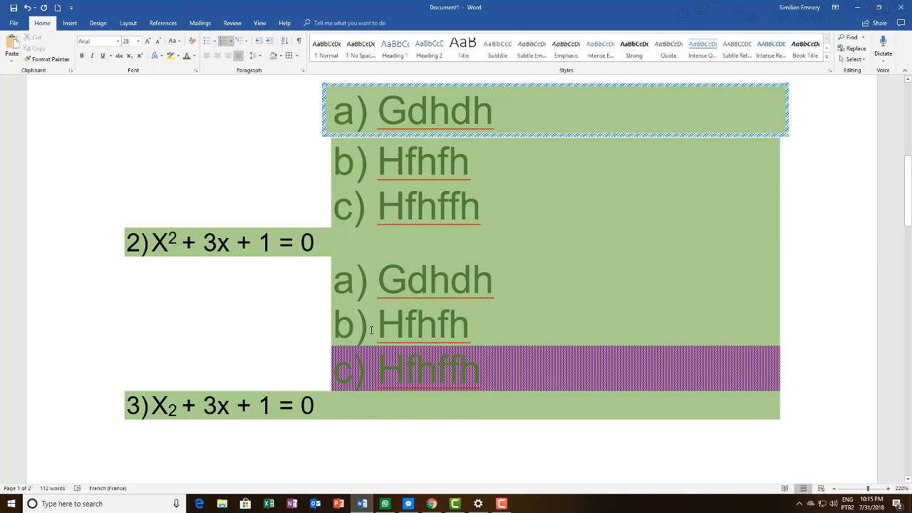
Draw a table cell about 0.86" wide and 0.67" high beside the "dgdhgfhfhfh" paragraph at the start of page 1
scroll(466, 248, "up", 1)
scroll(466, 249, "up", 5)
scroll(466, 249, "down", 3)
scroll(466, 249, "up", 5)
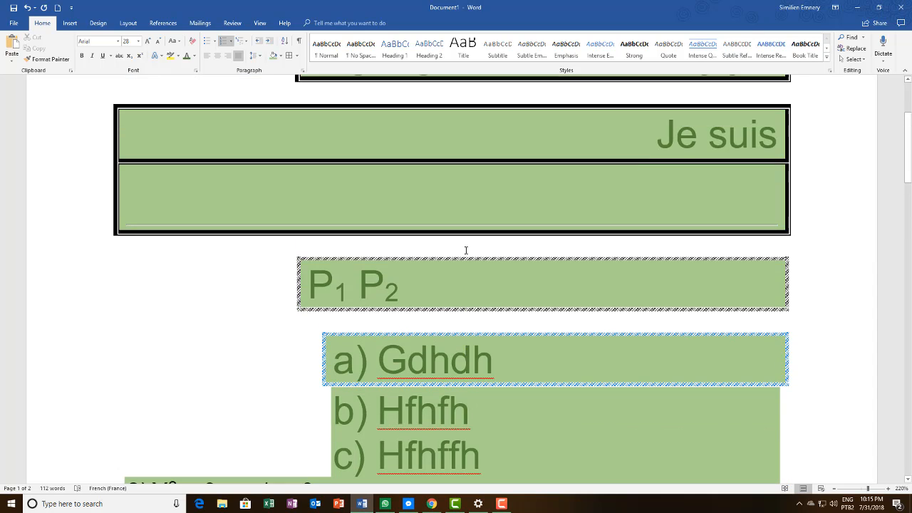
scroll(466, 250, "down", 1)
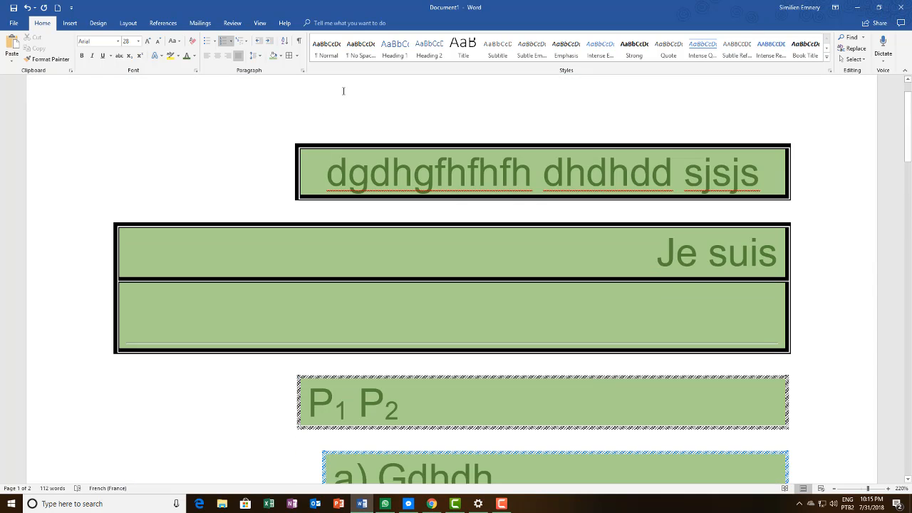
left_click(298, 56)
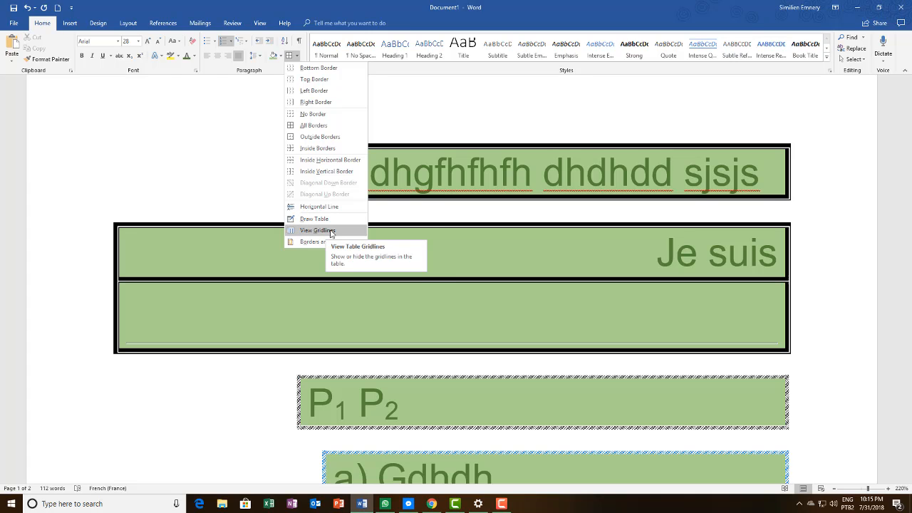
mouse_move(176, 141)
left_mouse_down()
mouse_move(264, 187)
mouse_move(263, 209)
left_mouse_up()
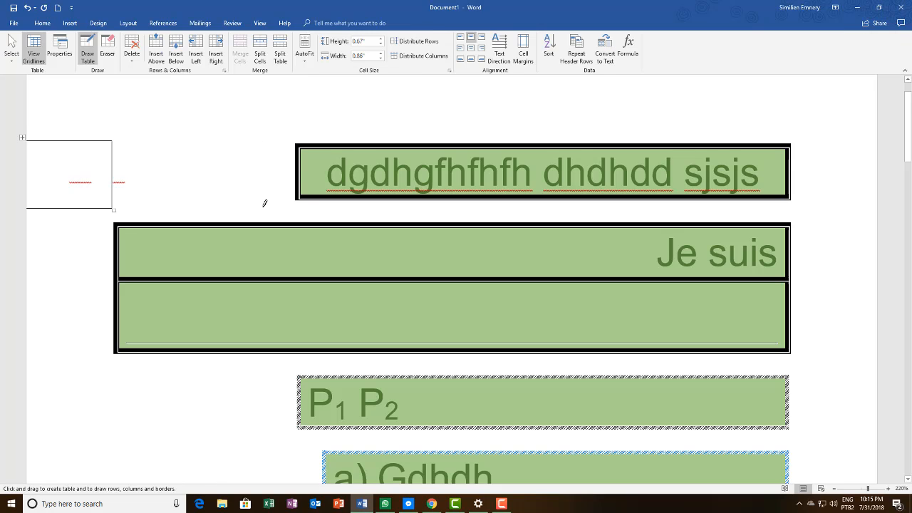
Extend the drawn table with two more adjoining cells toward the "dgdhgfhfhfh" paragraph, the first about 1.49" wide
left_click_drag(161, 143, 180, 132)
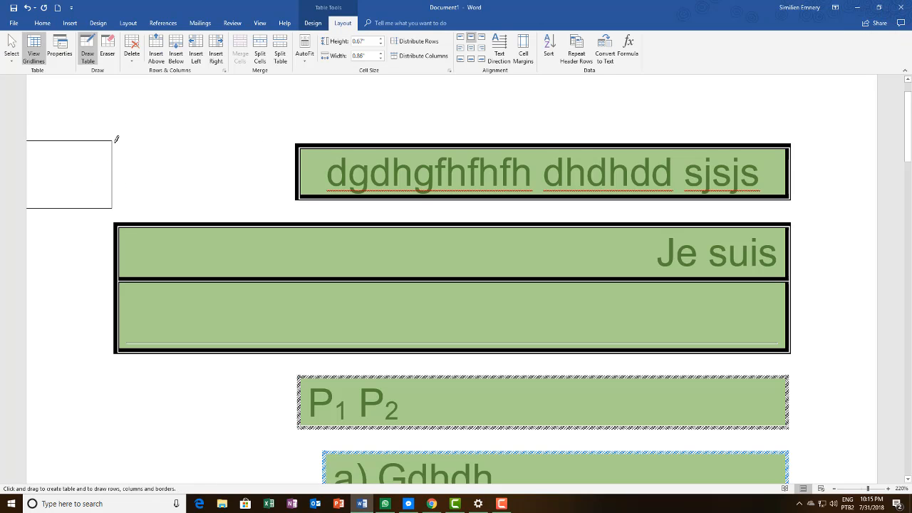
left_click_drag(96, 154, 227, 145)
mouse_move(114, 206)
left_mouse_down()
mouse_move(141, 207)
mouse_move(240, 126)
mouse_move(266, 92)
mouse_move(260, 123)
left_mouse_up()
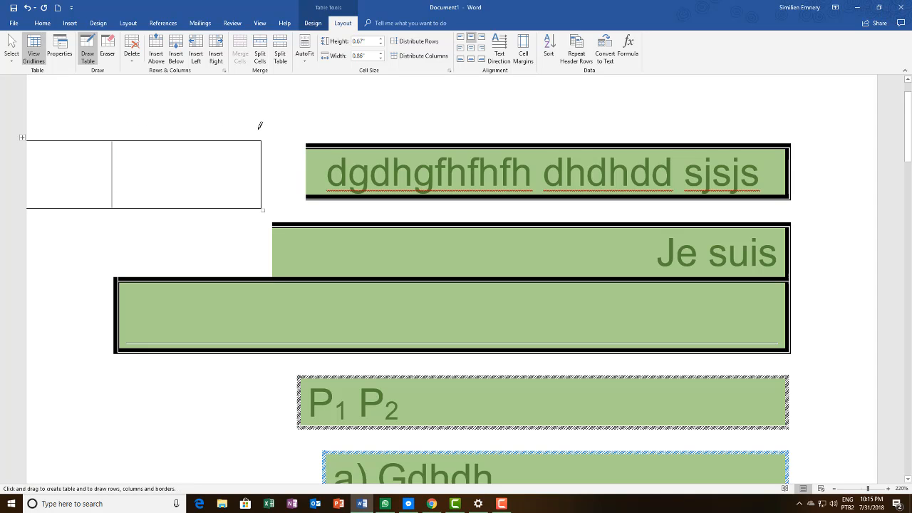
mouse_move(262, 205)
left_mouse_down()
mouse_move(285, 146)
mouse_move(305, 164)
mouse_move(374, 132)
mouse_move(402, 141)
left_mouse_up()
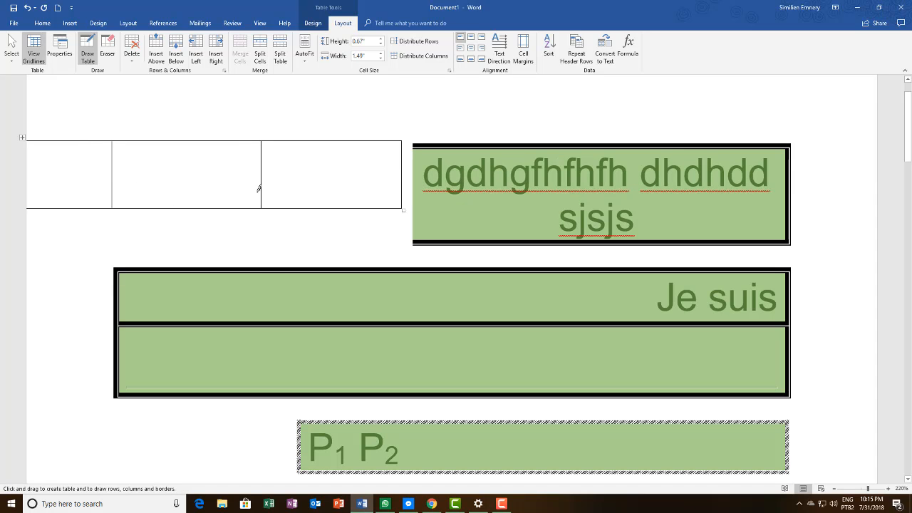
key("Escape")
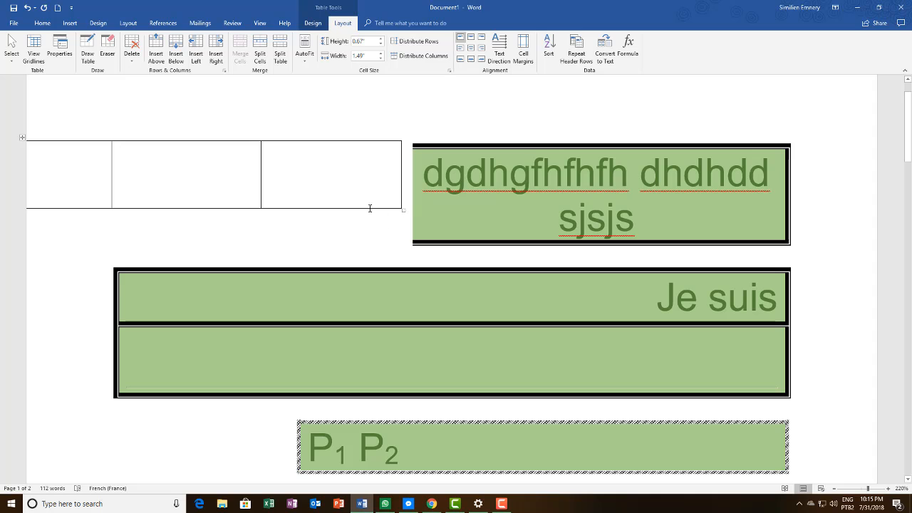
scroll(393, 206, "down", 15)
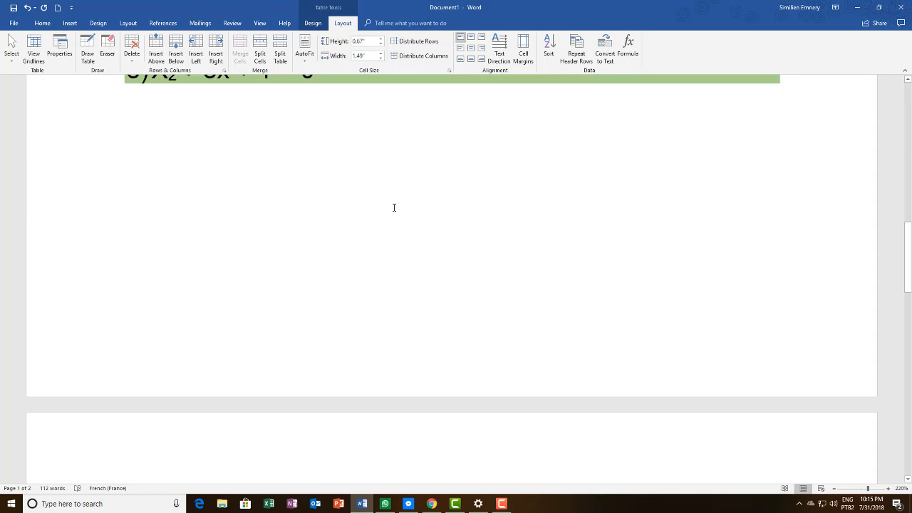
scroll(395, 209, "down", 15)
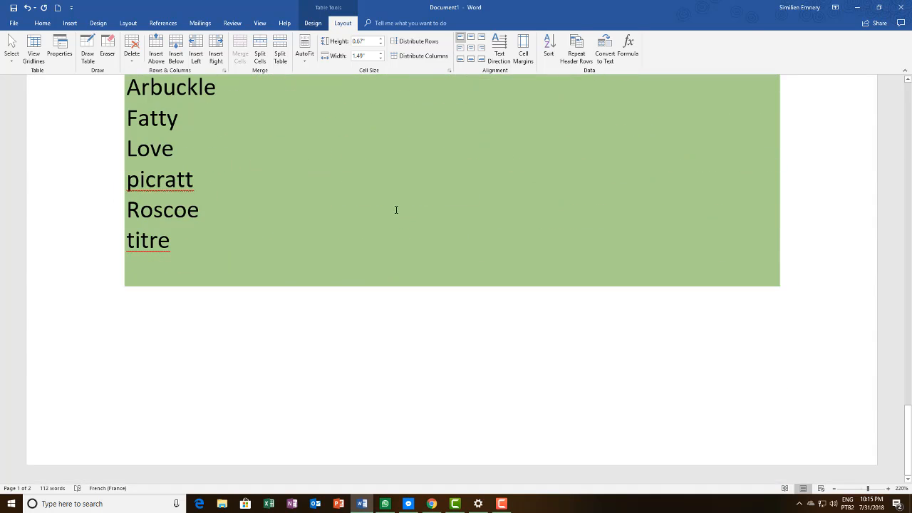
scroll(396, 210, "up", 1)
scroll(396, 210, "down", 1)
scroll(396, 210, "up", 10)
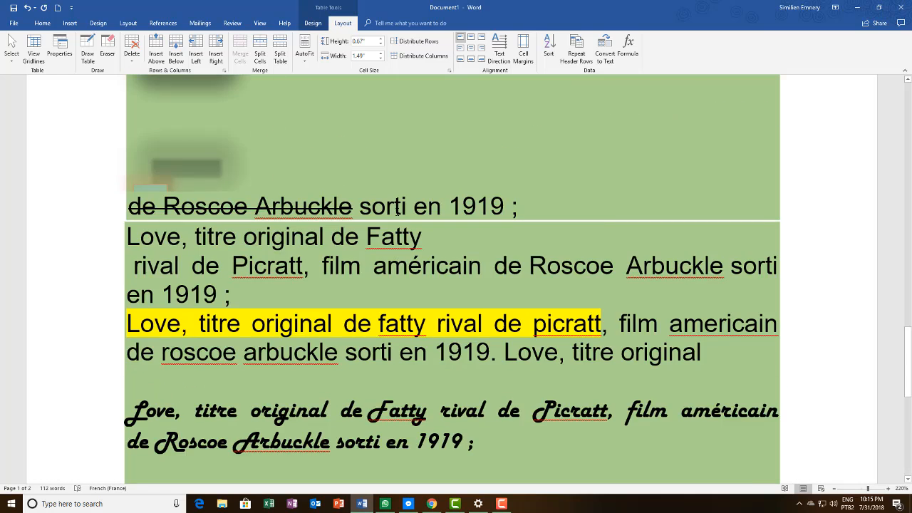
scroll(397, 211, "up", 15)
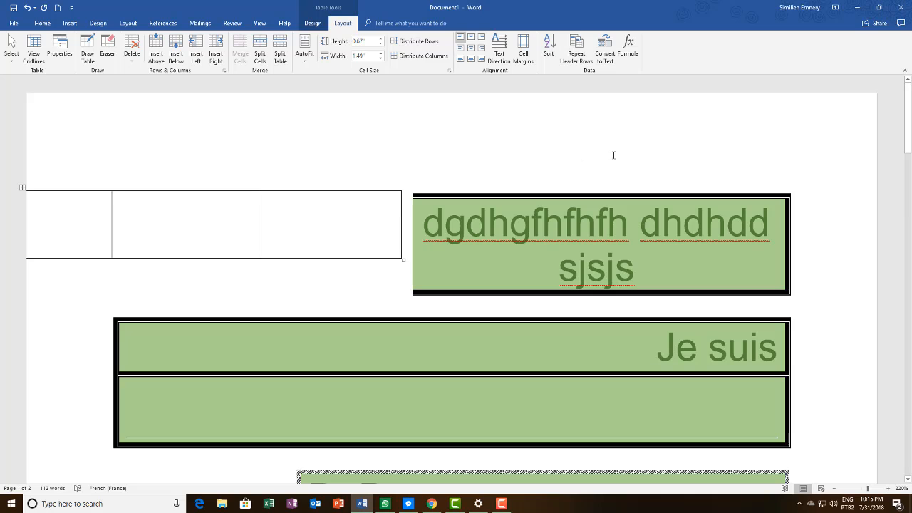
Apply the Intense Emphasis style to the word "dgdhgfhfhfh" in the first bordered paragraph
left_click(608, 156)
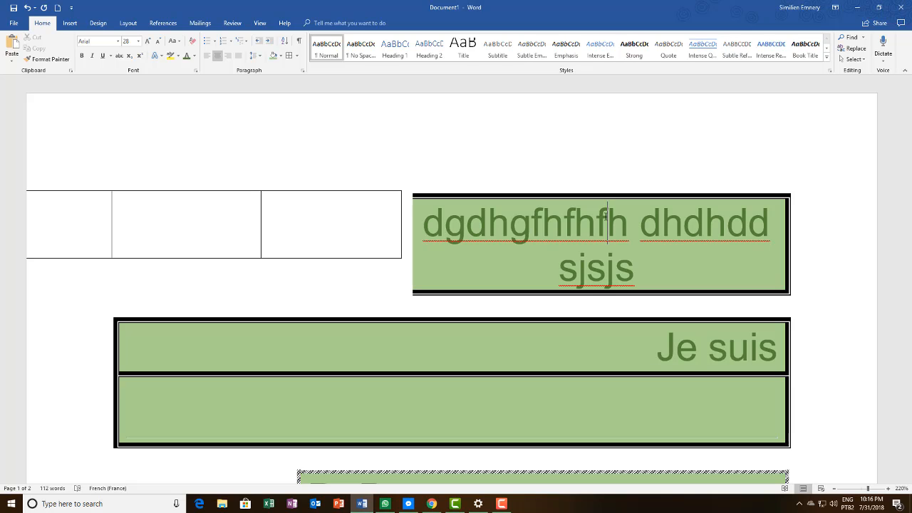
scroll(330, 289, "down", 1)
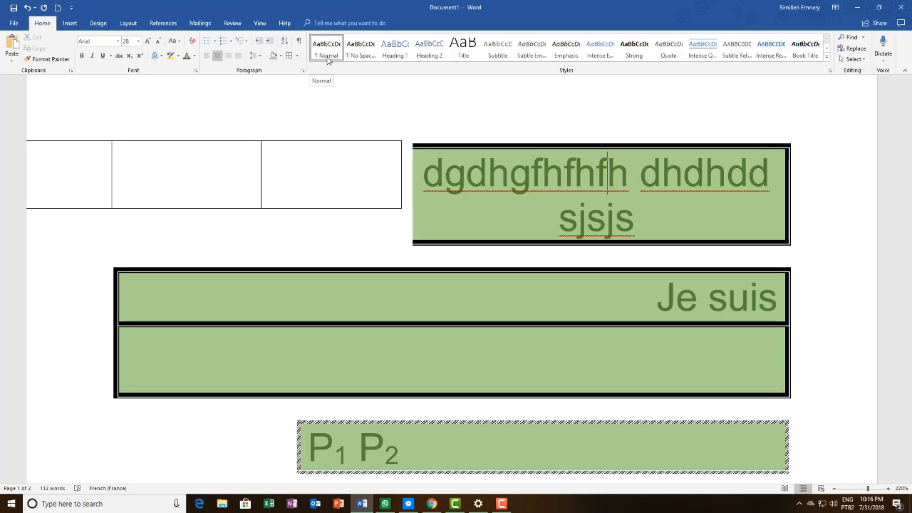
scroll(631, 201, "up", 2)
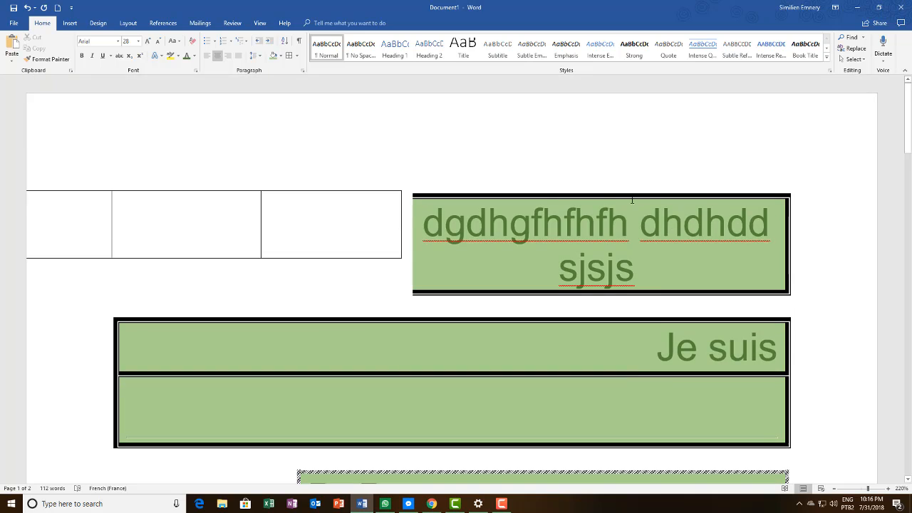
left_click(599, 54)
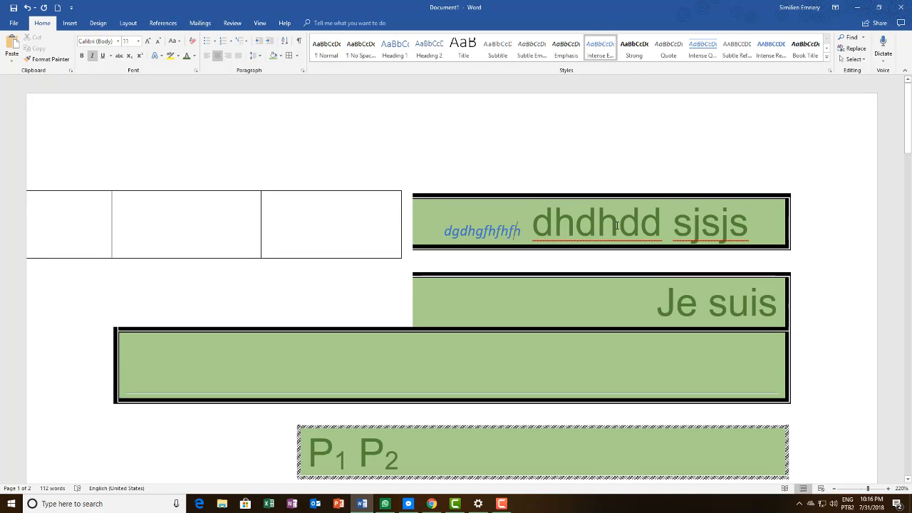
Select "titre original de Fatty rival de Picratt" above the yellow-highlighted text on page 2 and apply the Intense Quote style
scroll(527, 249, "down", 15)
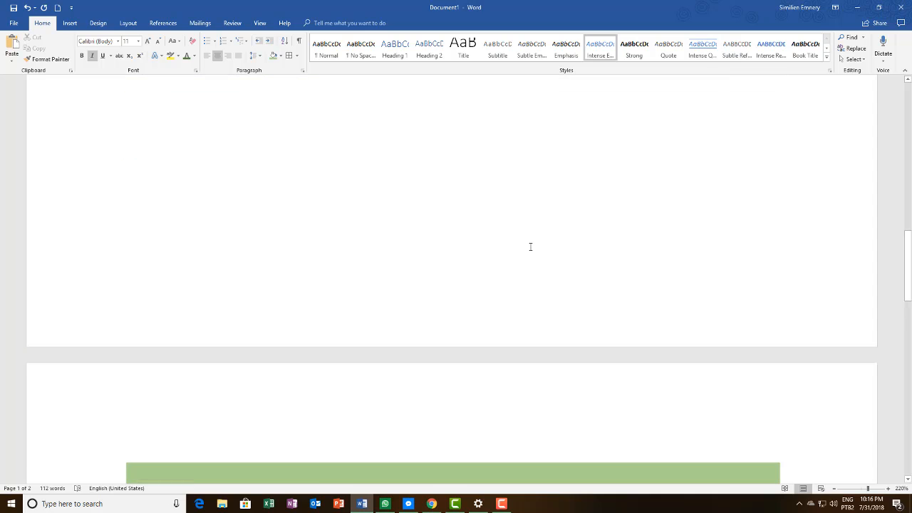
scroll(530, 249, "down", 3)
scroll(525, 228, "up", 3)
scroll(509, 234, "down", 3)
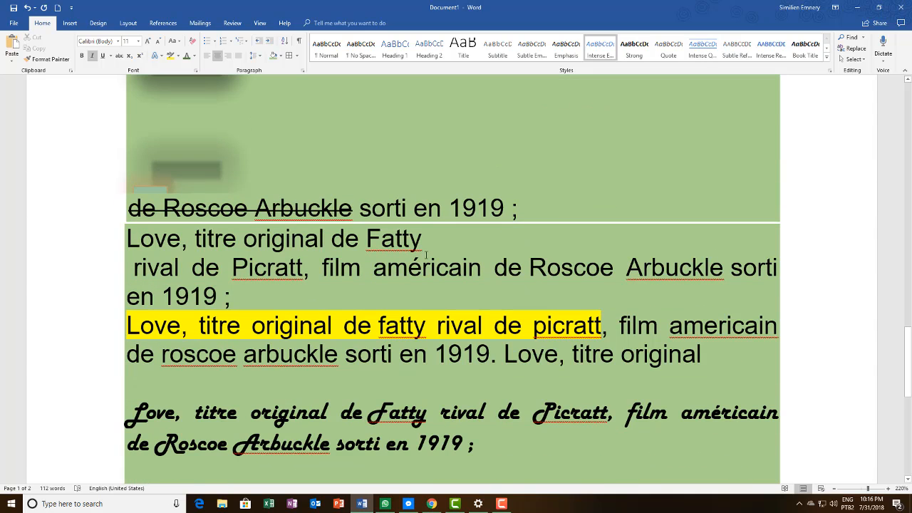
left_click_drag(195, 238, 303, 268)
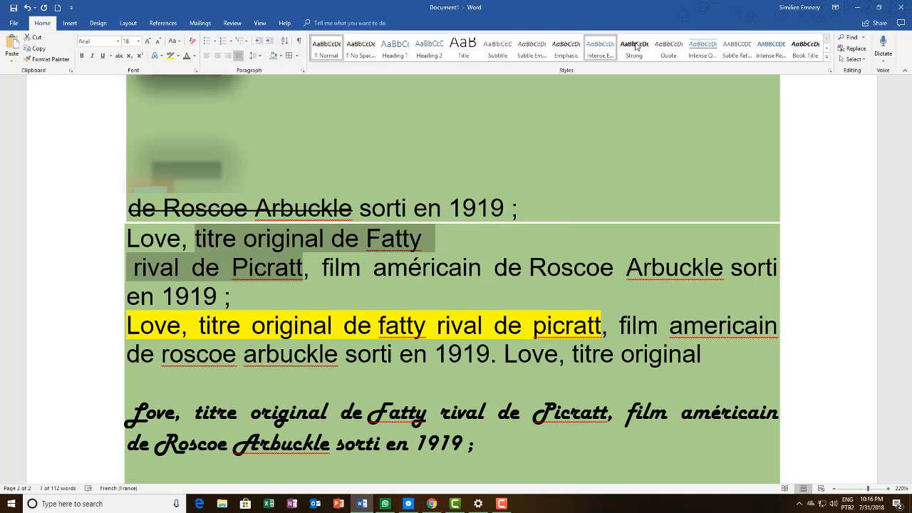
left_click(703, 48)
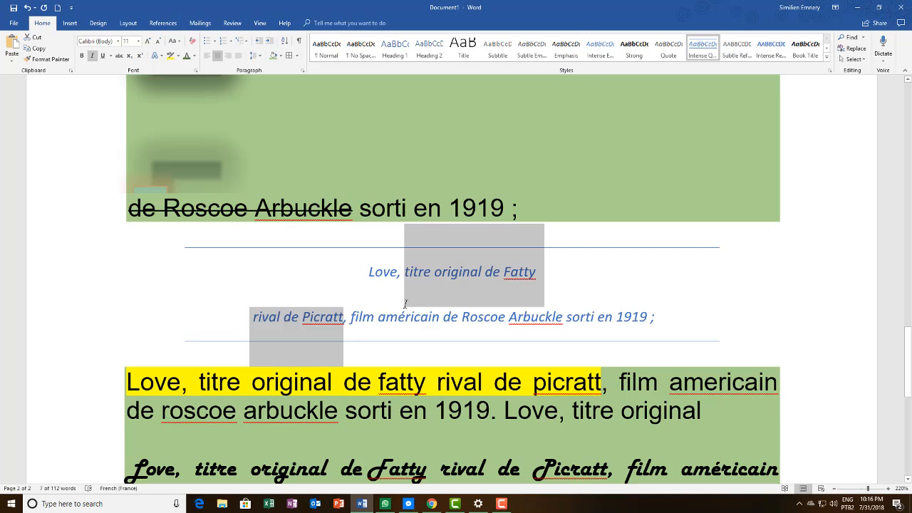
Try the Intense Reference and Book Title styles on the selected phrase and look through the remaining styles
left_click(771, 48)
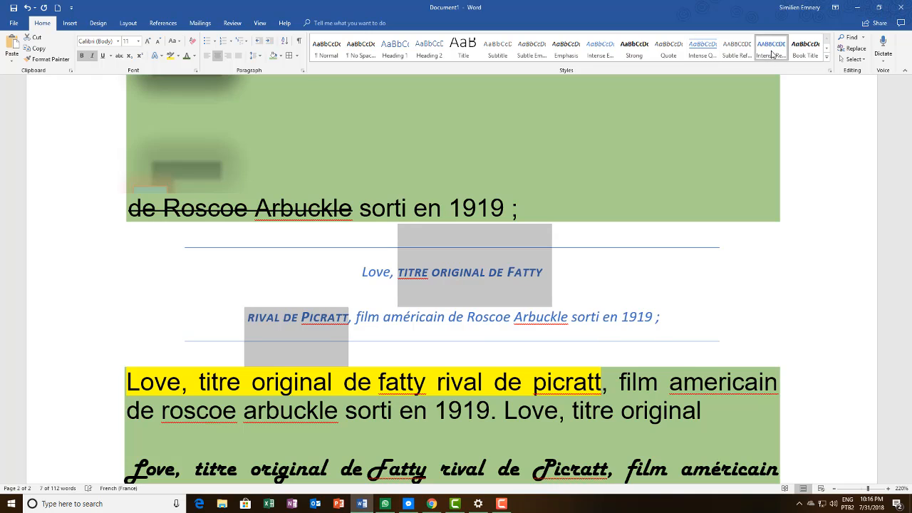
left_click(813, 48)
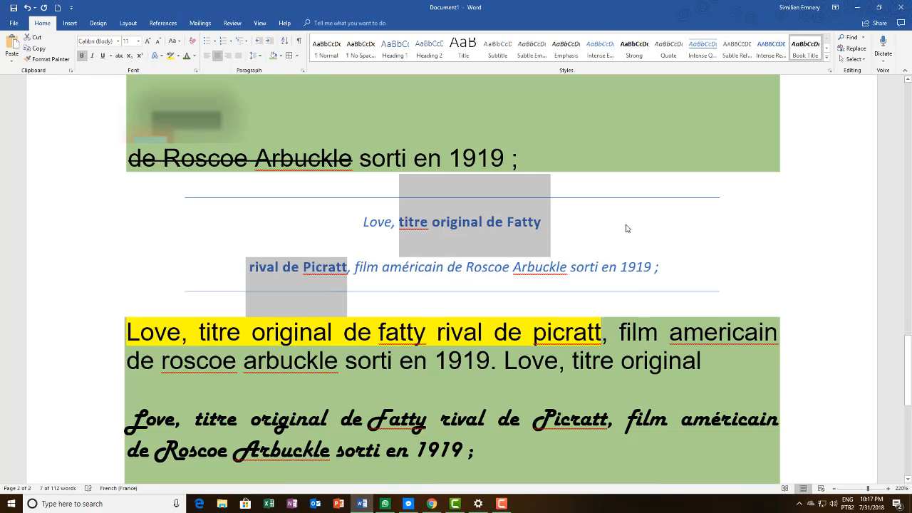
scroll(774, 96, "up", 1)
left_click(827, 48)
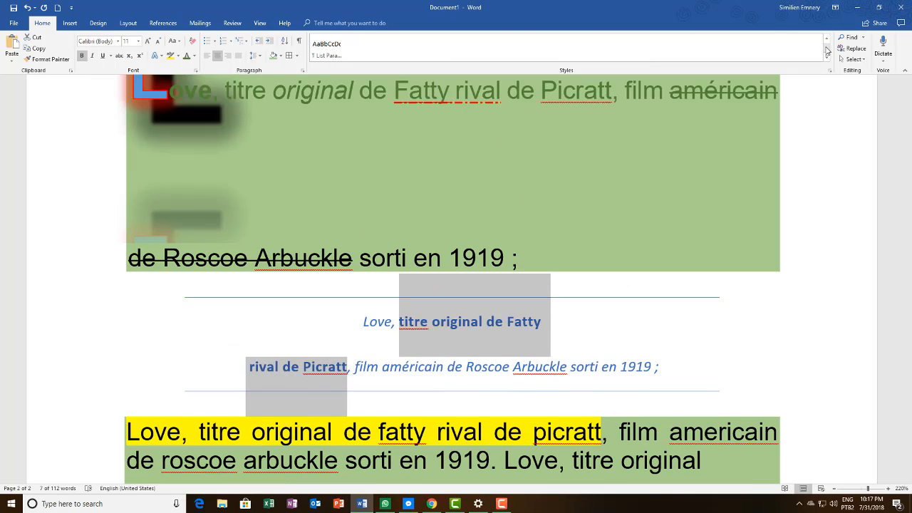
left_click(827, 39)
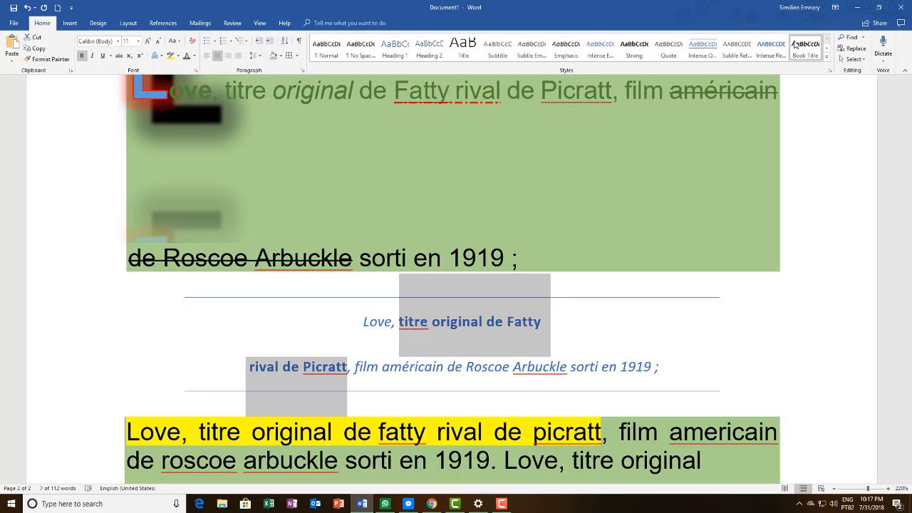
Apply the Emphasis style to the selected phrase and preview other fonts on it without choosing one
left_click(561, 49)
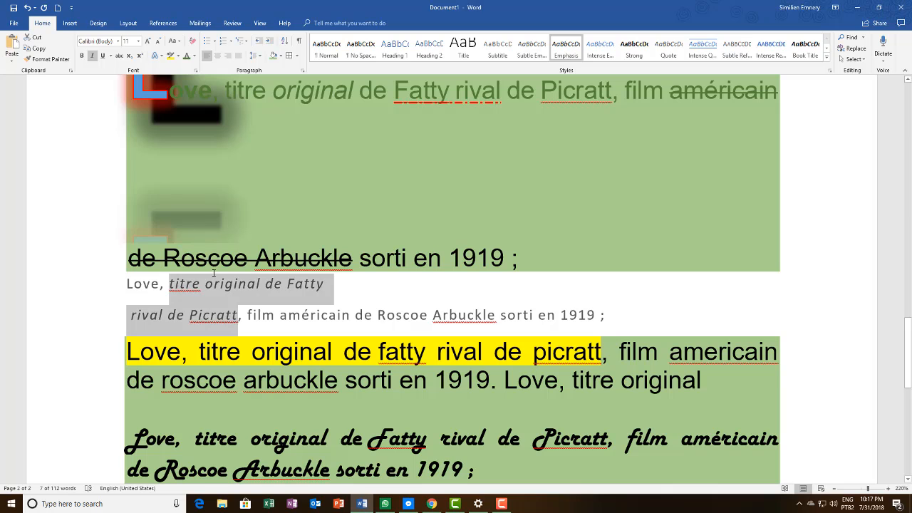
left_click(118, 41)
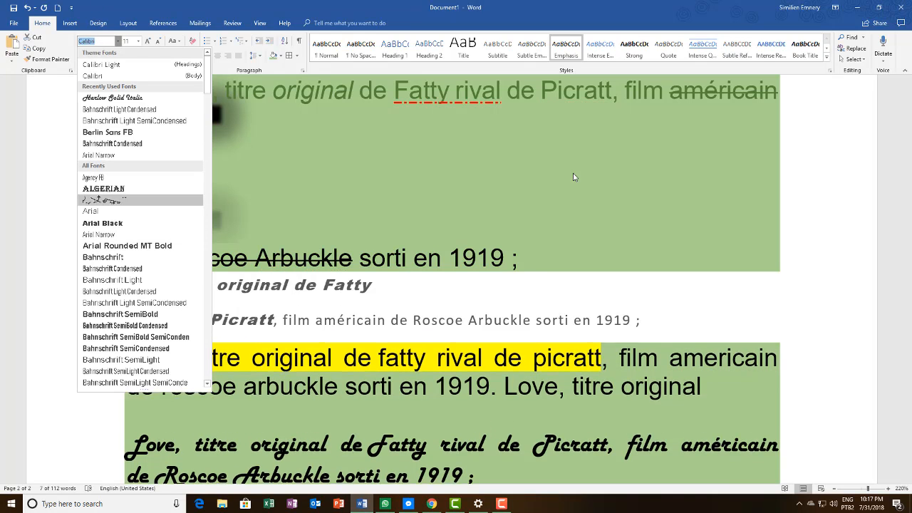
key("Escape")
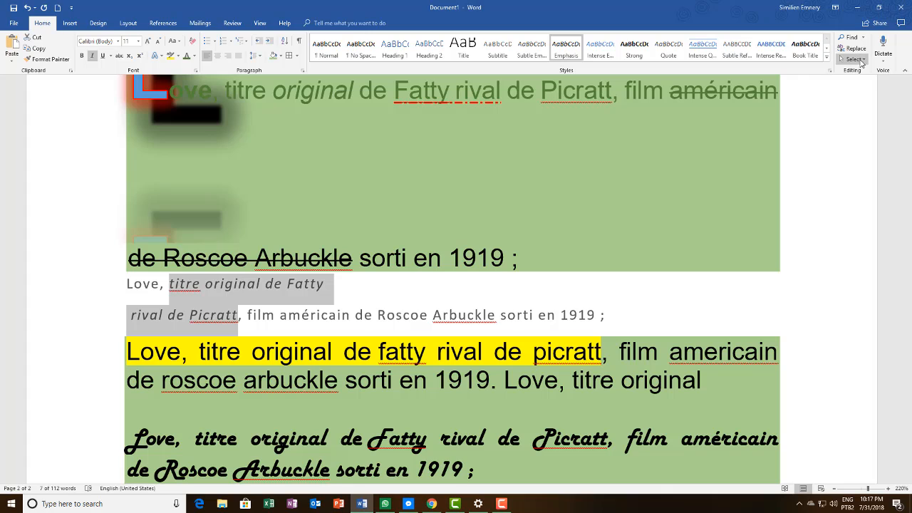
Open the Select options for the document and look over the available selection commands
left_click(863, 62)
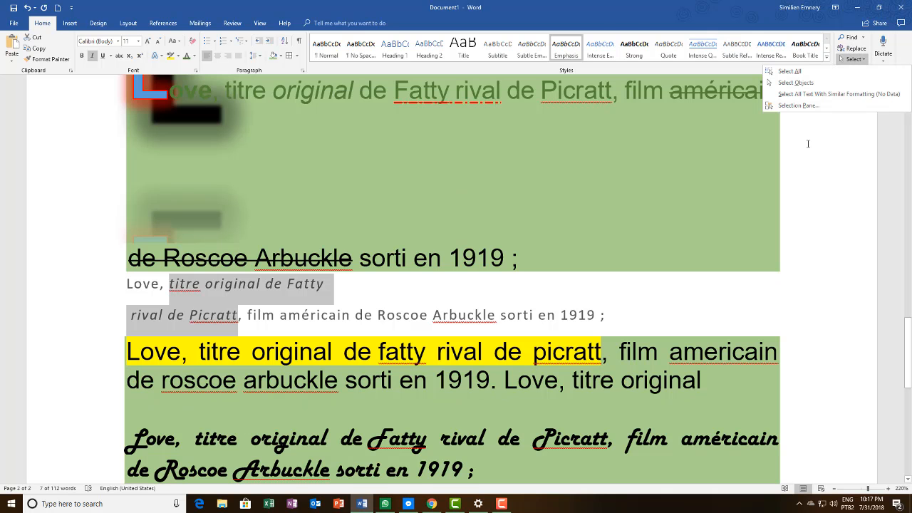
scroll(808, 144, "down", 3)
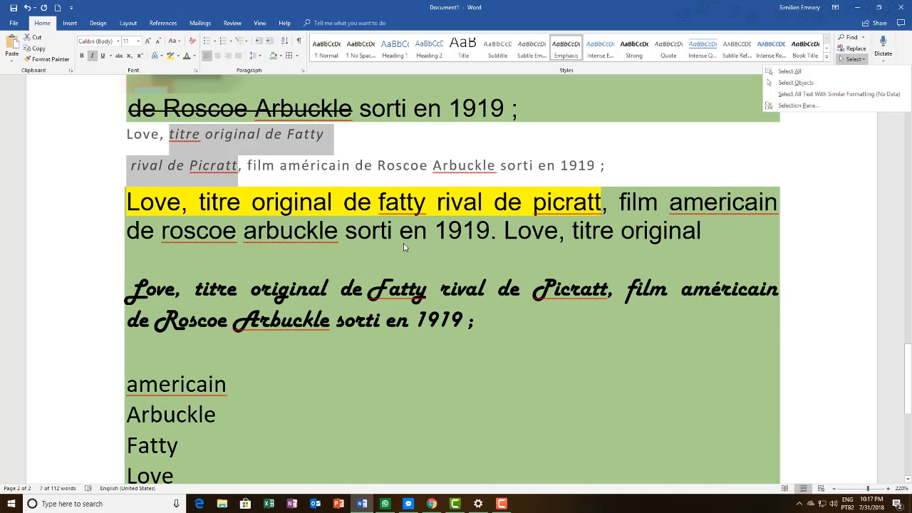
scroll(557, 237, "down", 5)
scroll(558, 237, "up", 6)
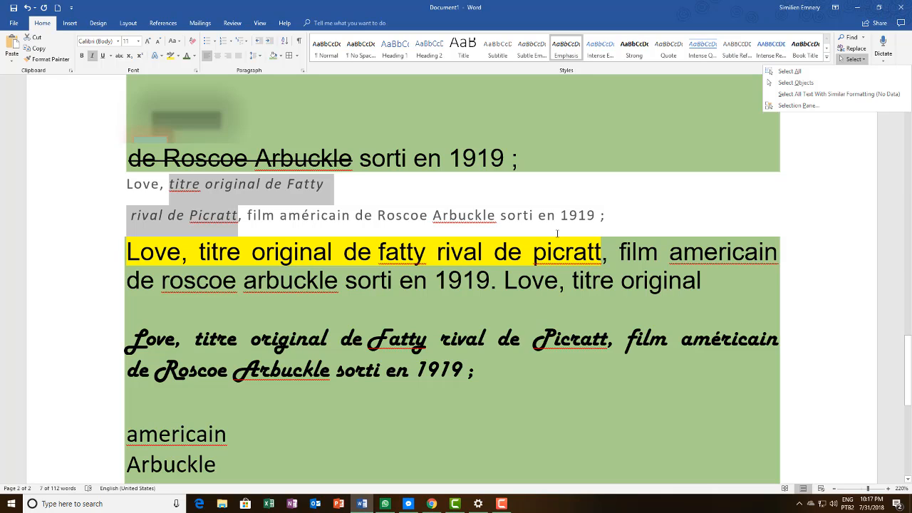
Select the year 1919 after "sorti en" in the partly struck-through paragraph and find its occurrences in the document
left_click(452, 277)
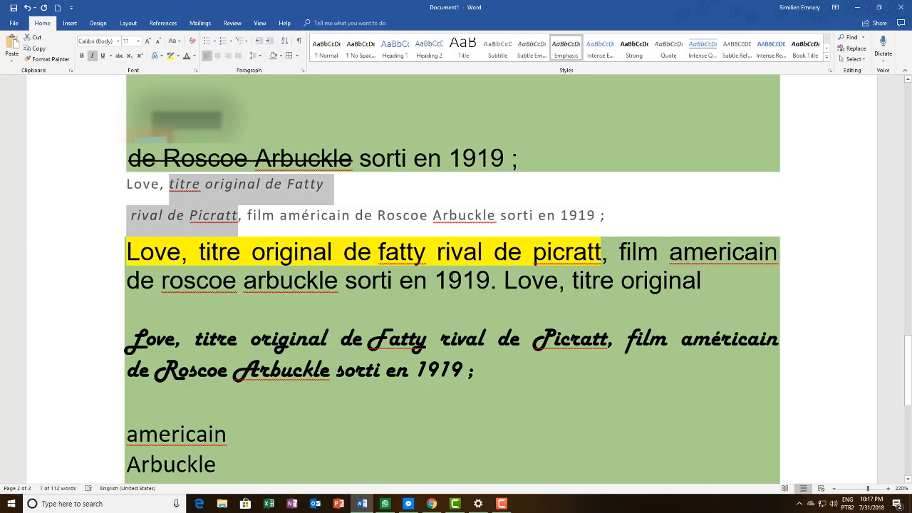
left_click_drag(490, 280, 438, 282)
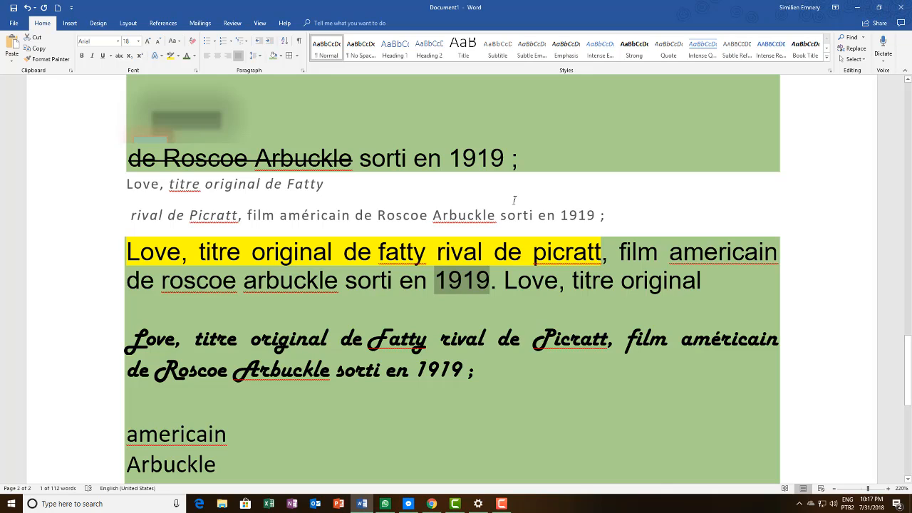
left_click_drag(452, 157, 507, 158)
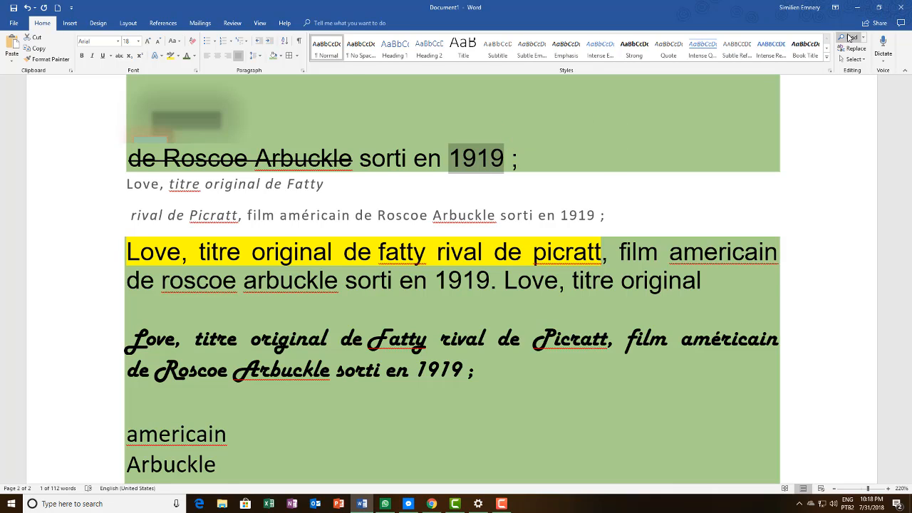
left_click(848, 38)
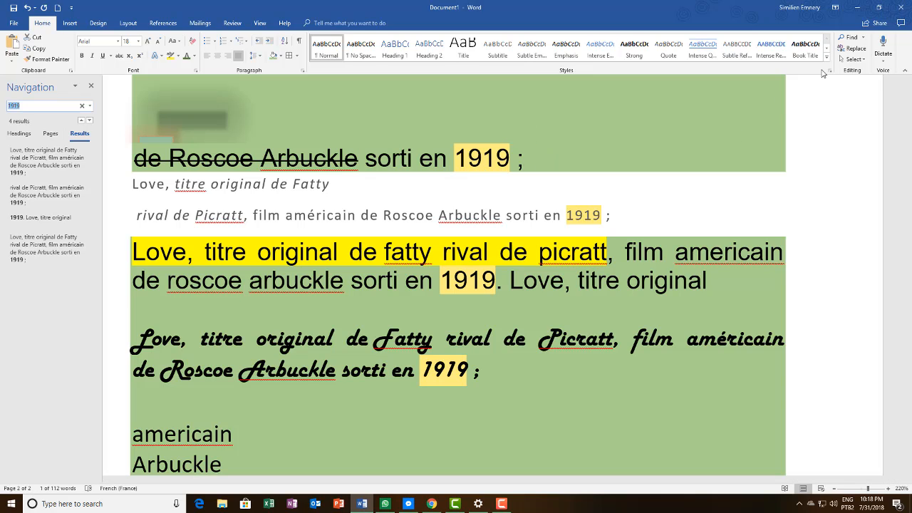
Replace all occurrences of 1919 with 2018, continuing the search from the document's beginning
left_click(851, 50)
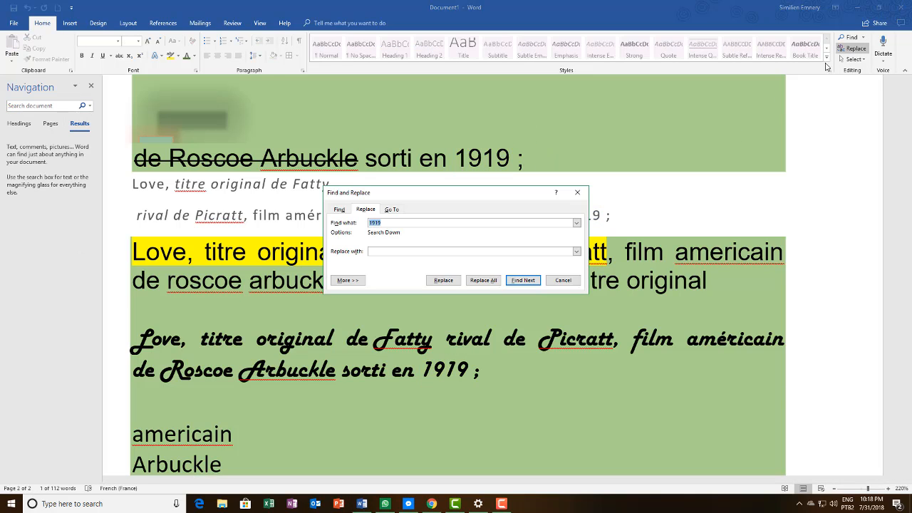
left_click_drag(412, 194, 467, 120)
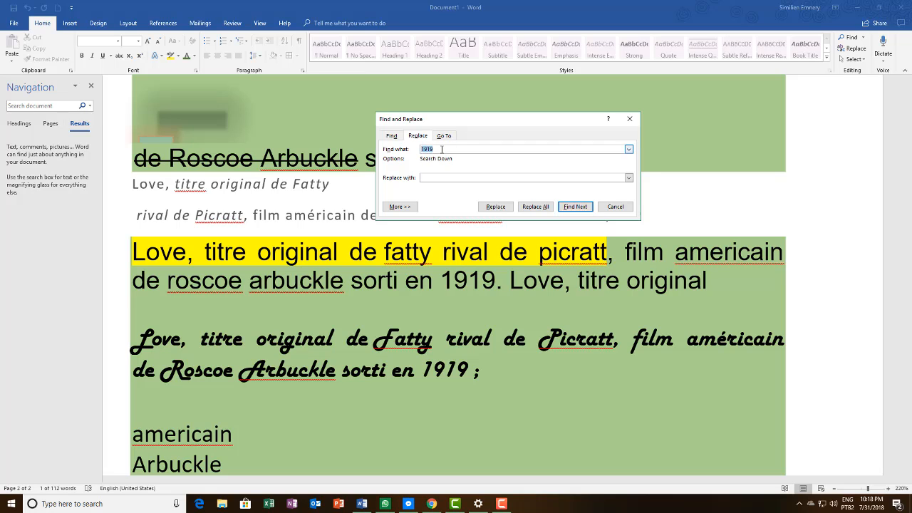
left_click(476, 177)
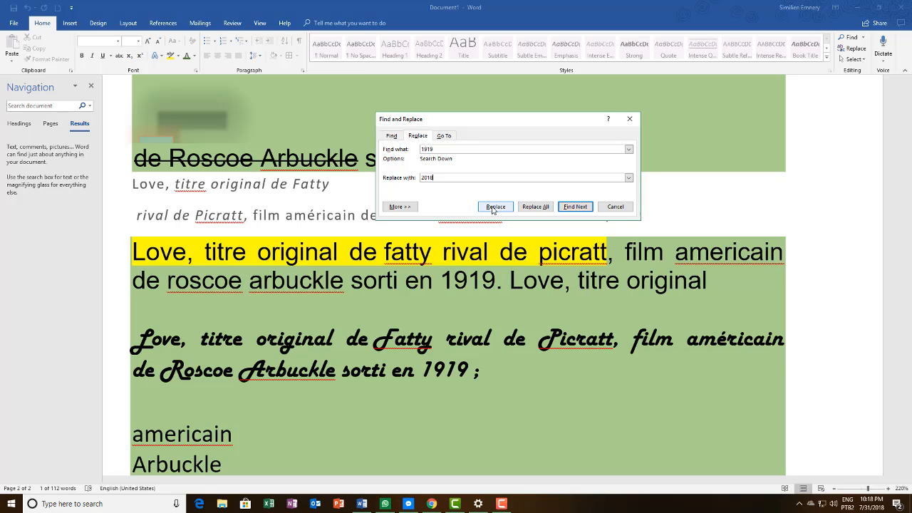
left_click(534, 208)
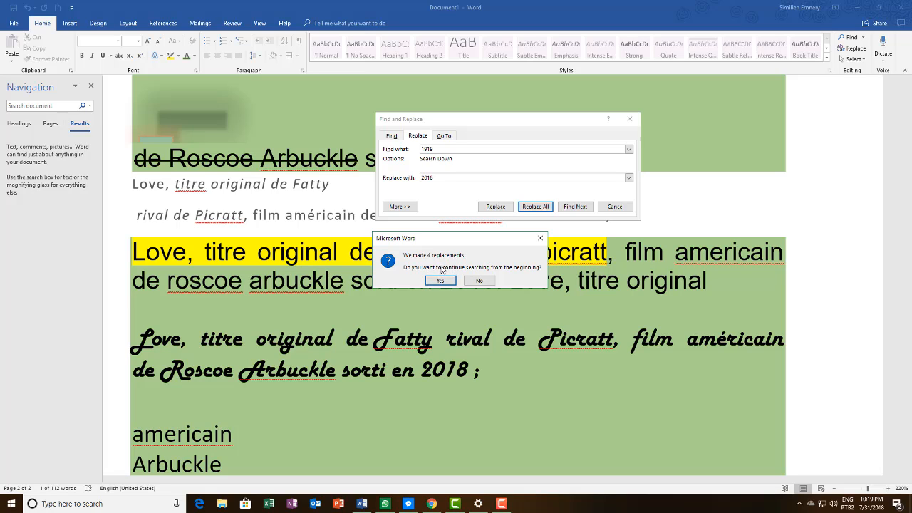
left_click(445, 282)
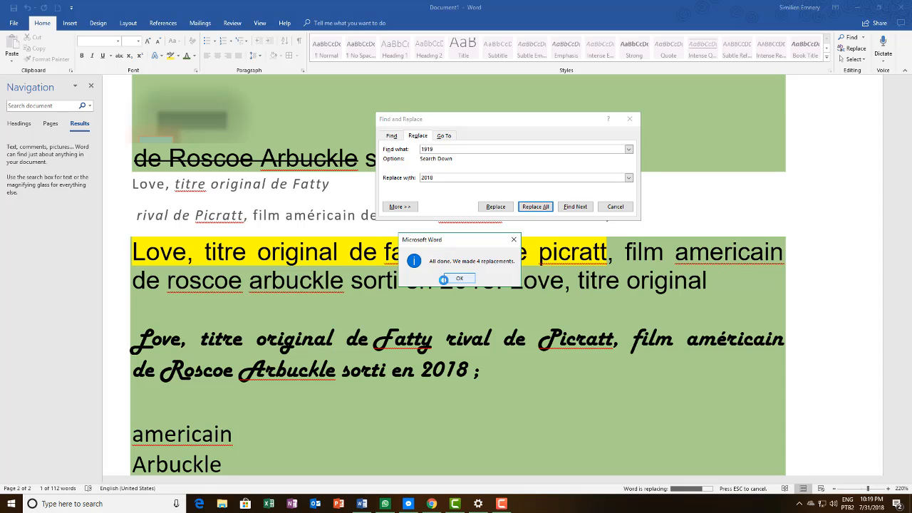
left_click(444, 279)
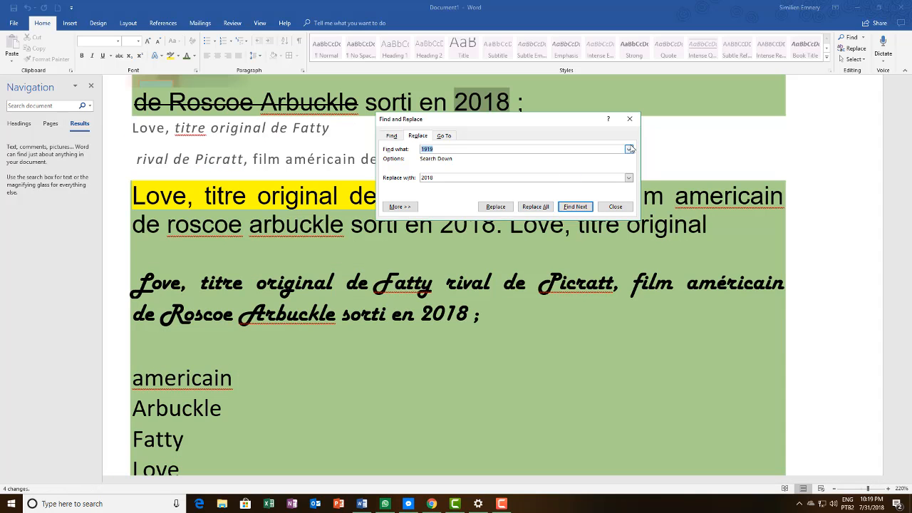
left_click(629, 118)
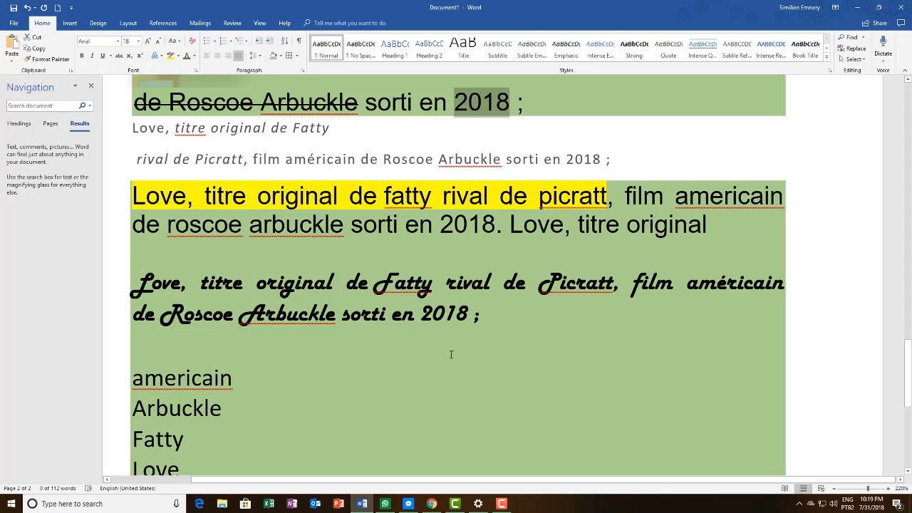
Check the replaced year in each of the film paragraphs on page 2
left_click_drag(422, 312, 475, 313)
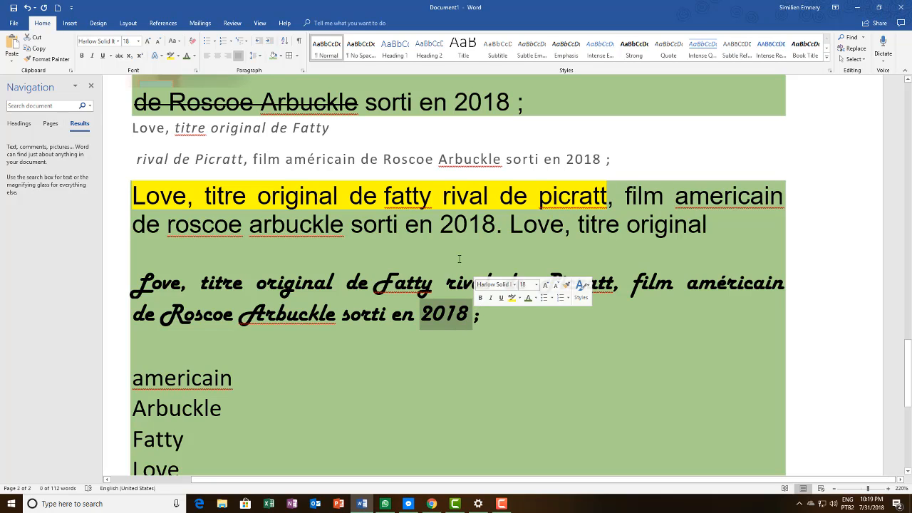
left_click_drag(441, 226, 500, 223)
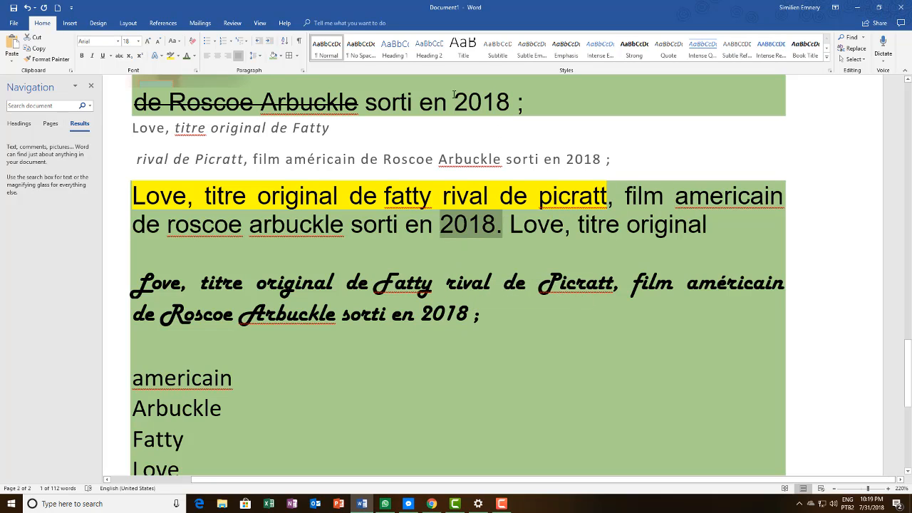
double_click(454, 96)
scroll(542, 147, "up", 5)
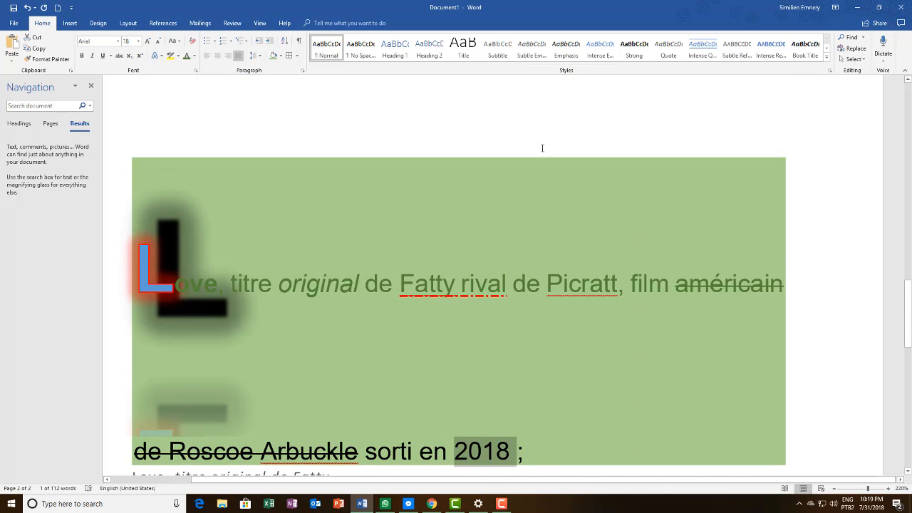
scroll(543, 149, "down", 6)
scroll(543, 141, "up", 1)
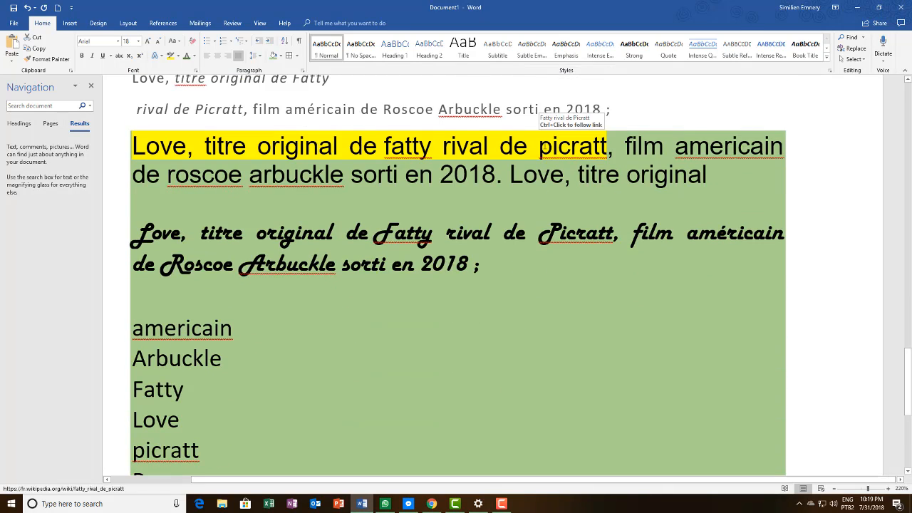
scroll(543, 141, "down", 3)
scroll(543, 141, "up", 2)
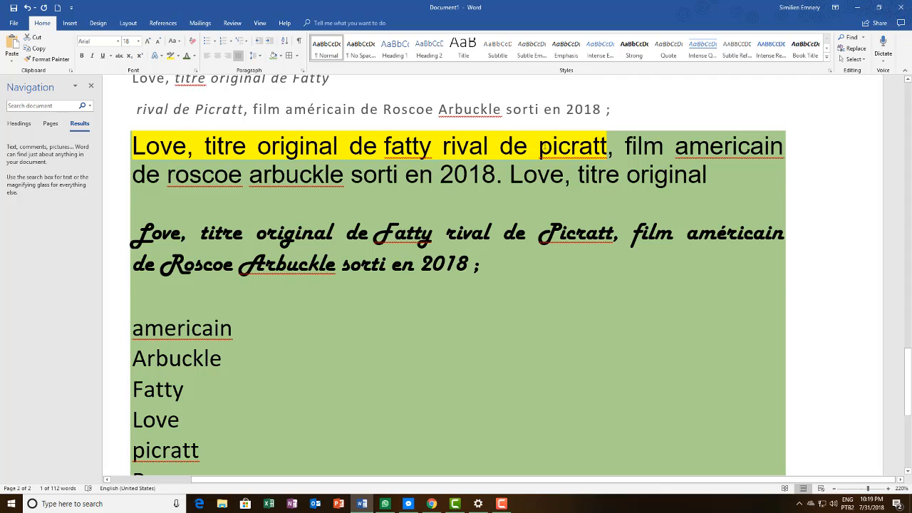
scroll(545, 145, "up", 1)
double_click(568, 163)
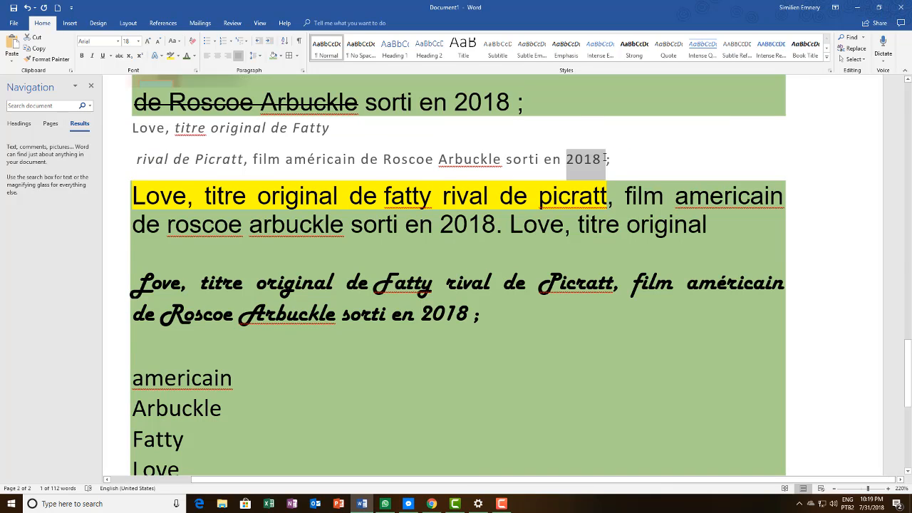
left_click_drag(468, 101, 509, 101)
left_click_drag(441, 225, 502, 226)
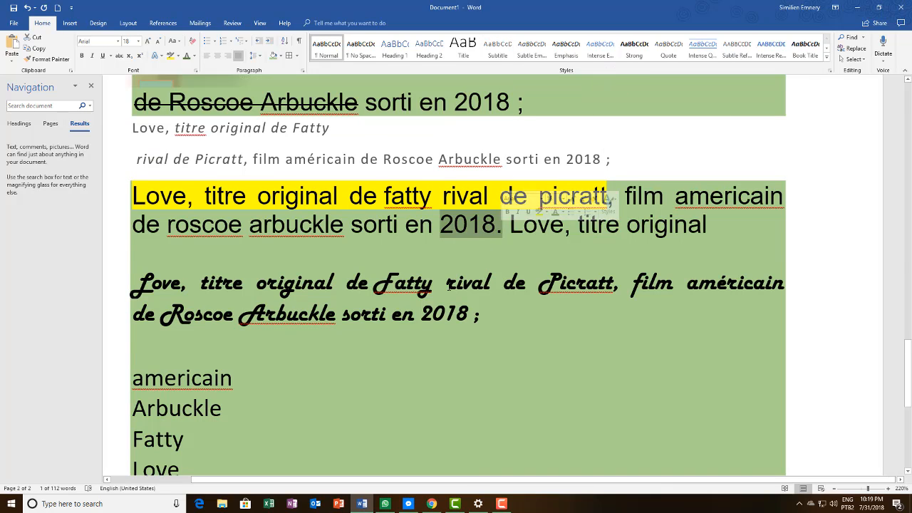
left_click_drag(421, 314, 480, 316)
left_click(582, 338)
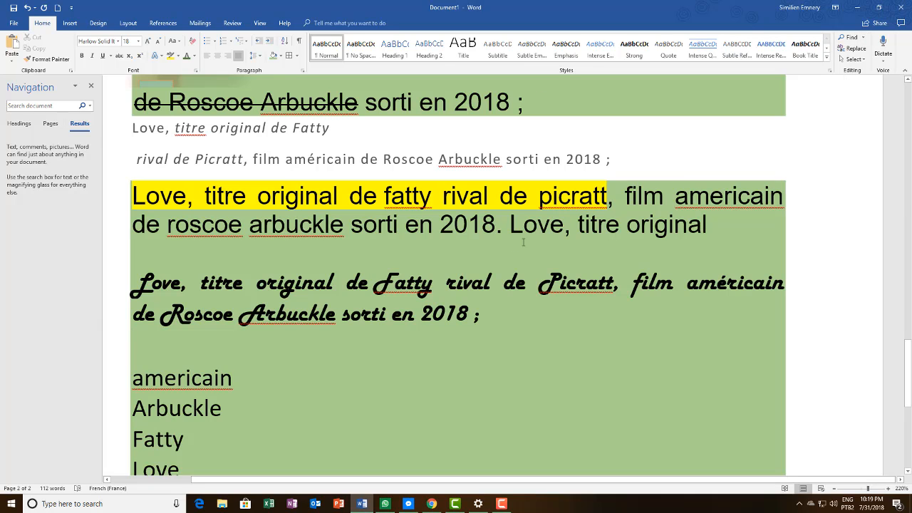
scroll(523, 242, "up", 10)
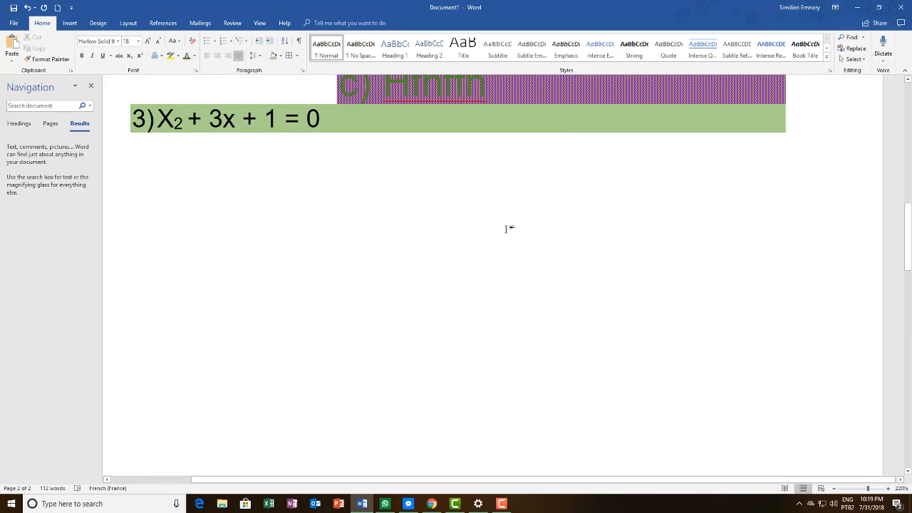
scroll(508, 228, "down", 8)
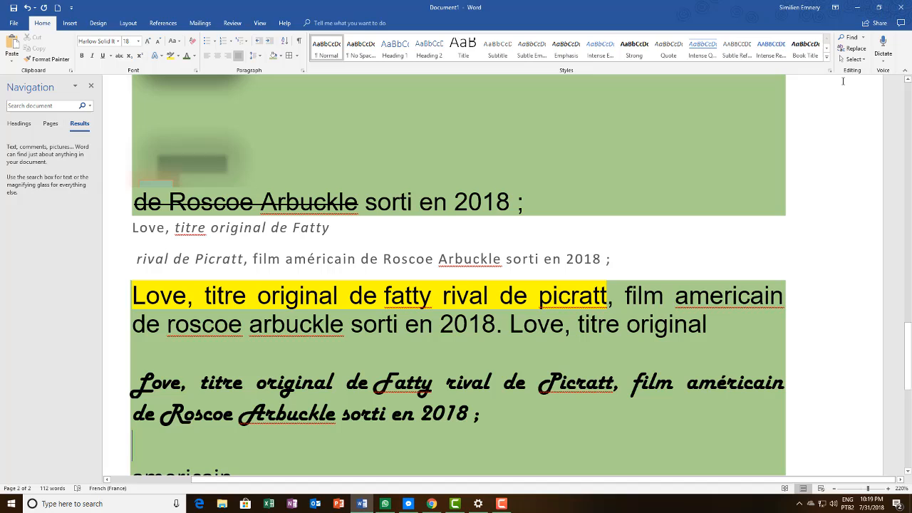
Float the Navigation pane over the page and search the document for "Love"
left_click(849, 41)
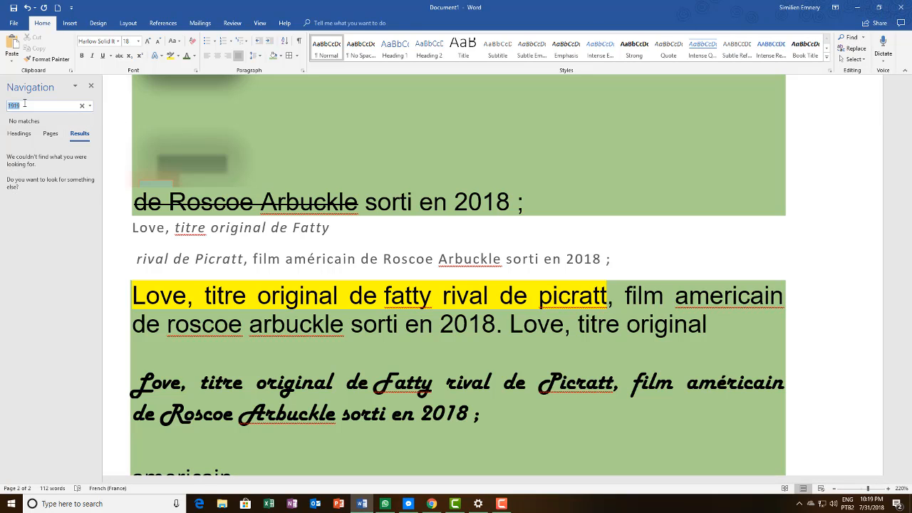
left_click(45, 84)
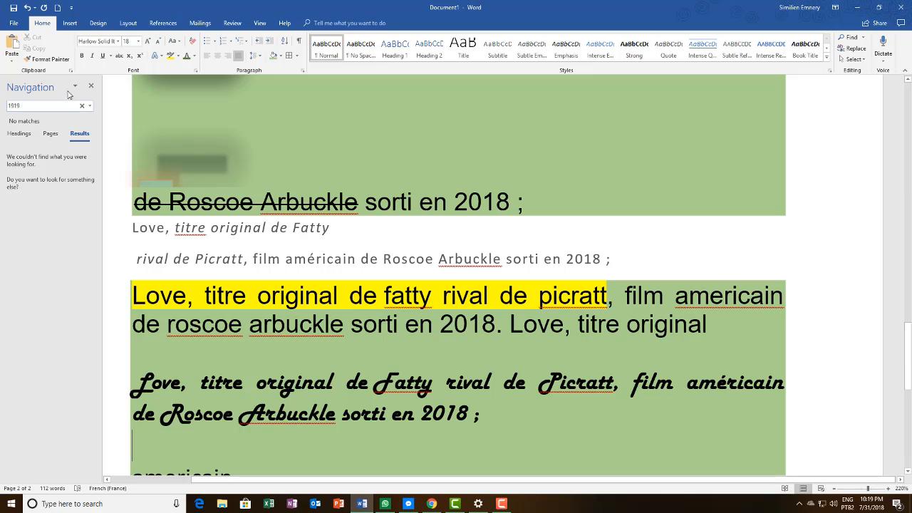
left_click_drag(65, 92, 727, 132)
left_click(651, 159)
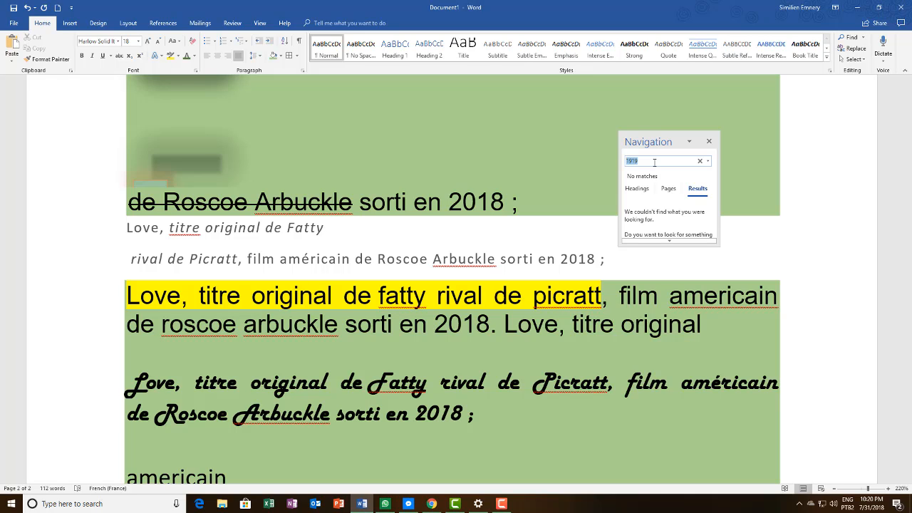
type("Love")
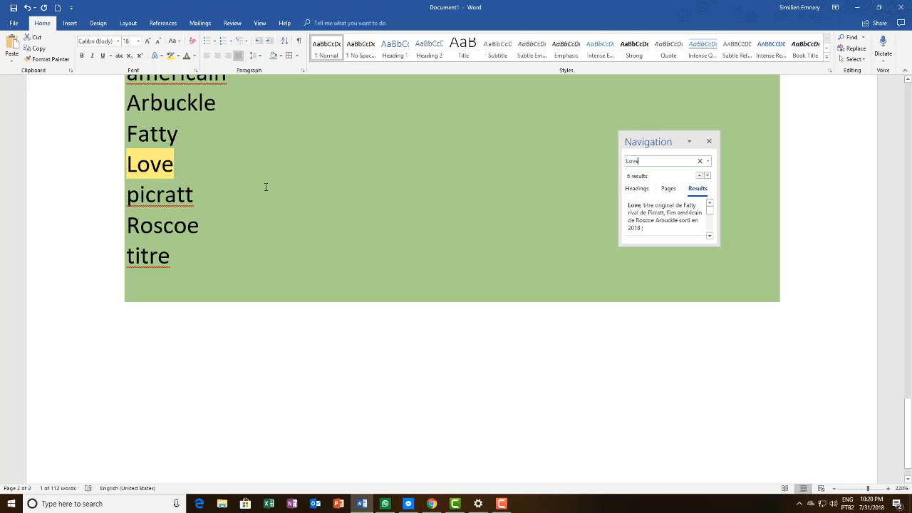
Look through the highlighted occurrences of "Love" on page 2 and dock the Navigation pane back beside the document
scroll(367, 192, "up", 3)
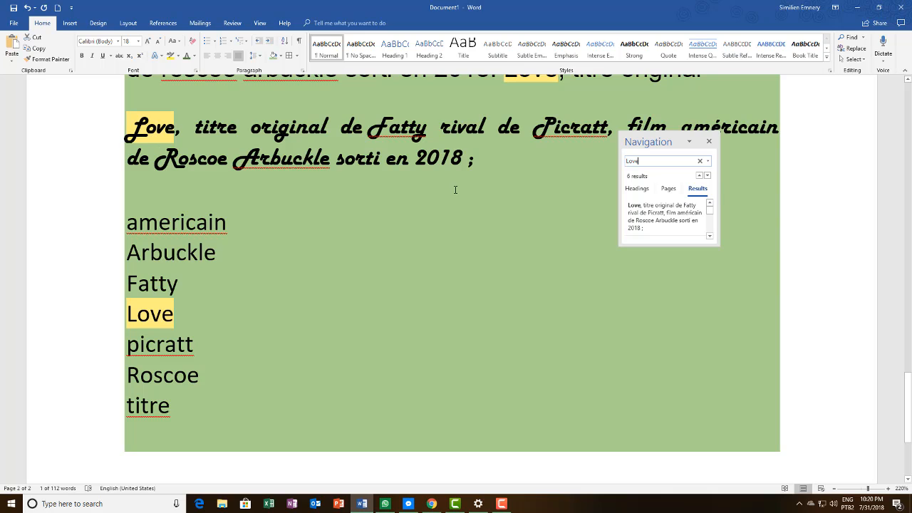
scroll(456, 190, "up", 2)
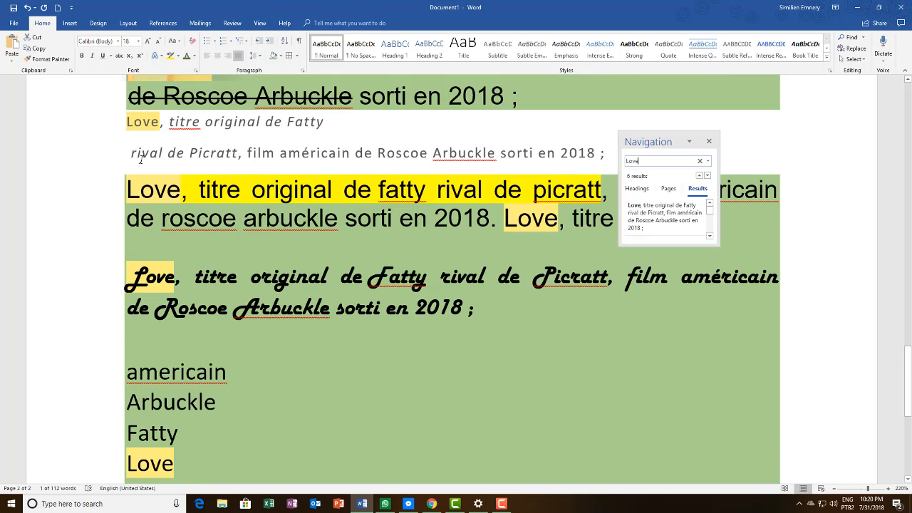
scroll(242, 133, "up", 3)
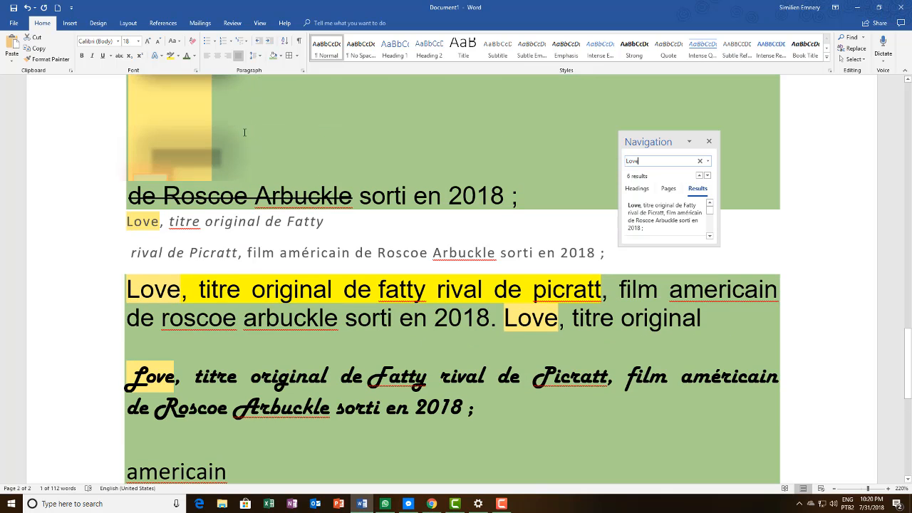
scroll(253, 143, "down", 4)
scroll(254, 145, "up", 2)
scroll(254, 145, "down", 3)
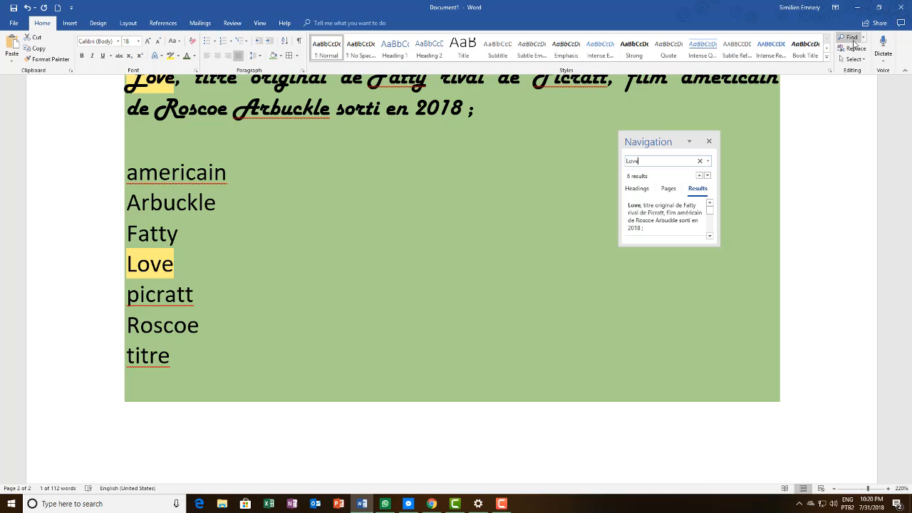
left_click_drag(657, 143, 2, 97)
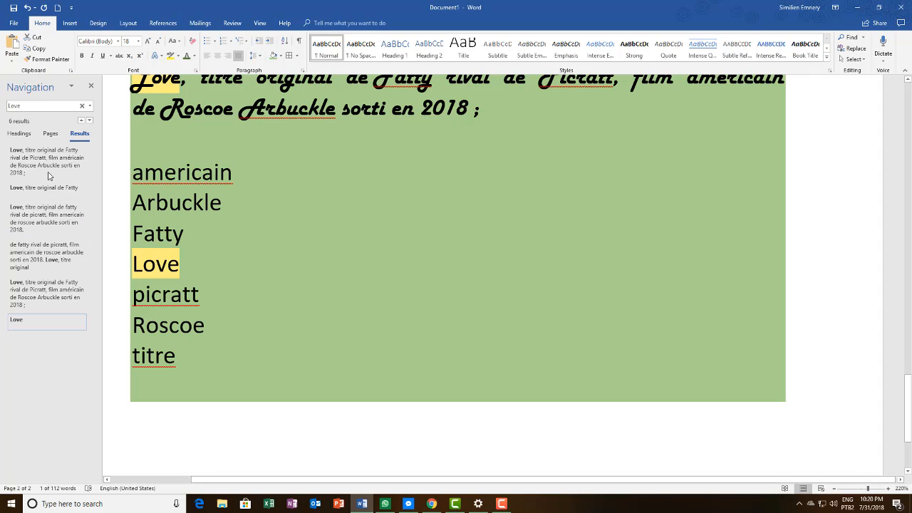
left_click(31, 108)
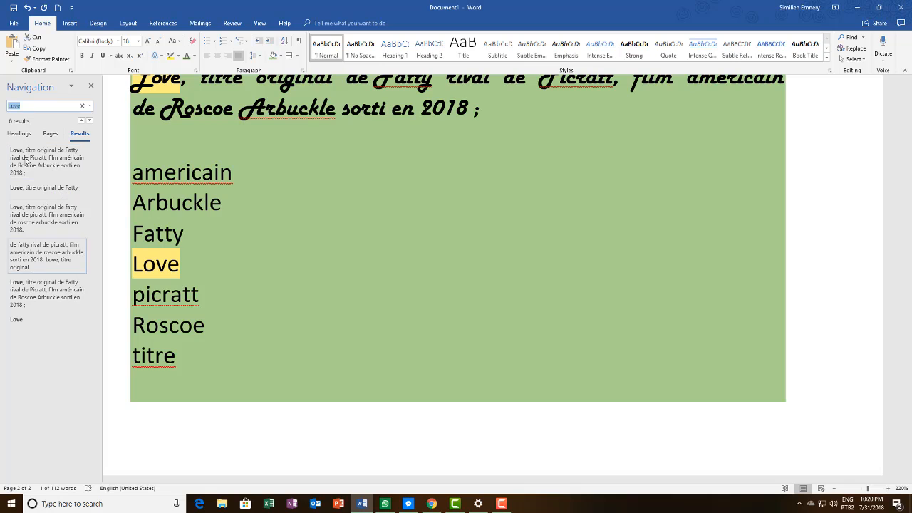
Replace all occurrences of "Love" with "Amour" and close the Find and Replace dialog
left_click(853, 47)
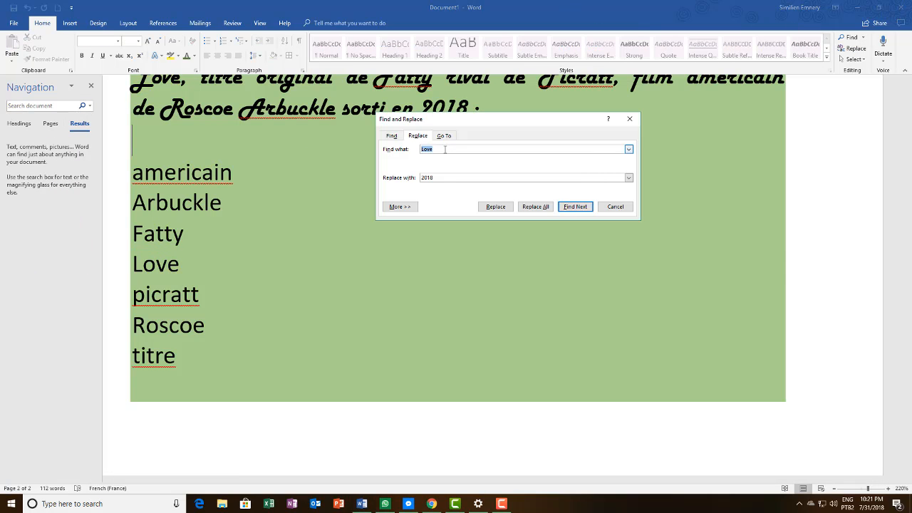
left_click_drag(430, 152, 416, 152)
left_click_drag(452, 177, 418, 179)
type("Amour")
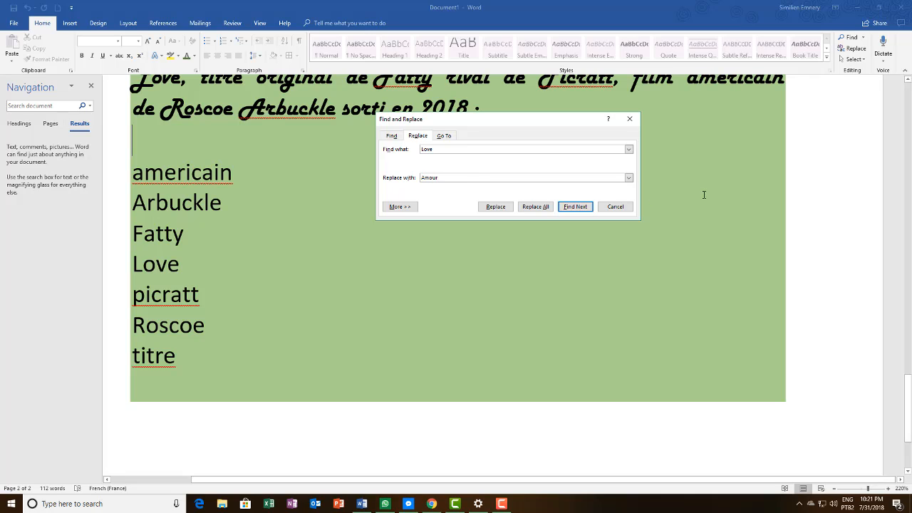
left_click(528, 209)
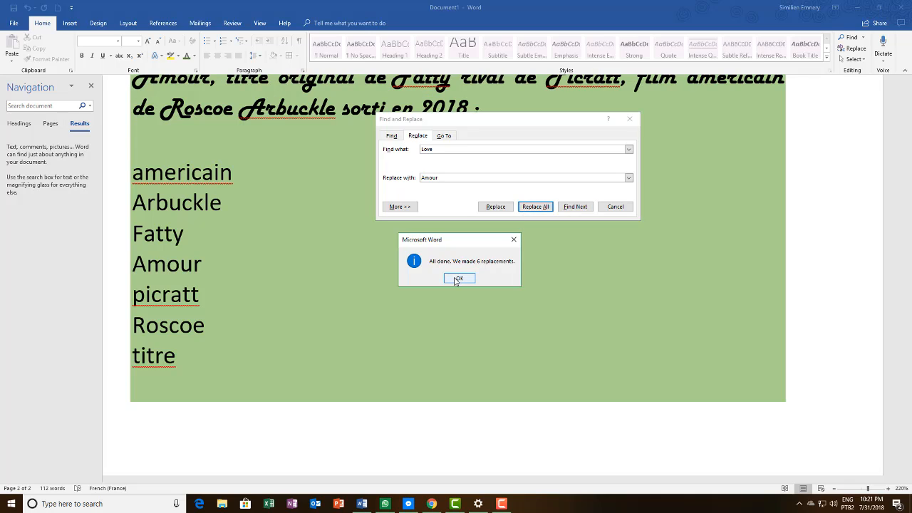
left_click(459, 278)
left_click(631, 119)
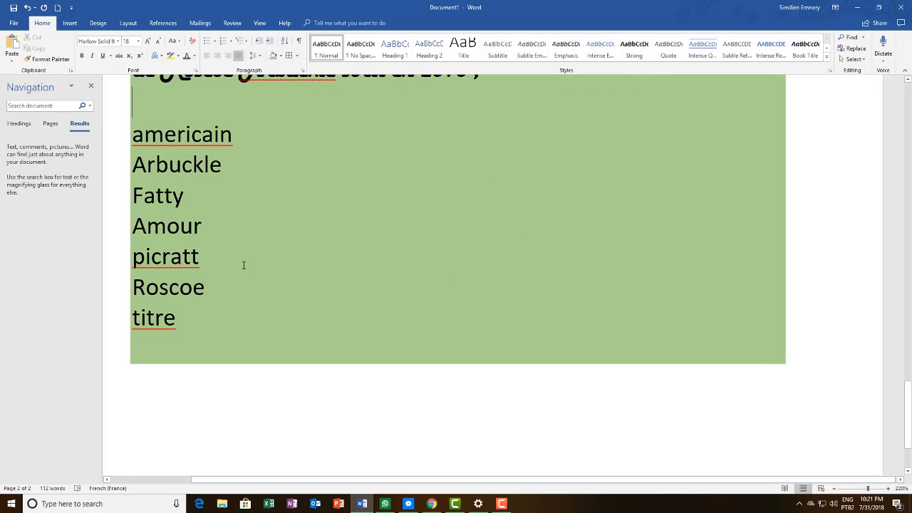
Check the replaced word "Amour" in the word list and film paragraphs, and view the available selection options
left_click(222, 232)
double_click(168, 228)
scroll(253, 218, "up", 5)
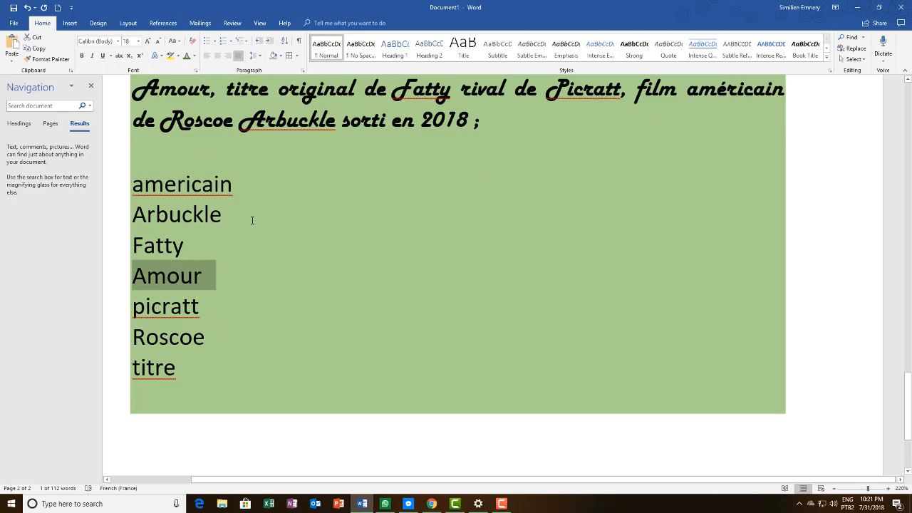
left_click_drag(222, 152, 131, 151)
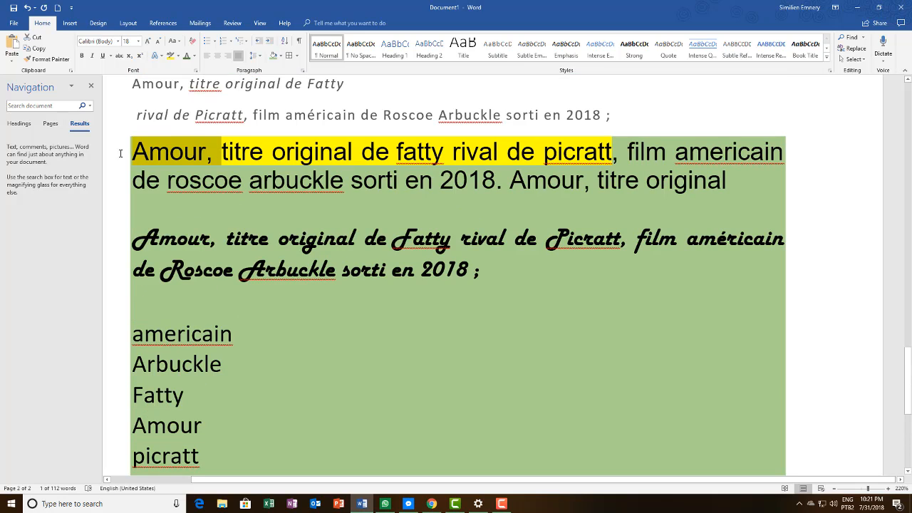
left_click_drag(225, 239, 117, 238)
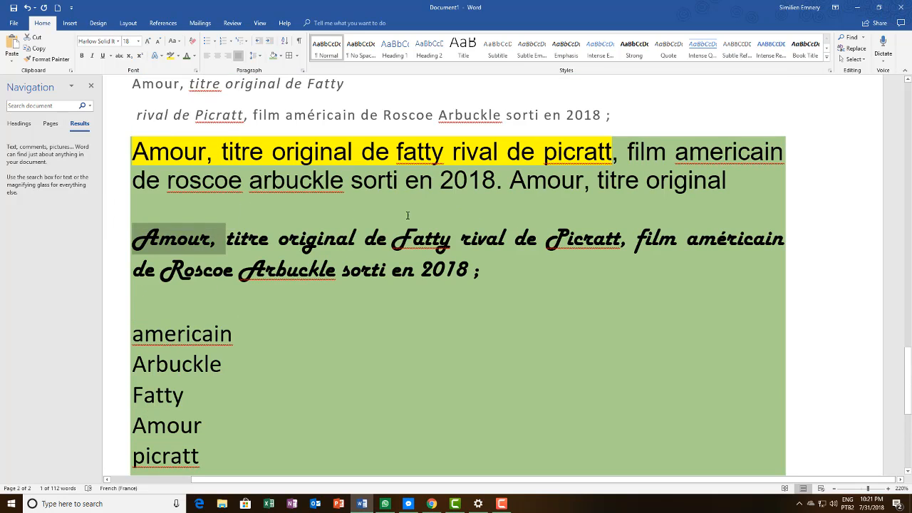
left_click(854, 58)
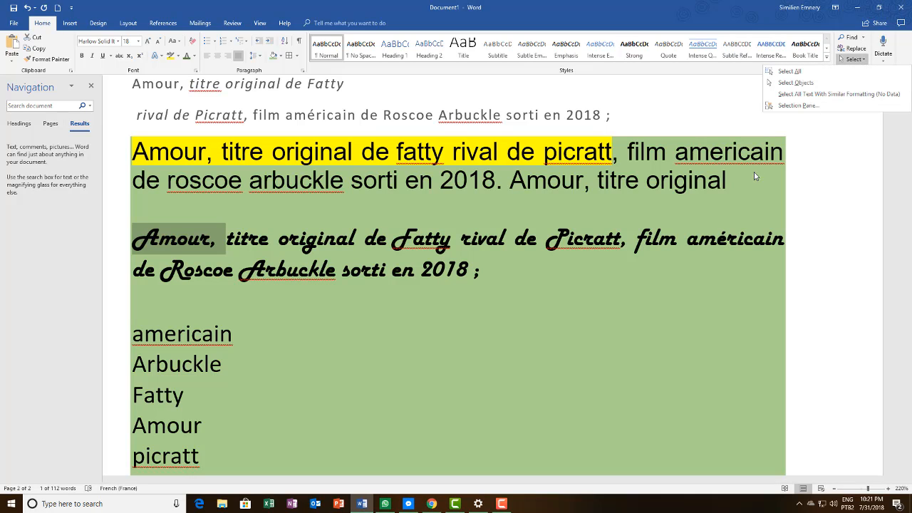
left_click(601, 237)
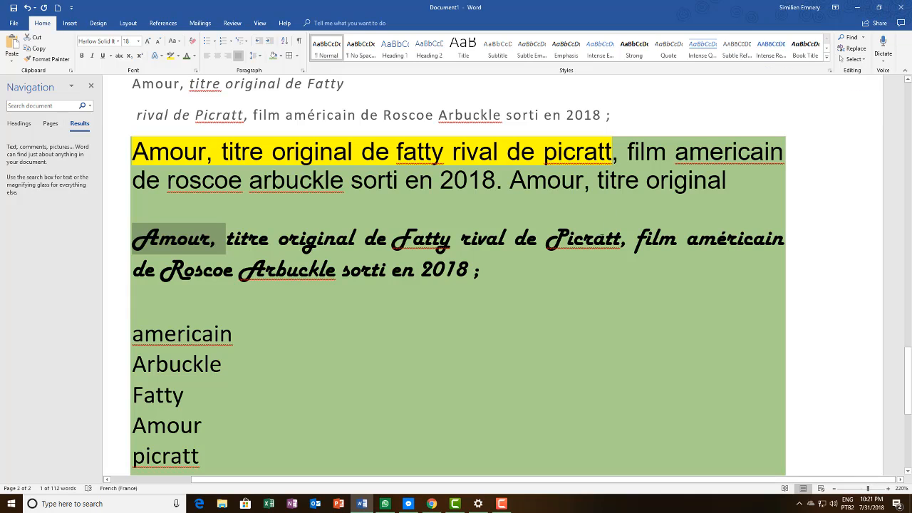
Turn on intelligent services and replace the selected "Amour," in the bold script paragraph with a dictated English sentence
left_click(885, 44)
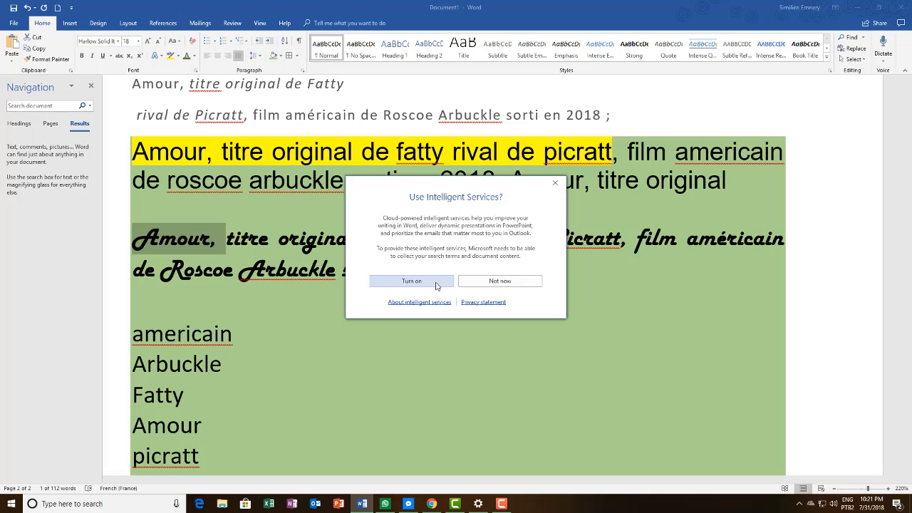
left_click(437, 284)
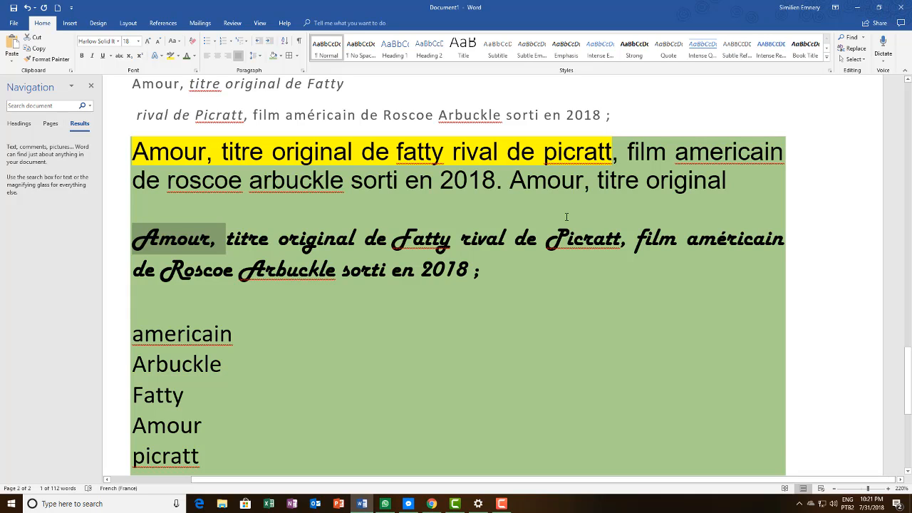
left_click(888, 46)
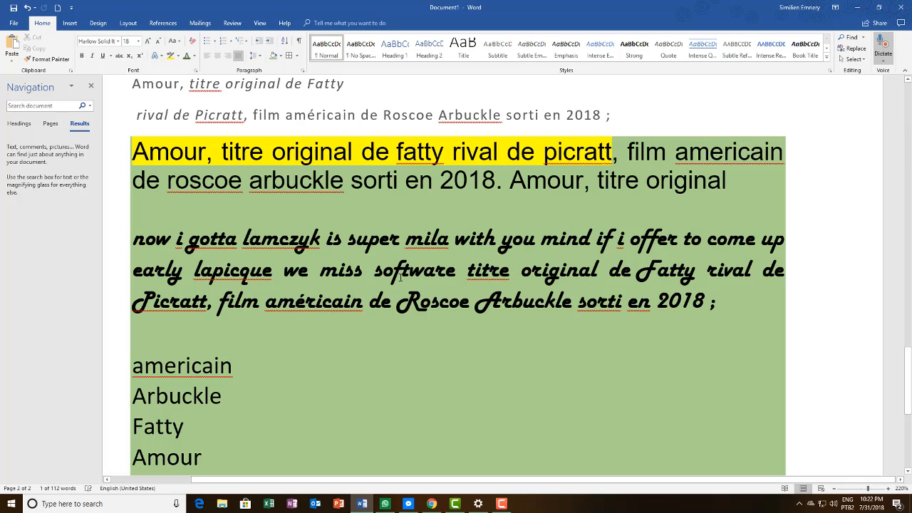
left_click_drag(374, 269, 457, 274)
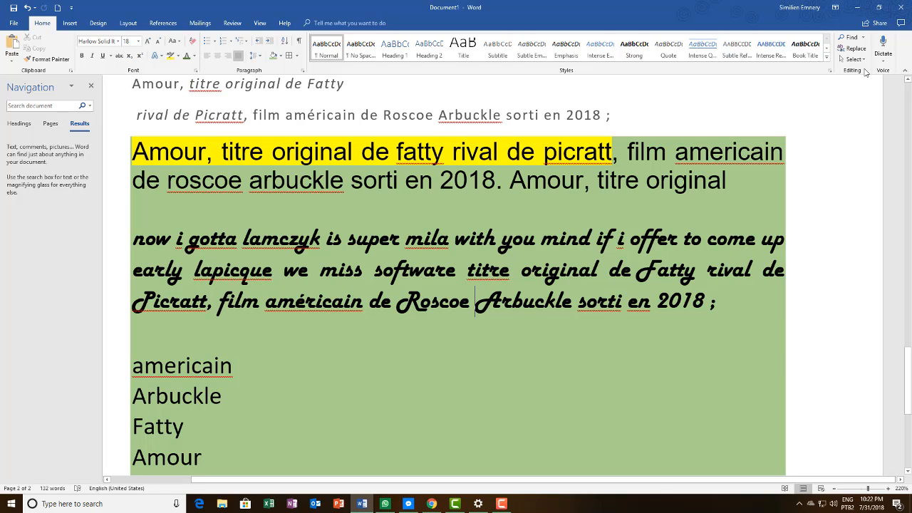
Insert four blank paragraphs before the "dgdhgfhfhfh dhdhdd sjsjs" line at the start of page 1
scroll(412, 275, "up", 18)
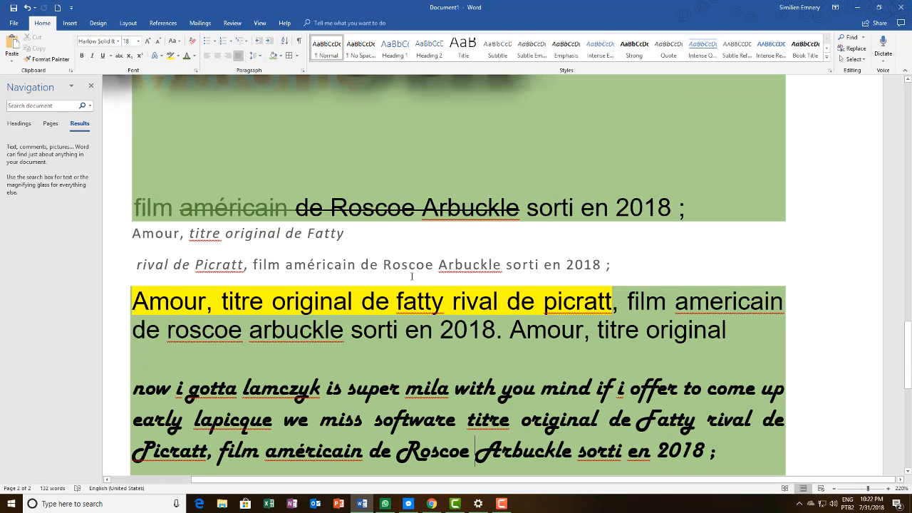
scroll(422, 266, "up", 5)
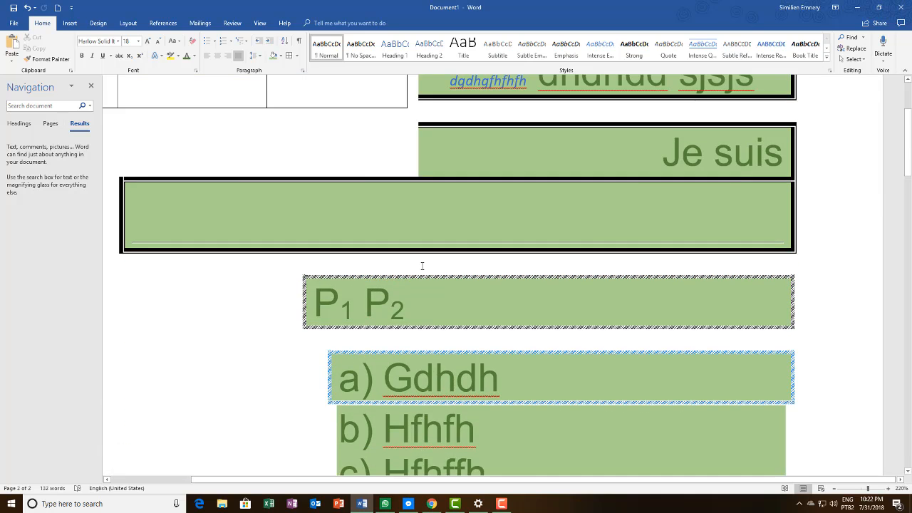
left_click(308, 176)
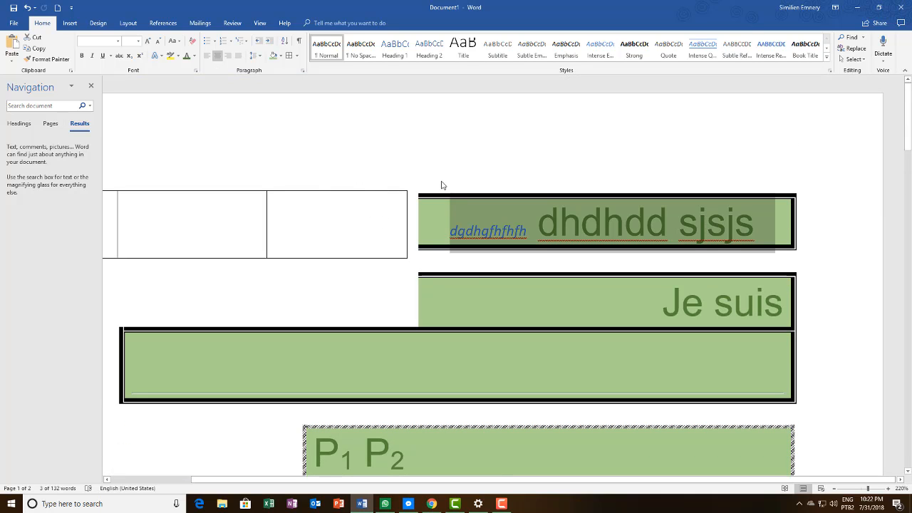
key("Left")
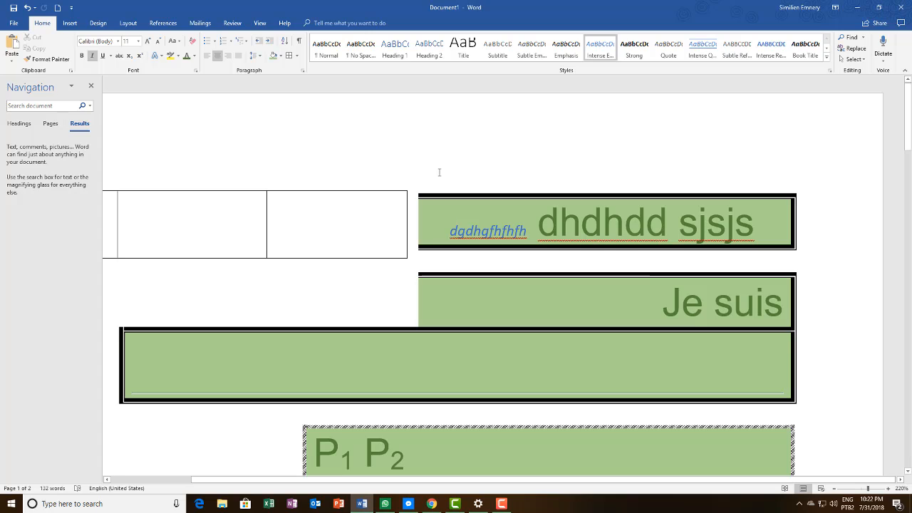
key("Return")
key("Return")
key("Return")
key("Return")
left_click(440, 173)
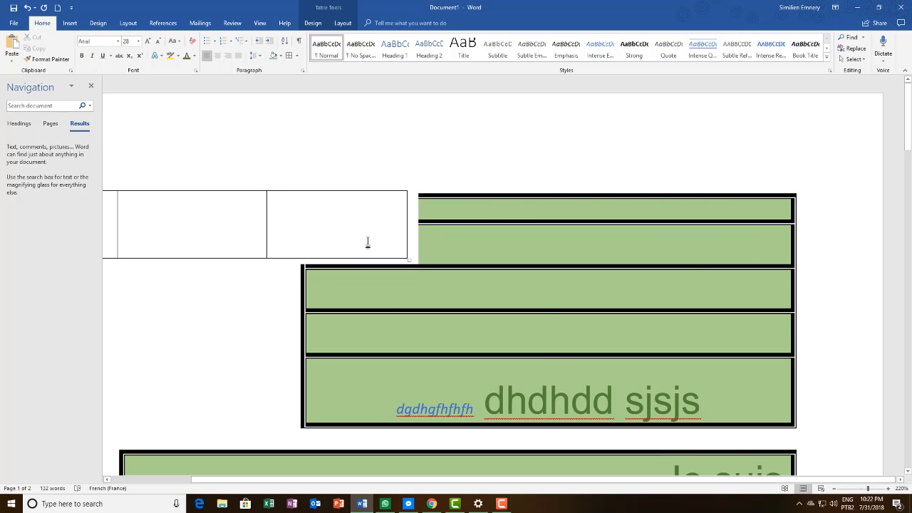
Dictate "I love you love you evala I need you I want you" into the third blank paragraph, and close the Navigation pane
left_click(484, 288)
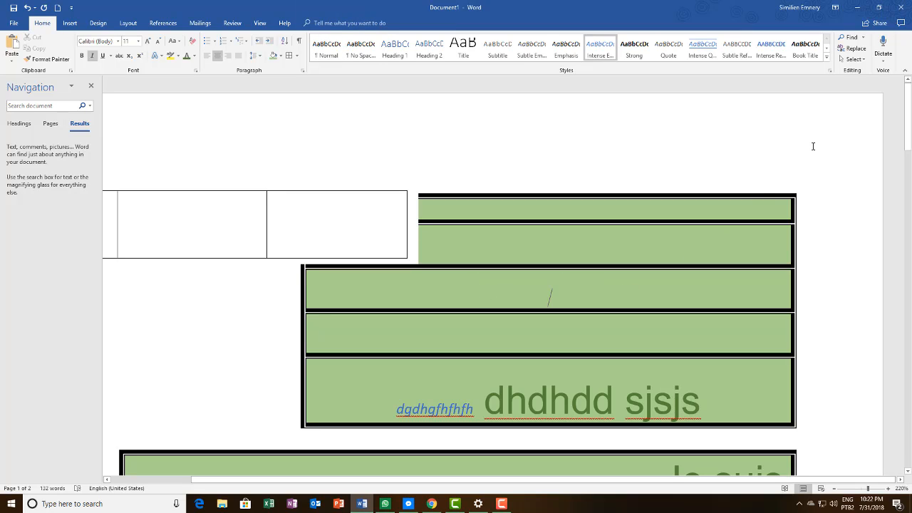
left_click(883, 46)
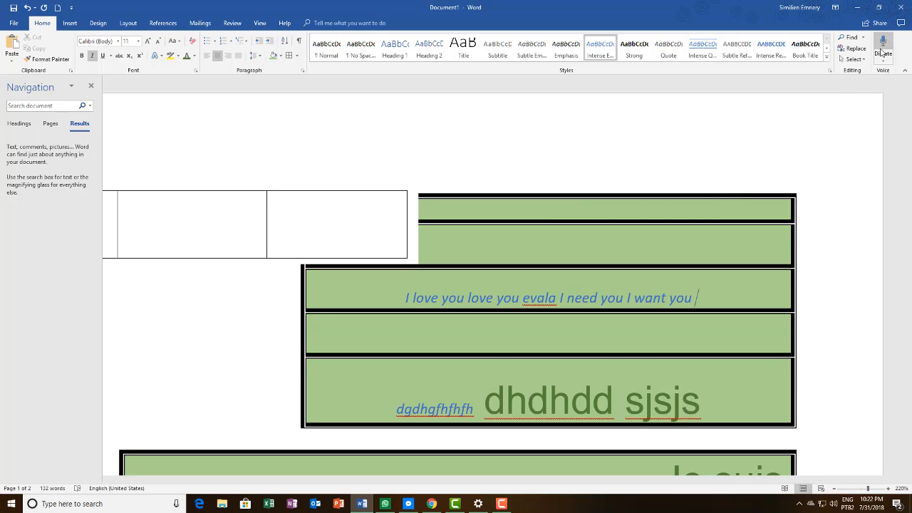
left_click_drag(694, 298, 403, 309)
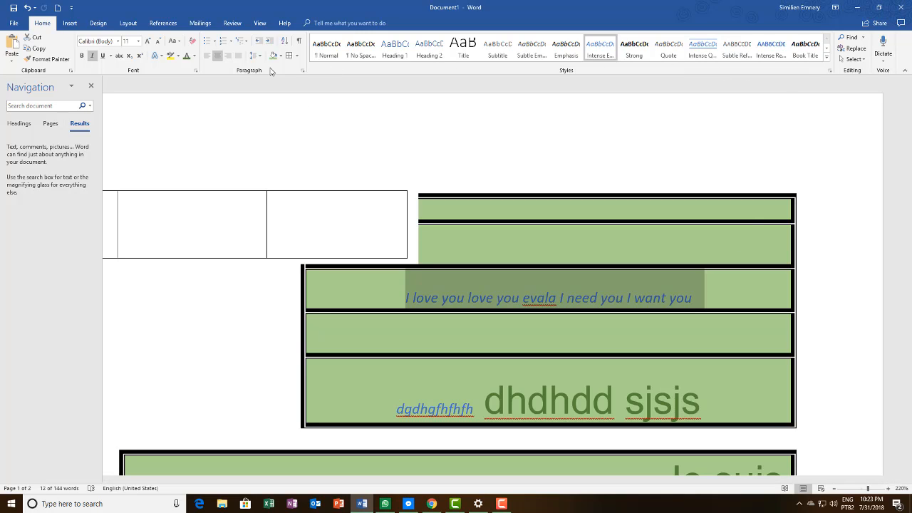
left_click(90, 85)
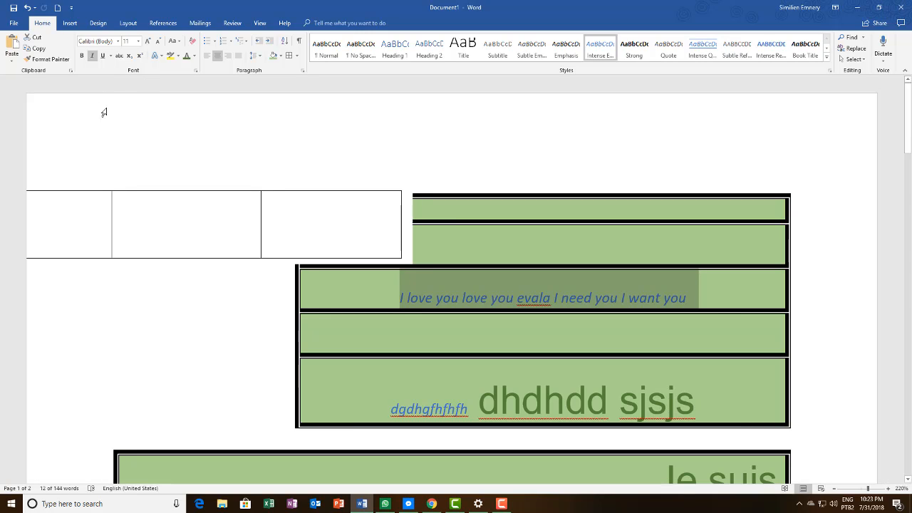